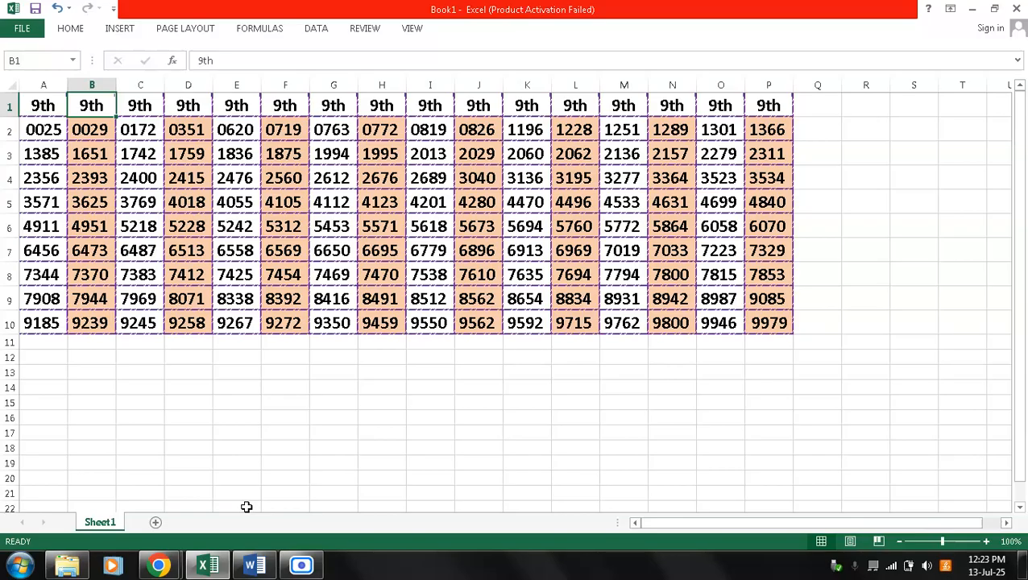
# Step: Select the whole number table, from A1 through P10
pyautogui.click(41, 121)
pyautogui.press('Up')
pyautogui.hotkey('ctrl', 'shift', 'Down')
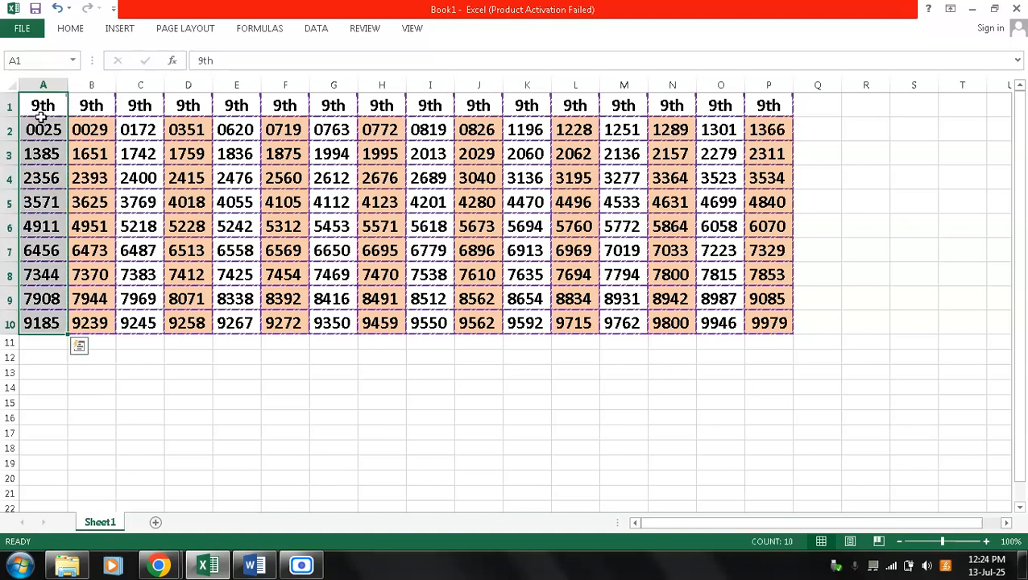
pyautogui.hotkey('shift', 'Right')
pyautogui.hotkey('shift', 'Right')
pyautogui.hotkey('shift', 'Right')
pyautogui.hotkey('shift', 'Right')
pyautogui.hotkey('shift', 'Right')
pyautogui.hotkey('shift', 'Right')
pyautogui.hotkey('shift', 'Right')
pyautogui.hotkey('shift', 'Right')
pyautogui.hotkey('shift', 'Right')
pyautogui.hotkey('shift', 'Right')
pyautogui.hotkey('shift', 'Right')
pyautogui.hotkey('shift', 'Right')
pyautogui.hotkey('shift', 'Right')
pyautogui.hotkey('shift', 'Right')
pyautogui.hotkey('shift', 'Right')
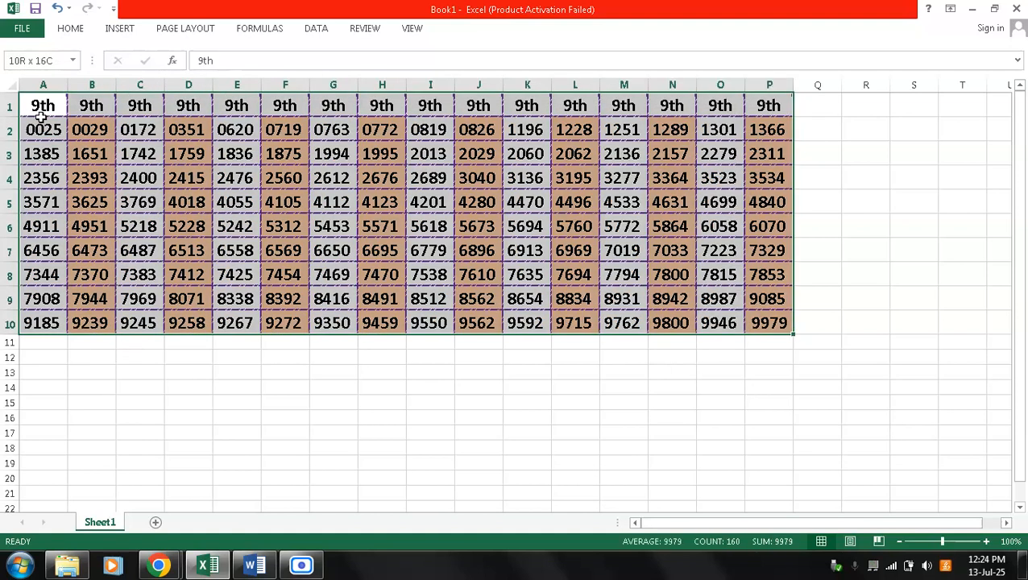
# Step: Examine the values across row 2, from cell A2 to P2
pyautogui.click(41, 121)
pyautogui.press('Right')
pyautogui.press('Right')
pyautogui.press('Right')
pyautogui.press('Right')
pyautogui.press('Right')
pyautogui.press('Right')
pyautogui.press('Right')
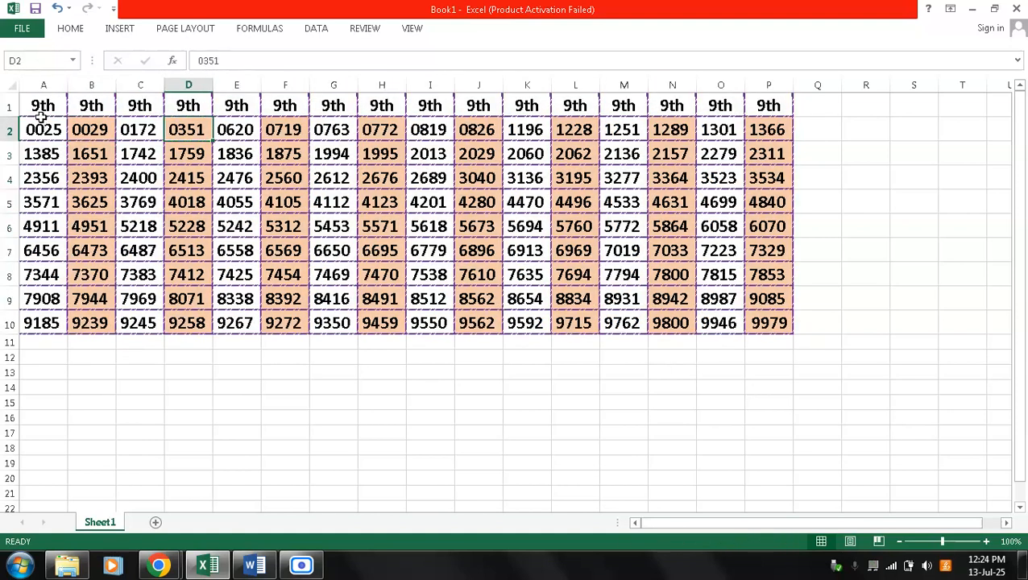
pyautogui.press('Right')
pyautogui.press('Right')
pyautogui.press('Right')
pyautogui.press('Right')
pyautogui.press('Right')
pyautogui.press('Right')
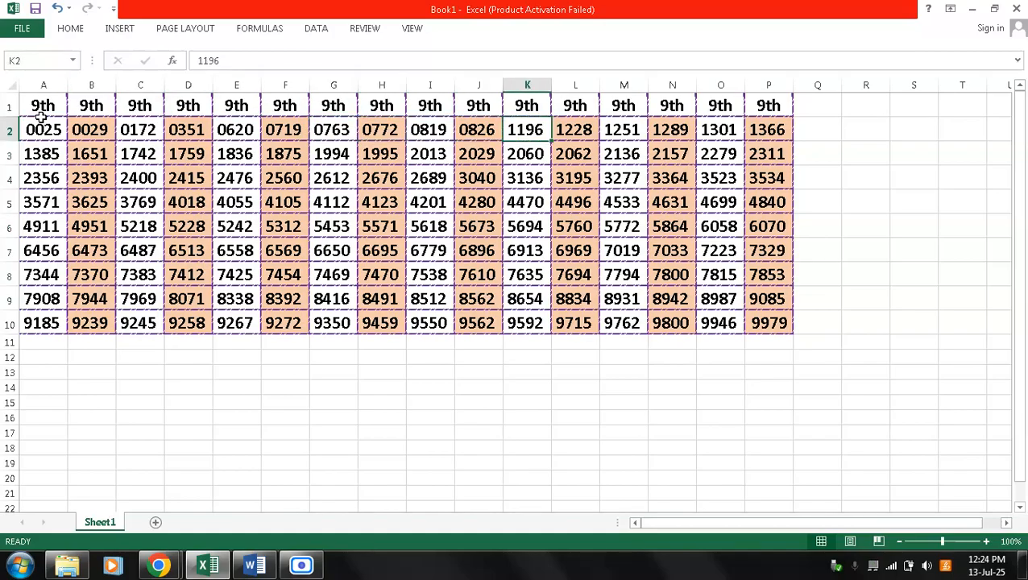
pyautogui.press('Right')
pyautogui.press('Right')
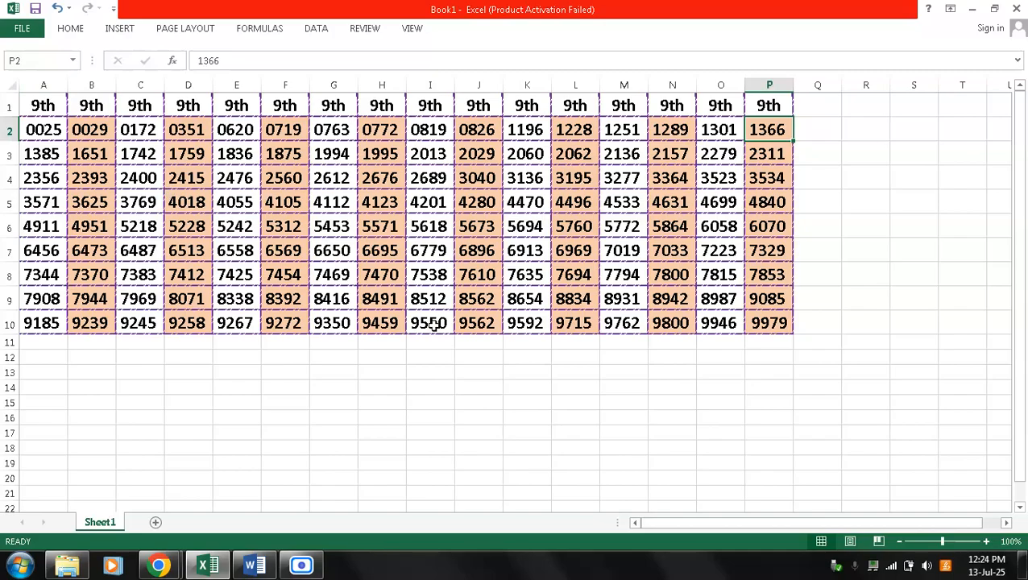
pyautogui.click(433, 324)
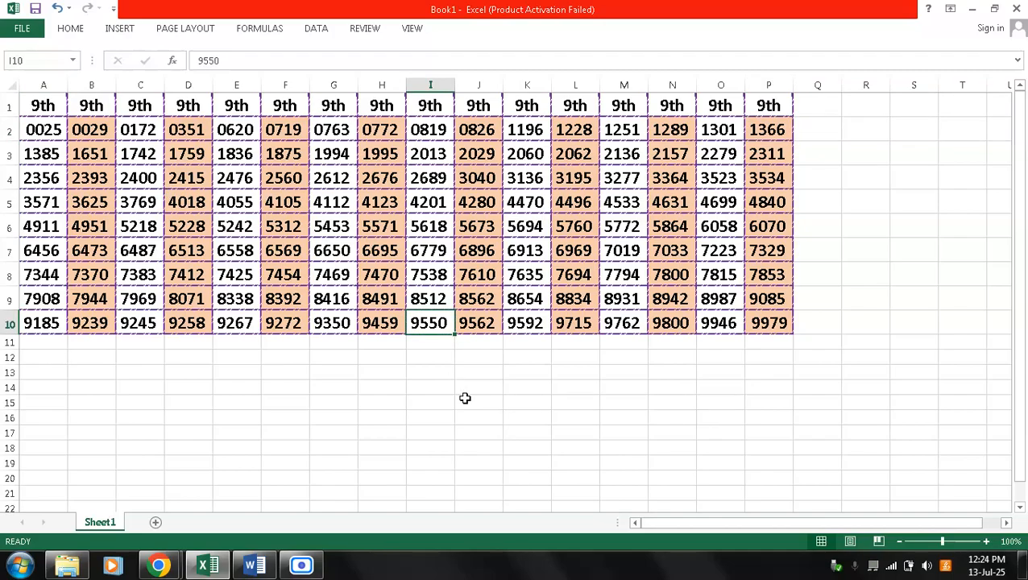
pyautogui.write('box')
pyautogui.press('Return')
pyautogui.press('Up')
pyautogui.hotkey('ctrl', 'z')
# Step: Check the number format applied to cell G2
pyautogui.click(343, 133)
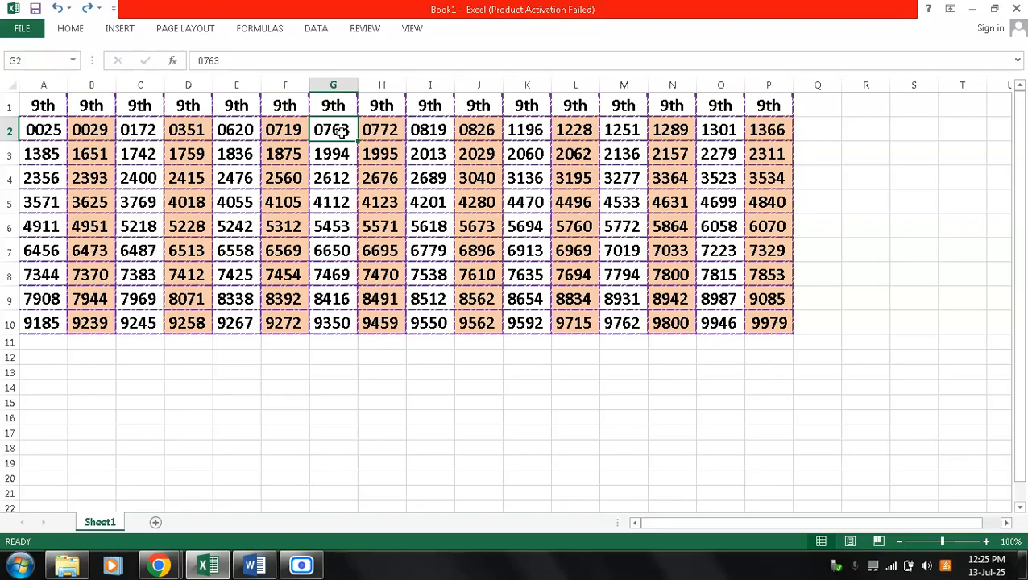
pyautogui.click(70, 32)
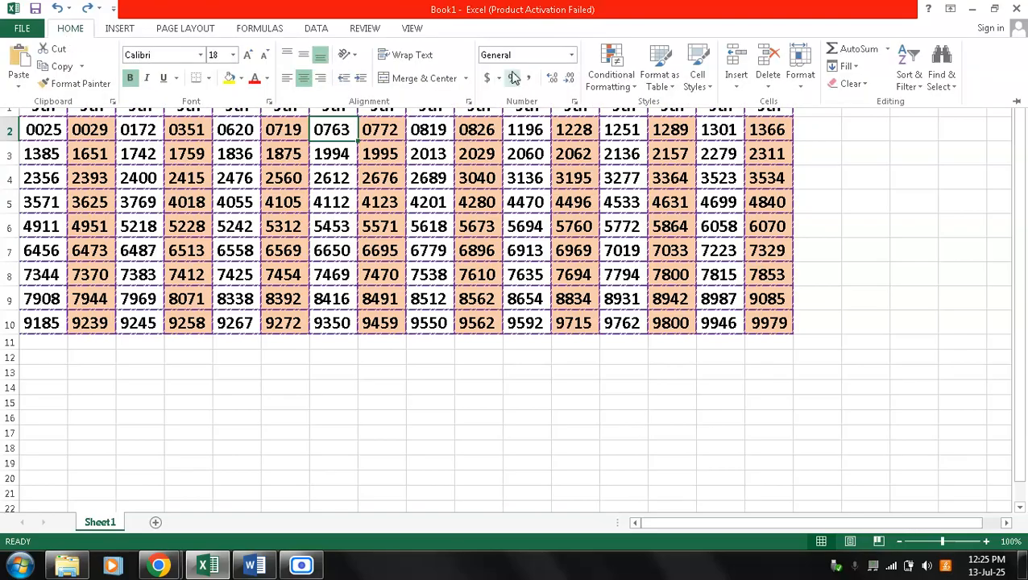
pyautogui.click(518, 233)
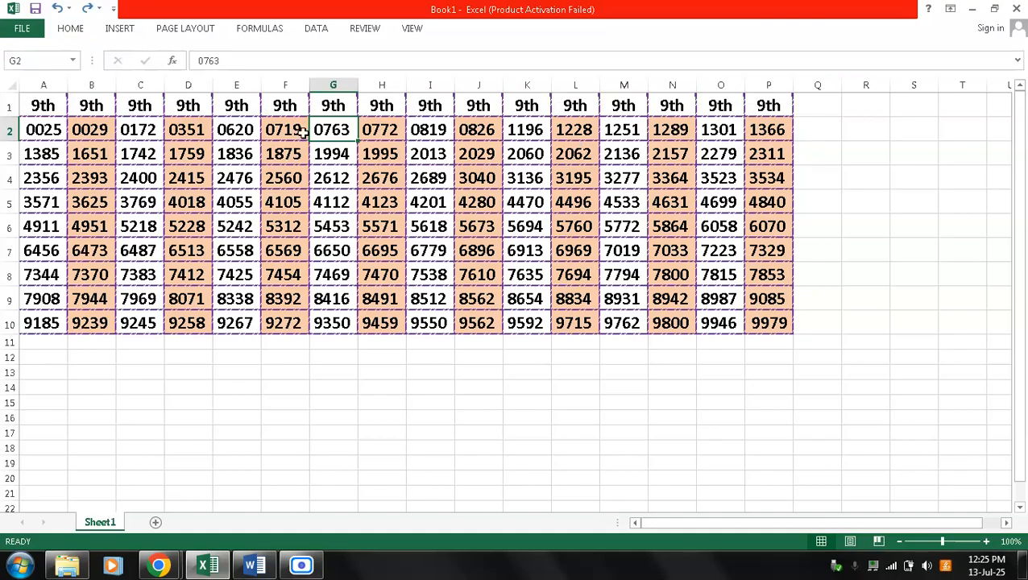
# Step: Put an apostrophe in front of 0763 in cell G2, remove it again and confirm the cell
pyautogui.press('F2')
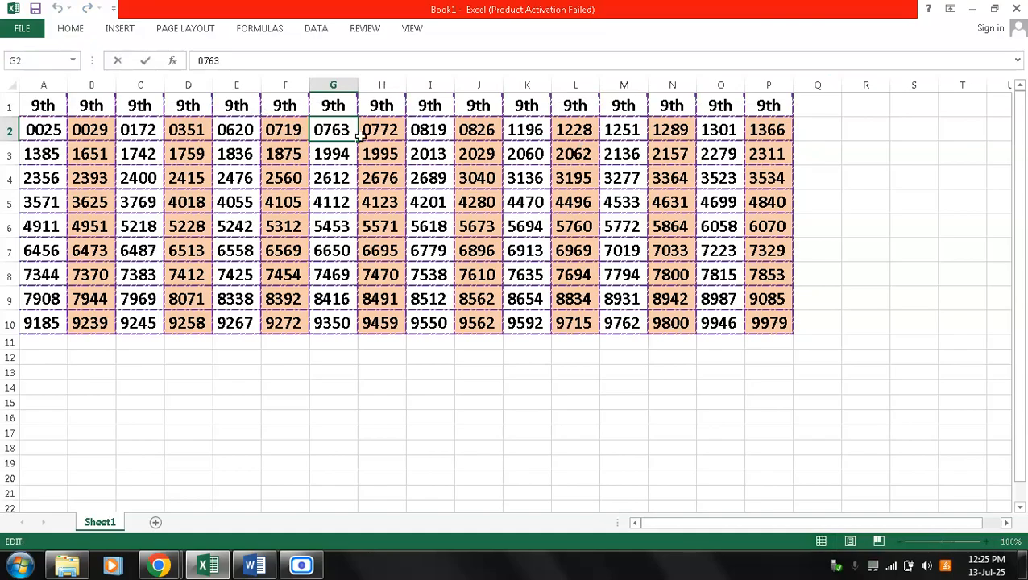
pyautogui.press('Home')
pyautogui.write("'")
pyautogui.press('Right')
pyautogui.press('Right')
pyautogui.press('Right')
pyautogui.press('Right')
pyautogui.press('Right')
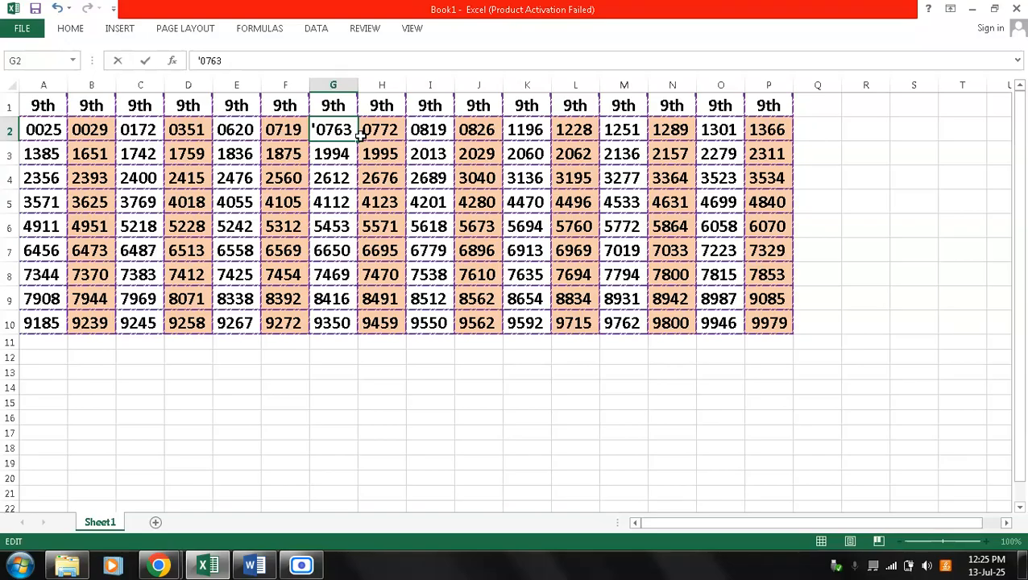
pyautogui.press('Home')
pyautogui.press('Delete')
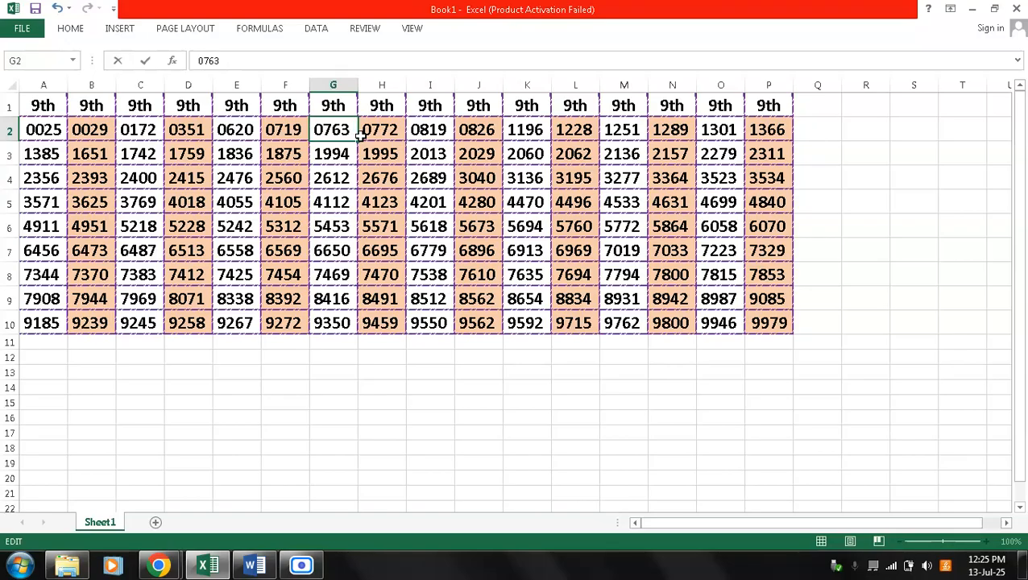
pyautogui.press('Return')
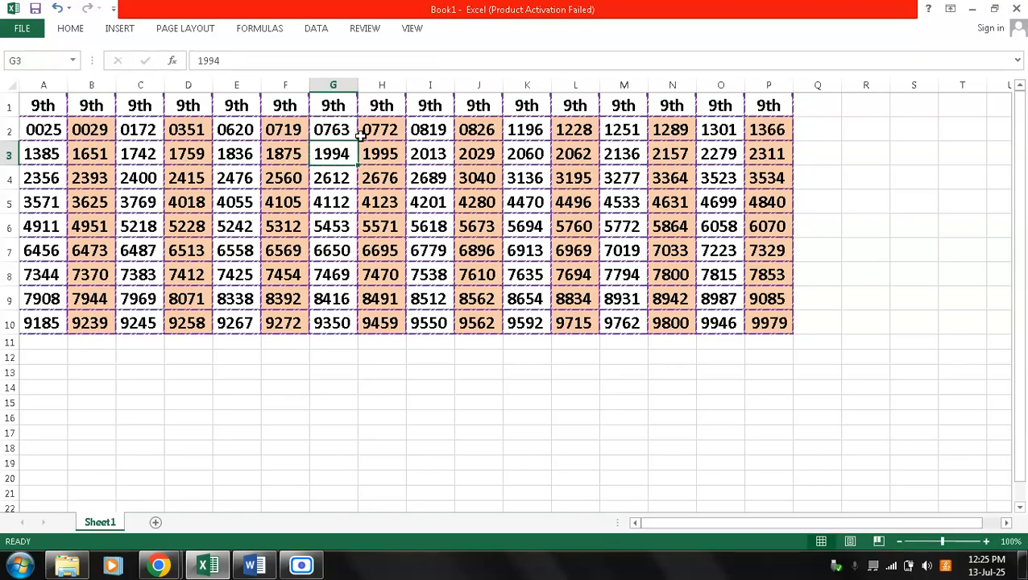
# Step: Insert the AutoSum Max function in cell Q1 over the range A2:P10
pyautogui.click(312, 567)
pyautogui.click(820, 110)
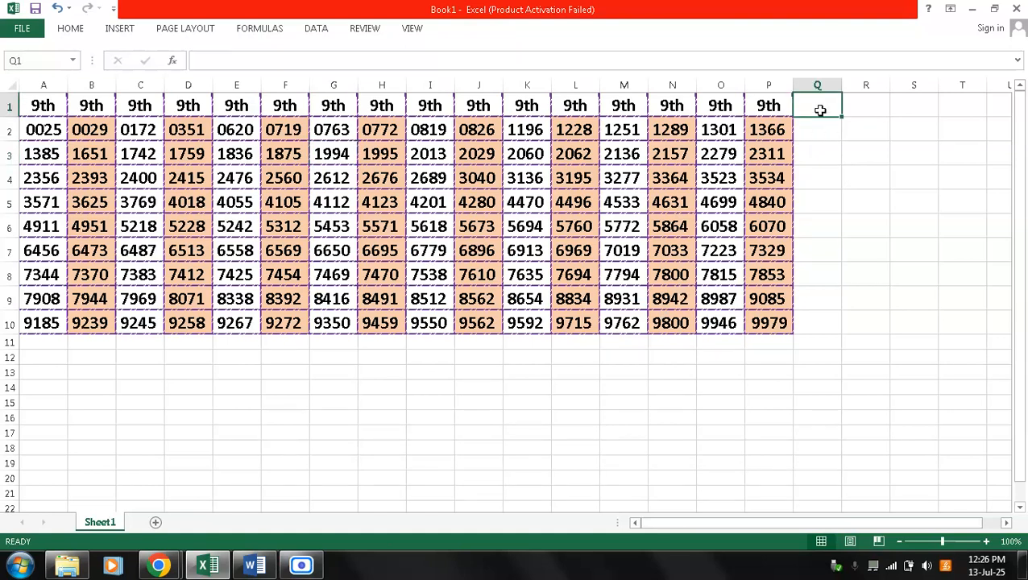
pyautogui.click(75, 31)
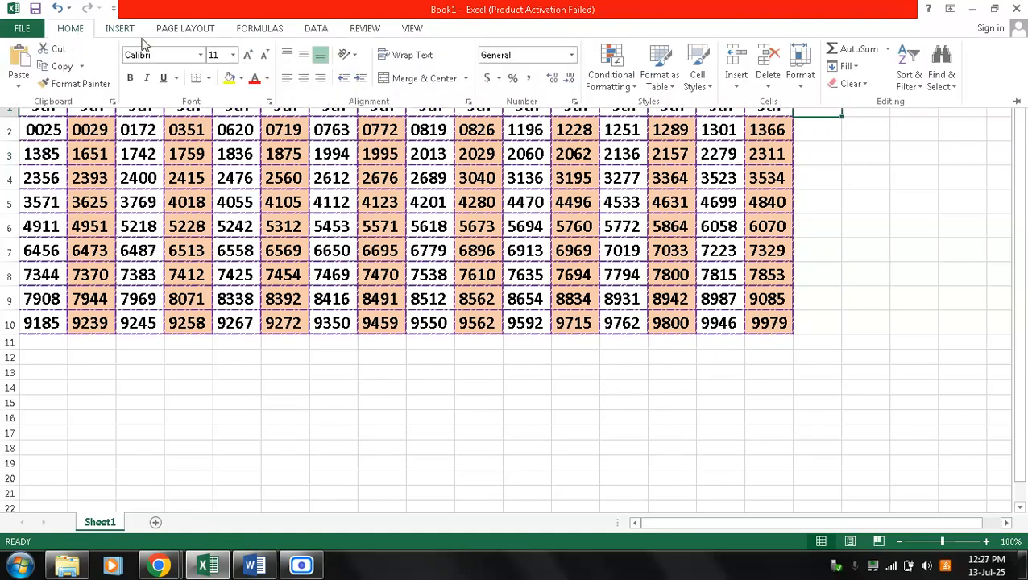
pyautogui.click(888, 50)
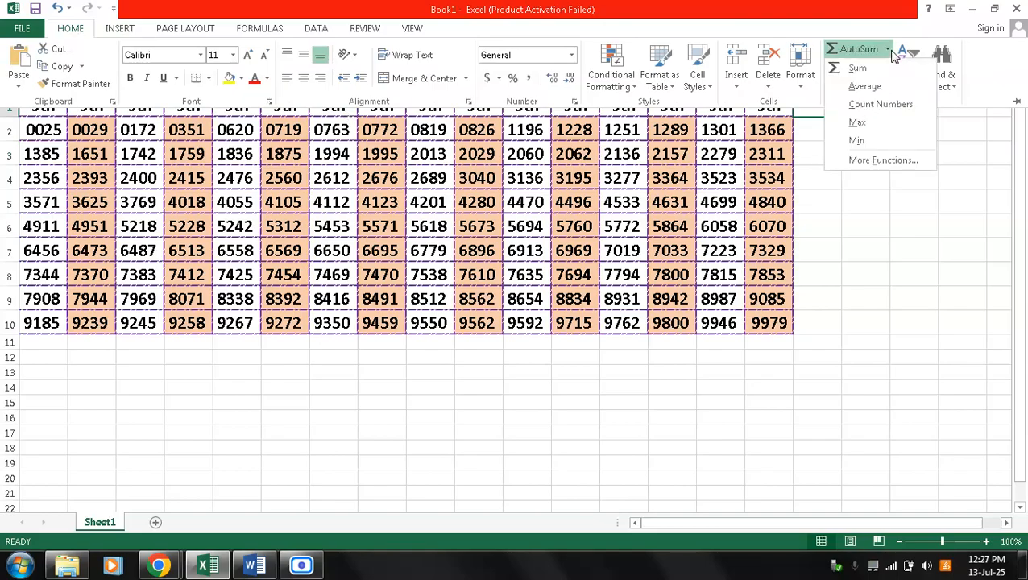
pyautogui.click(885, 123)
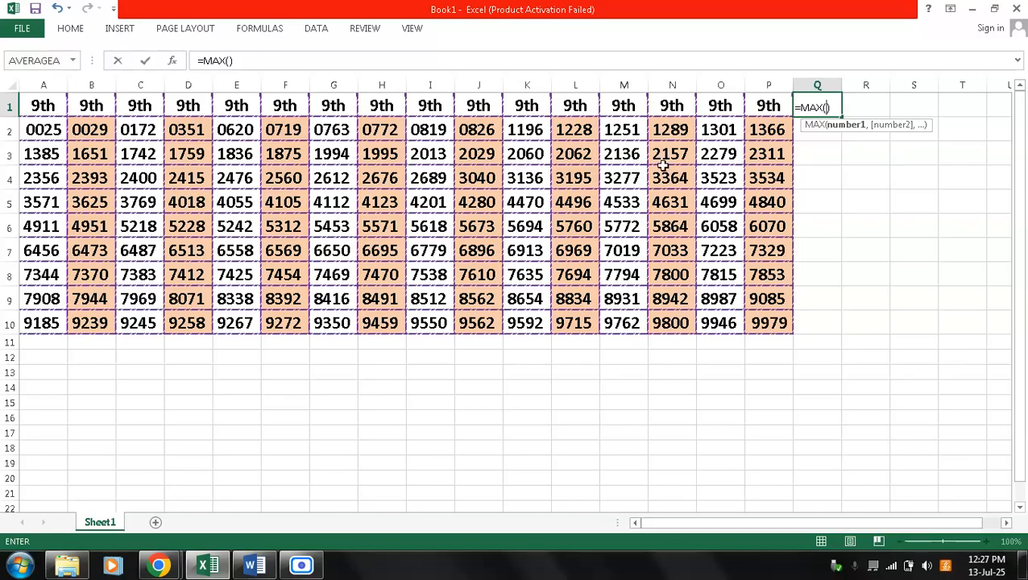
pyautogui.click(50, 129)
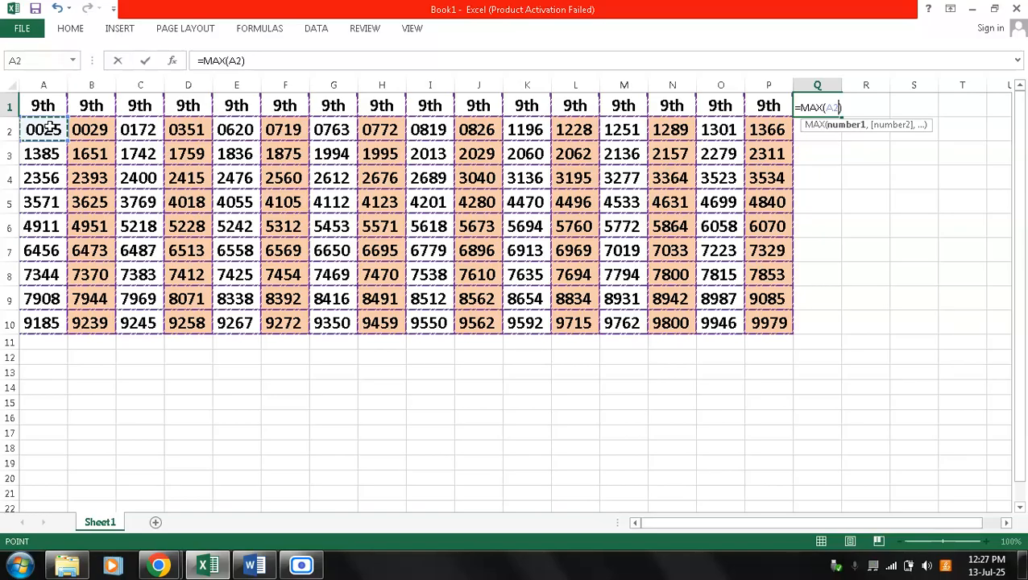
pyautogui.press('F8')
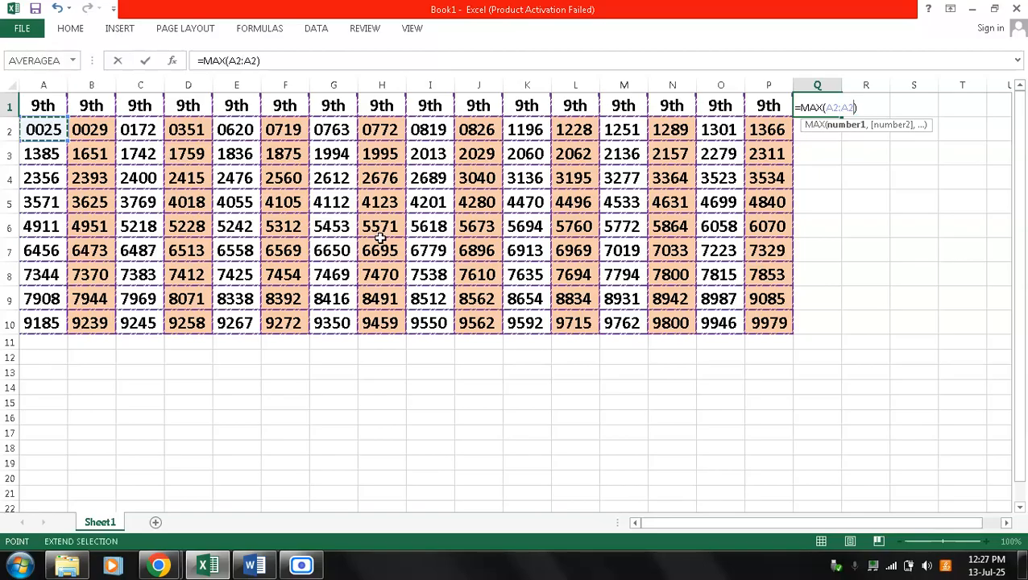
pyautogui.click(756, 322)
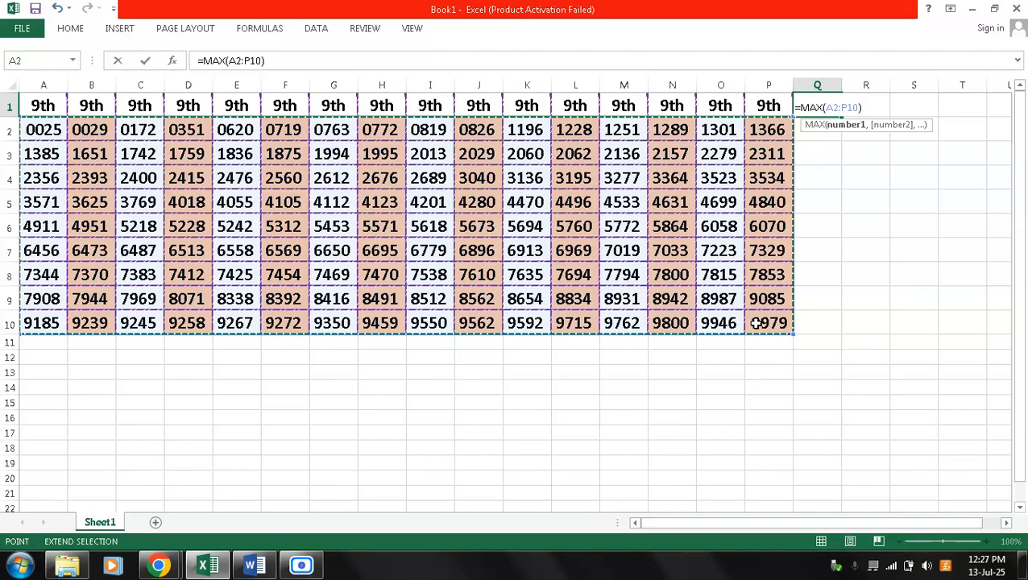
pyautogui.press('Return')
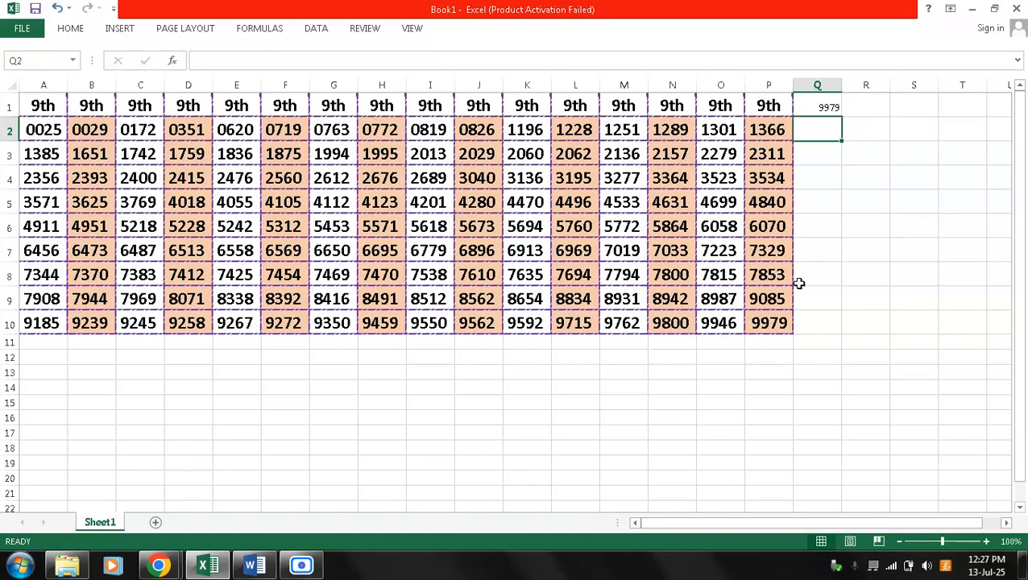
# Step: Review the formula and number format of cell Q1
pyautogui.click(821, 108)
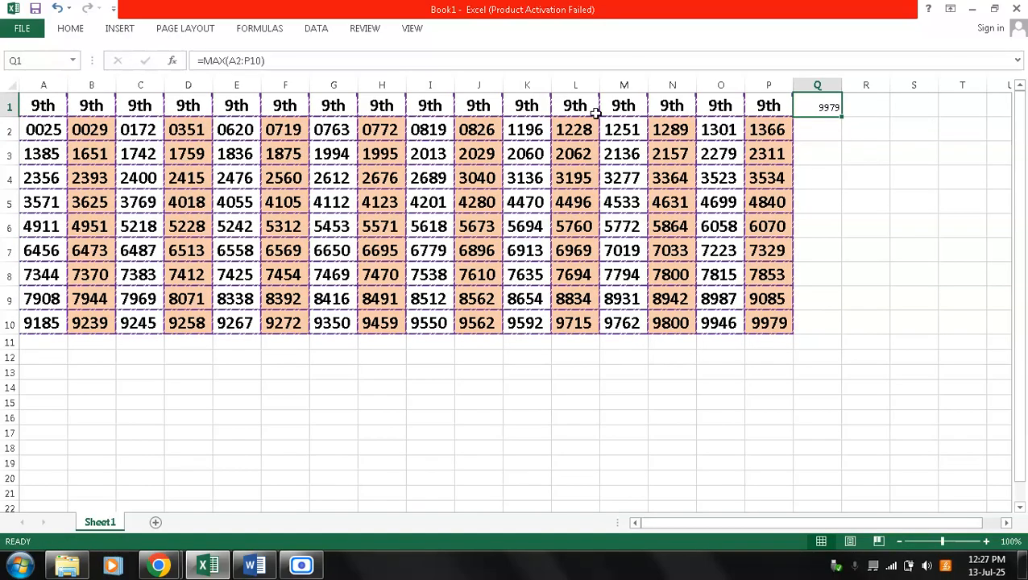
pyautogui.click(70, 31)
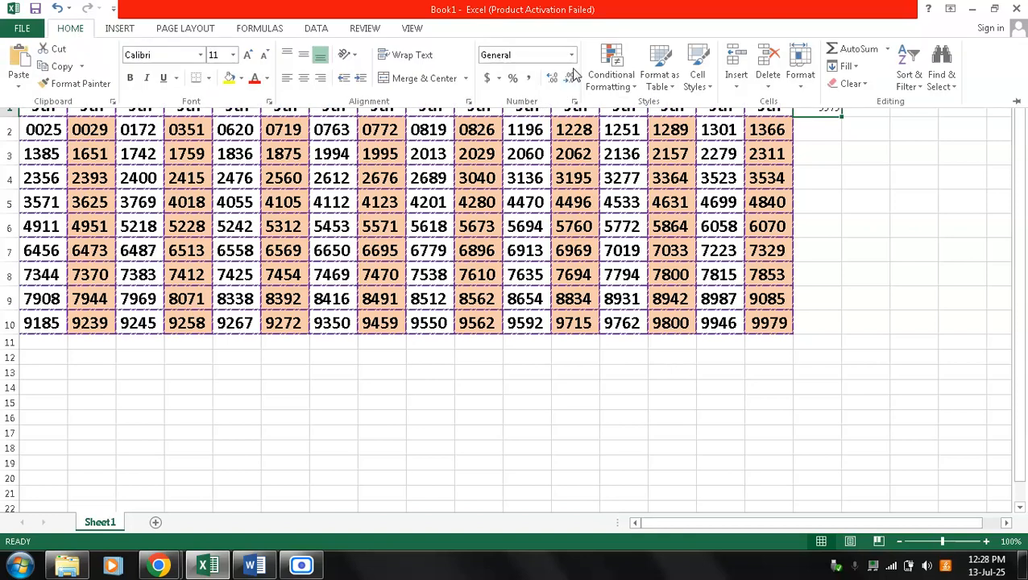
pyautogui.click(851, 219)
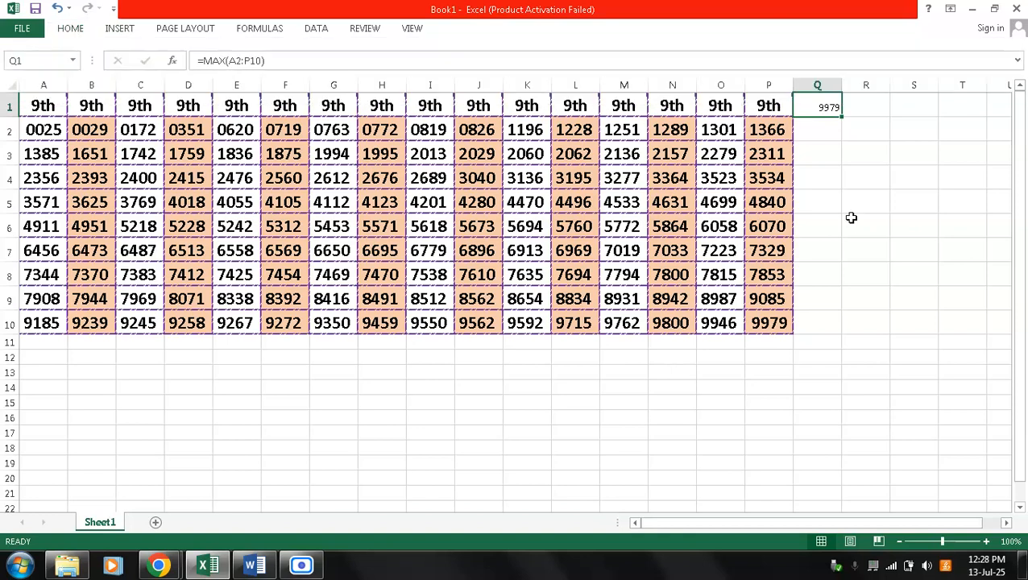
# Step: Write the formula =max(A2:P10) by hand in cell R1
pyautogui.click(825, 132)
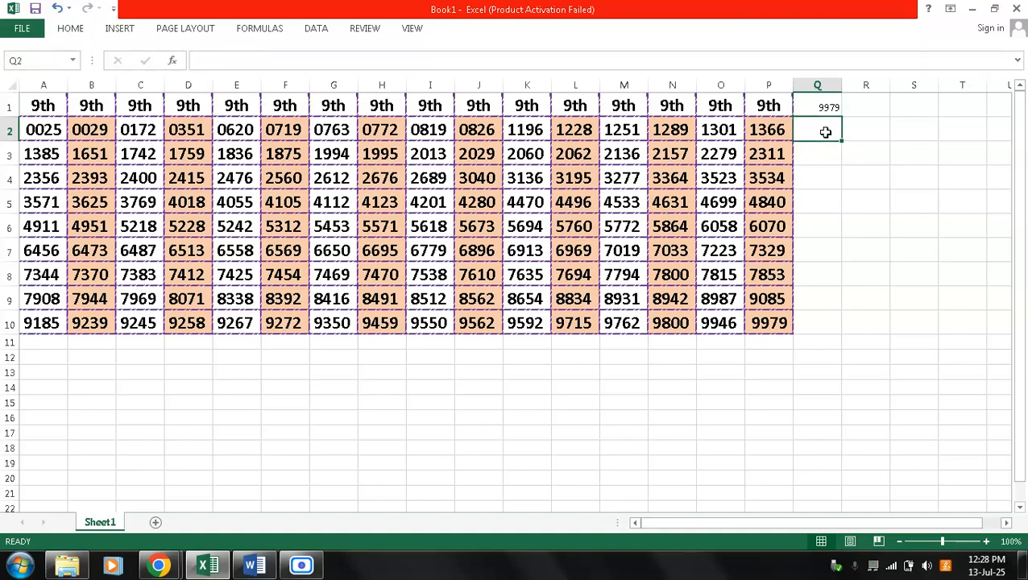
pyautogui.press('Up')
pyautogui.press('Right')
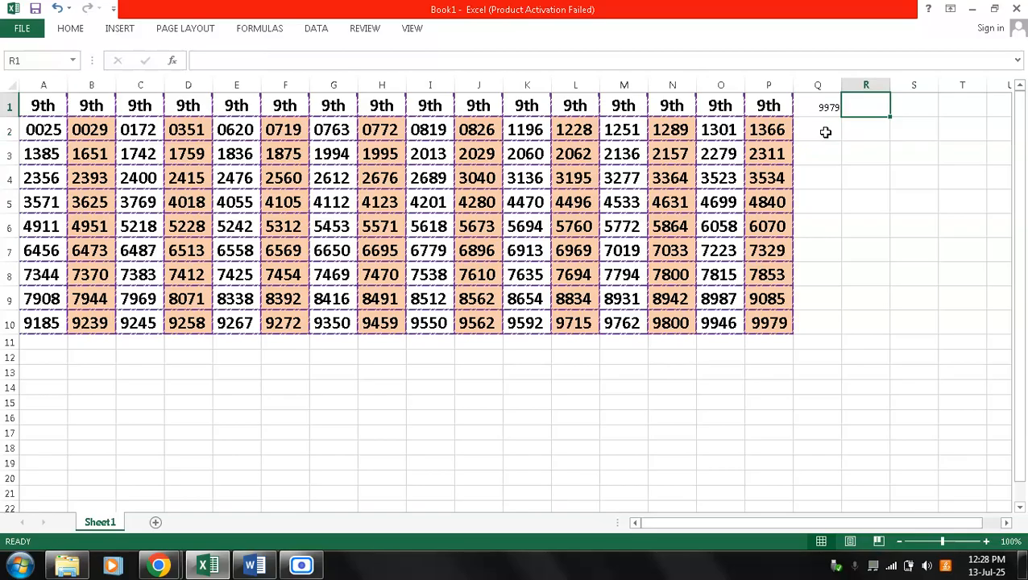
pyautogui.write('=m')
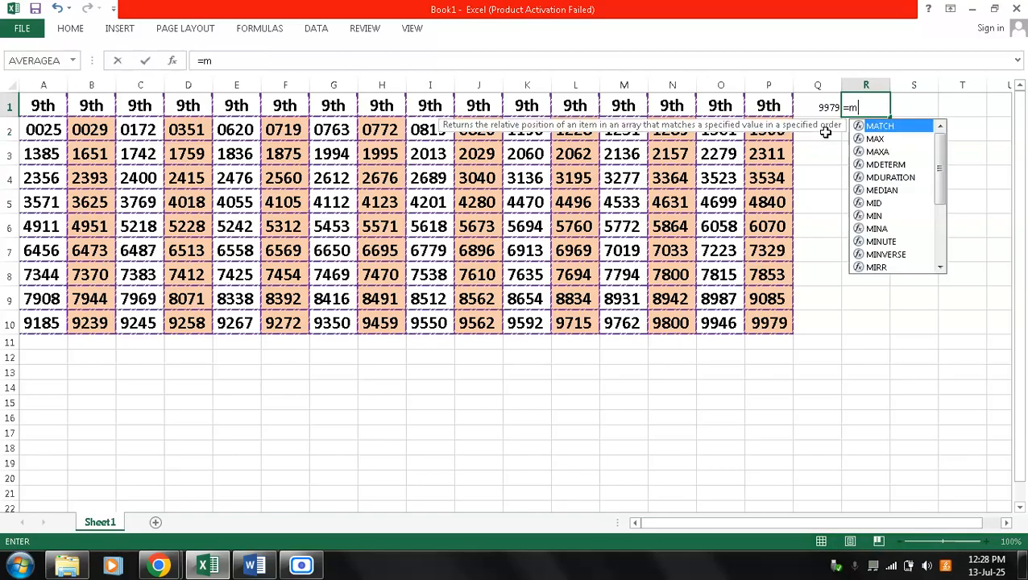
pyautogui.write('ax')
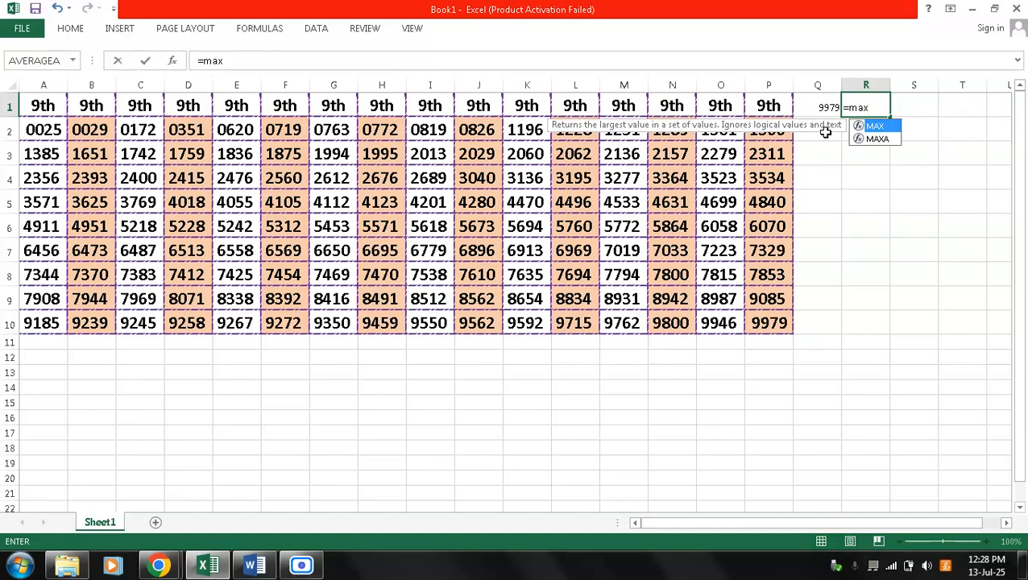
pyautogui.write('(')
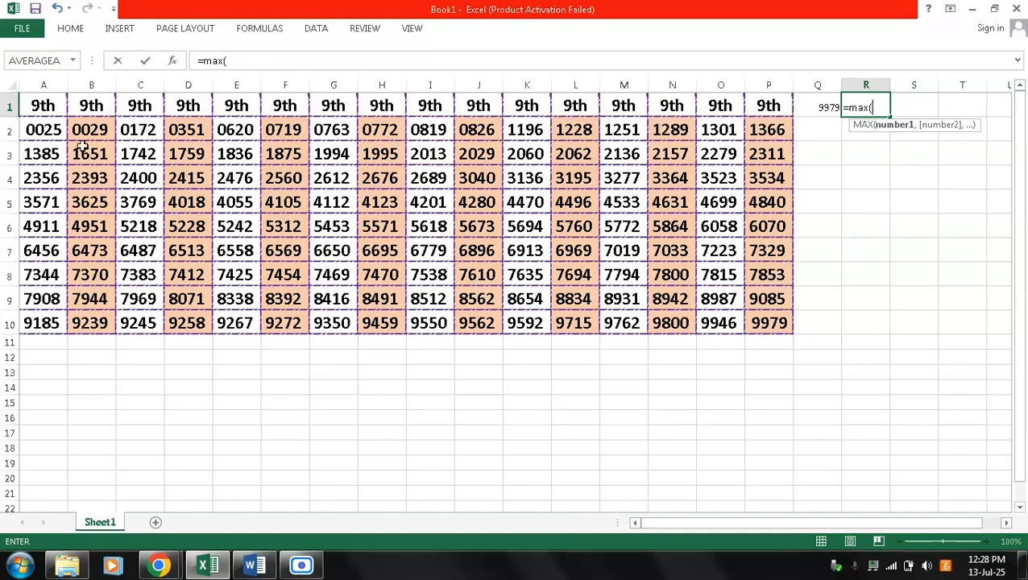
pyautogui.click(50, 133)
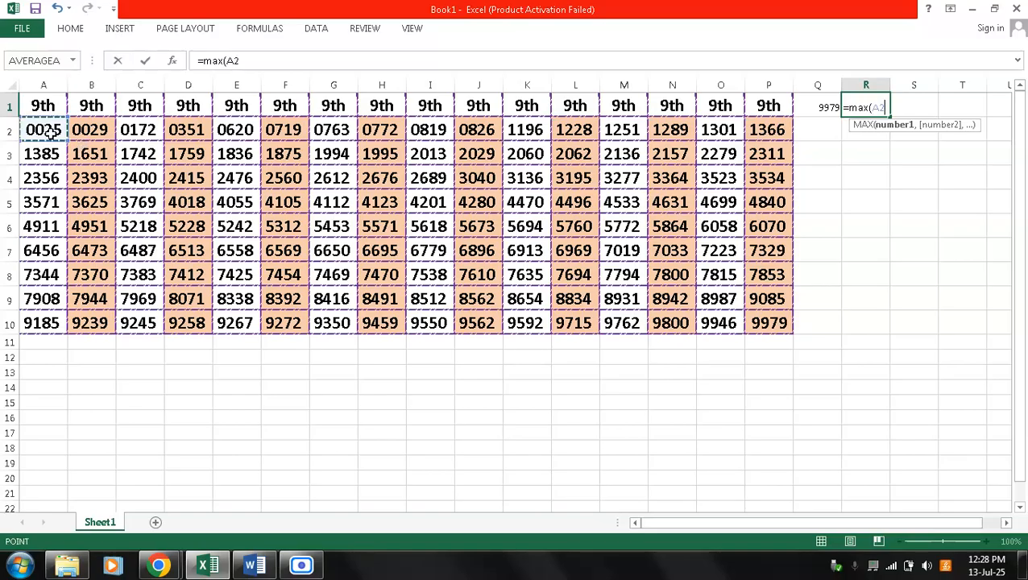
pyautogui.press('F8')
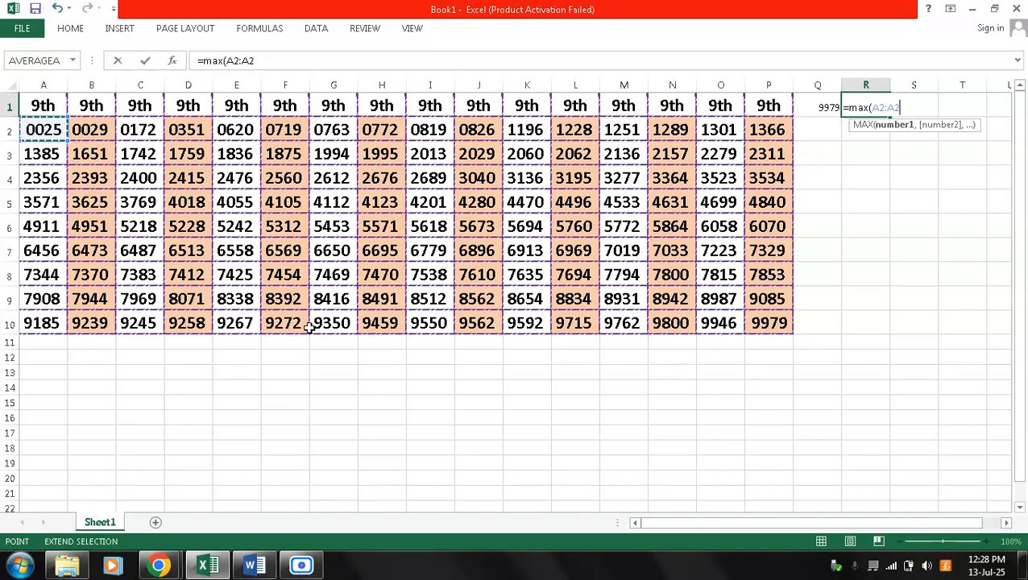
pyautogui.click(755, 323)
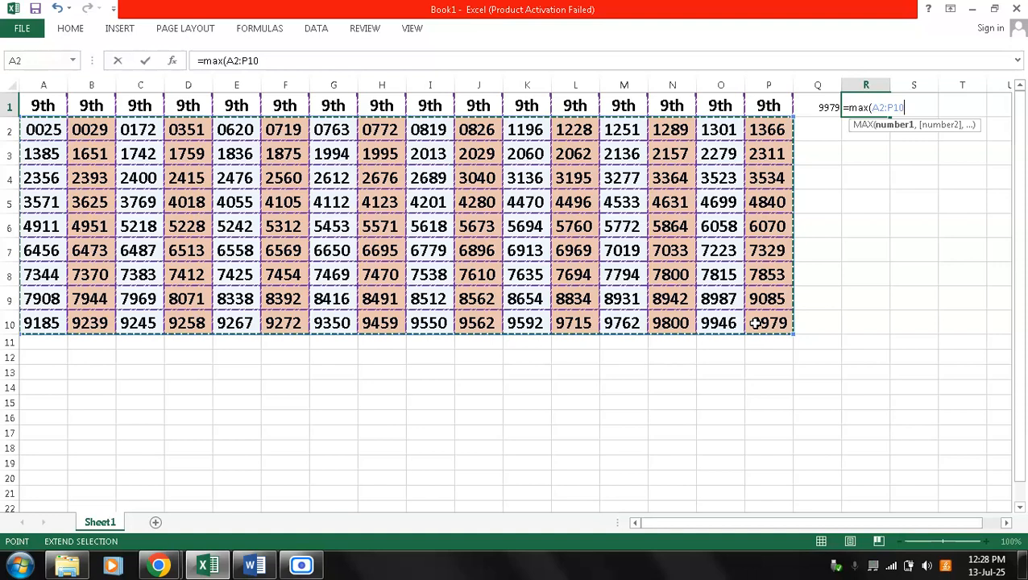
pyautogui.write(')')
pyautogui.press('Return')
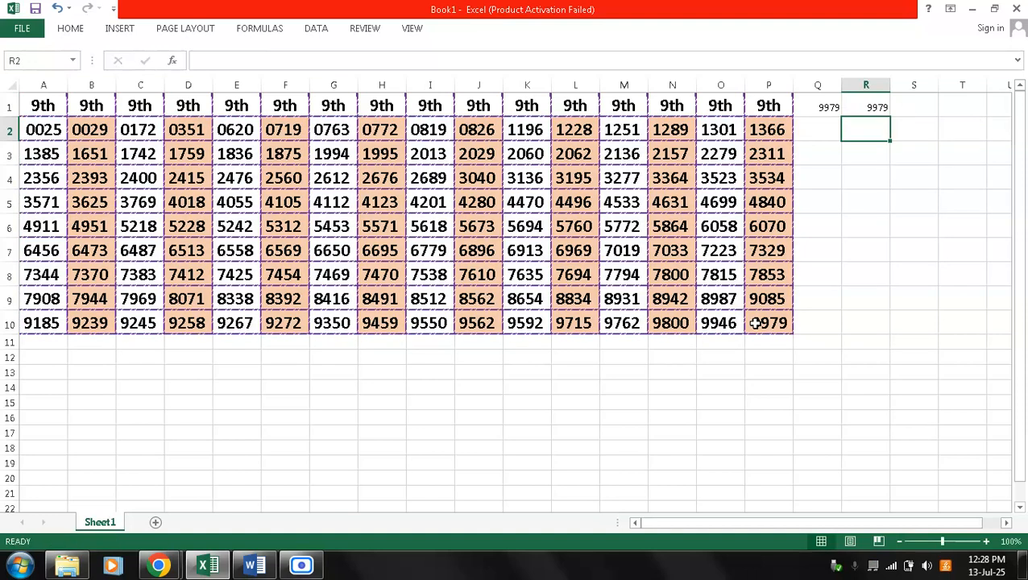
# Step: Compare the formulas in cells Q1 and R1
pyautogui.press('Up')
pyautogui.press('Left')
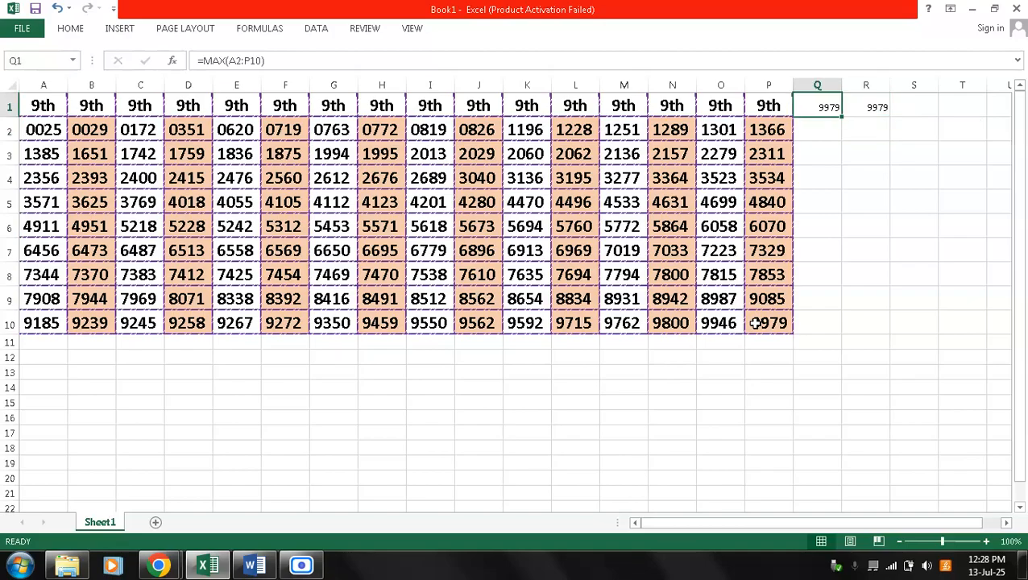
pyautogui.press('Right')
pyautogui.press('Left')
pyautogui.press('Right')
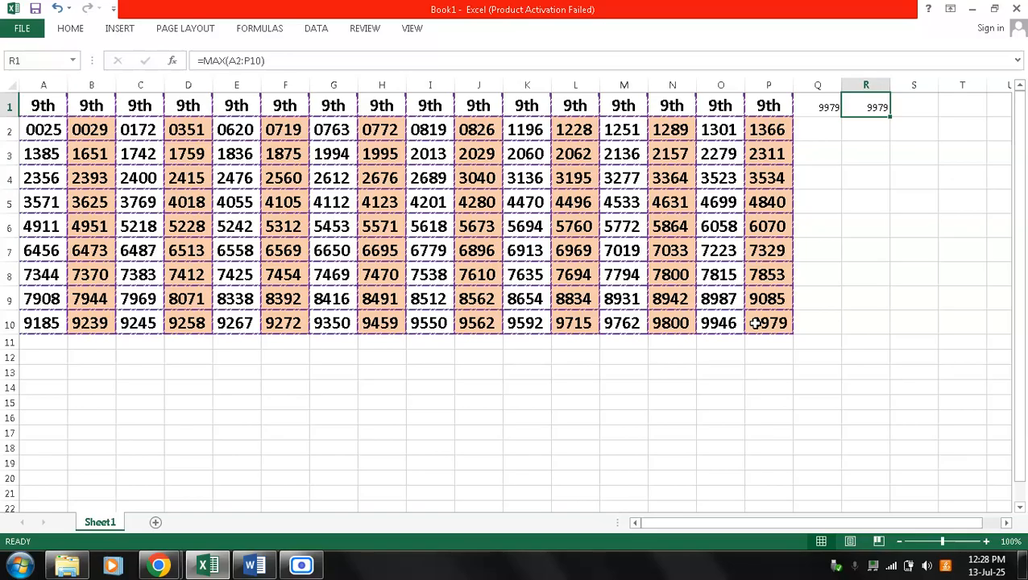
# Step: Set cell O9 to 9999 and check the MAX formulas in cells Q1 and R1
pyautogui.click(755, 324)
pyautogui.click(717, 300)
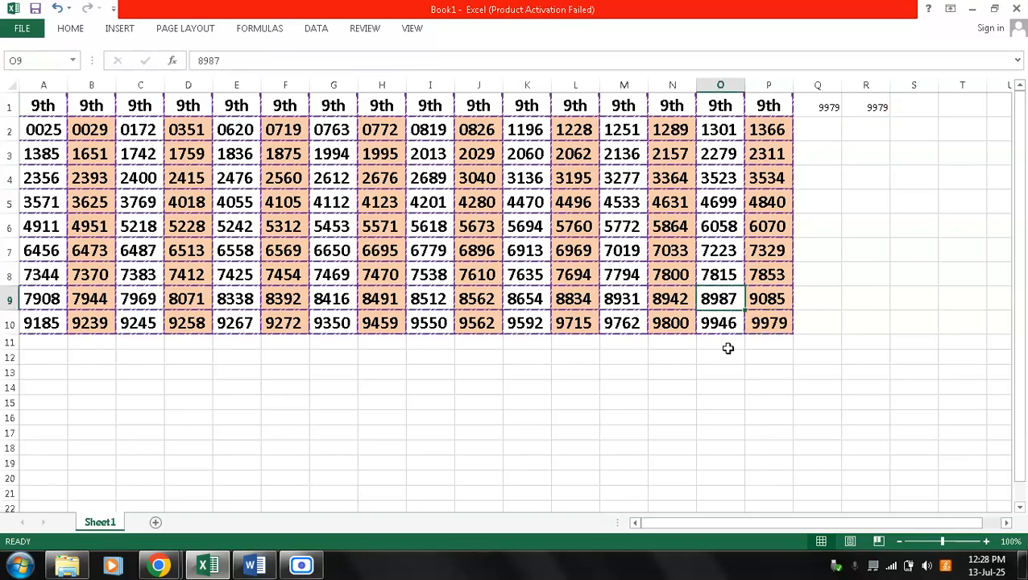
pyautogui.write('9999')
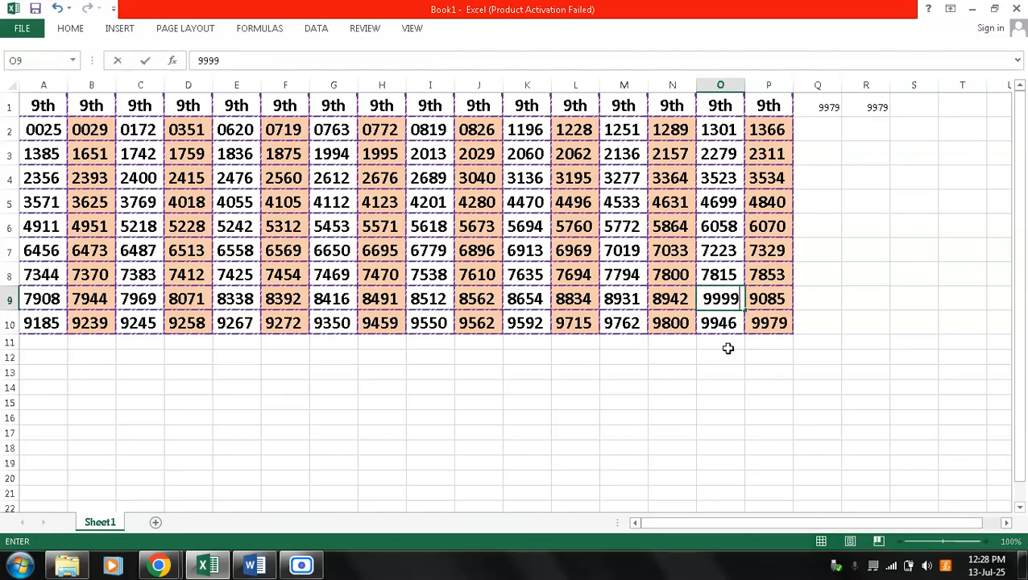
pyautogui.press('Return')
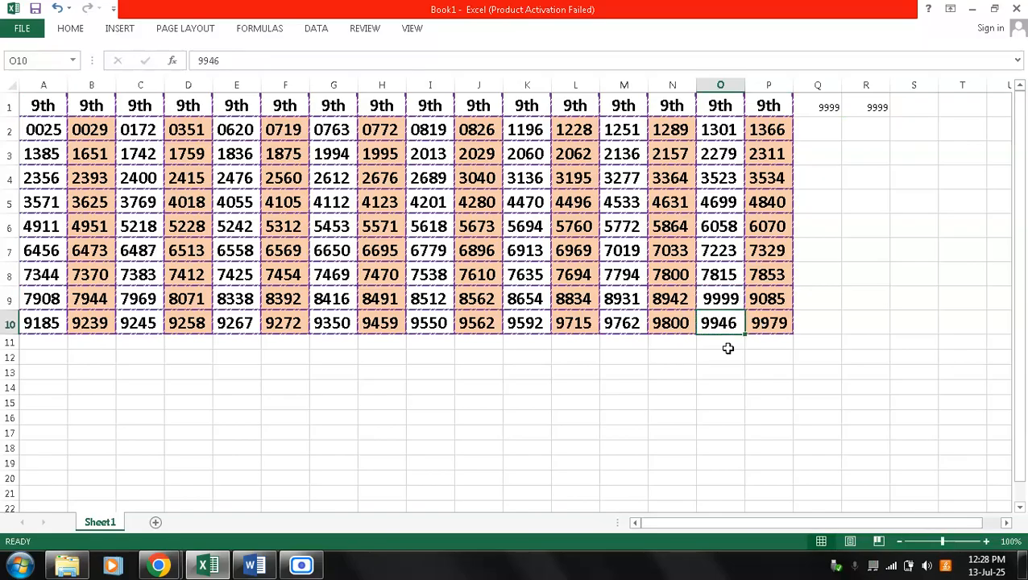
pyautogui.click(825, 110)
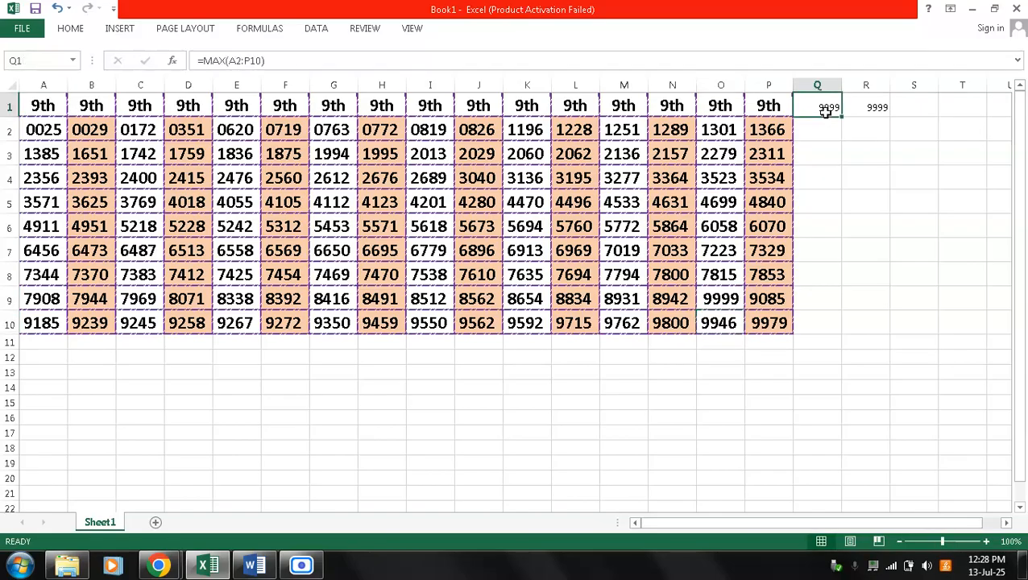
pyautogui.click(861, 109)
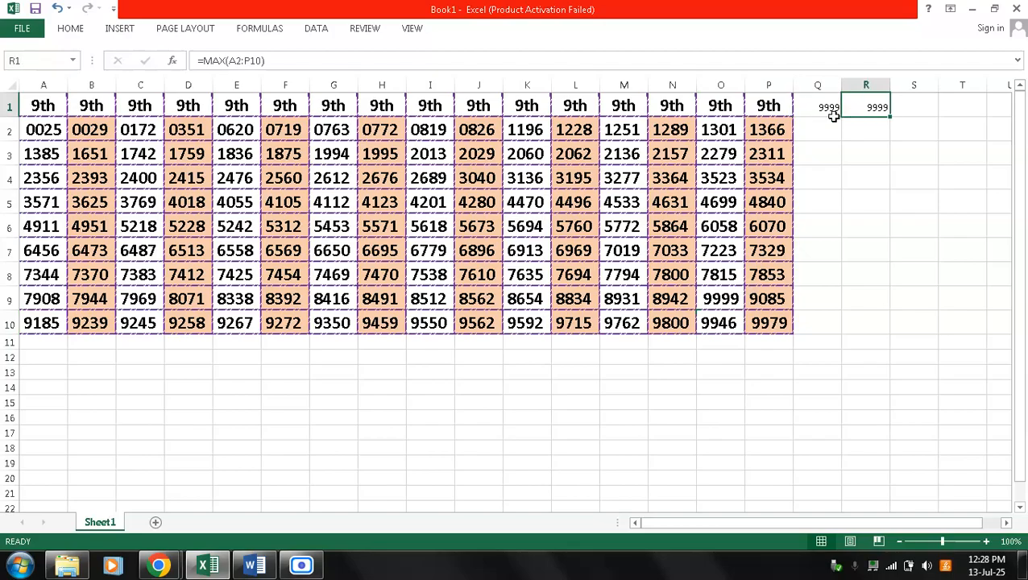
# Step: Try the value 15001 in cell O9, and undo both changes made to that cell
pyautogui.click(723, 302)
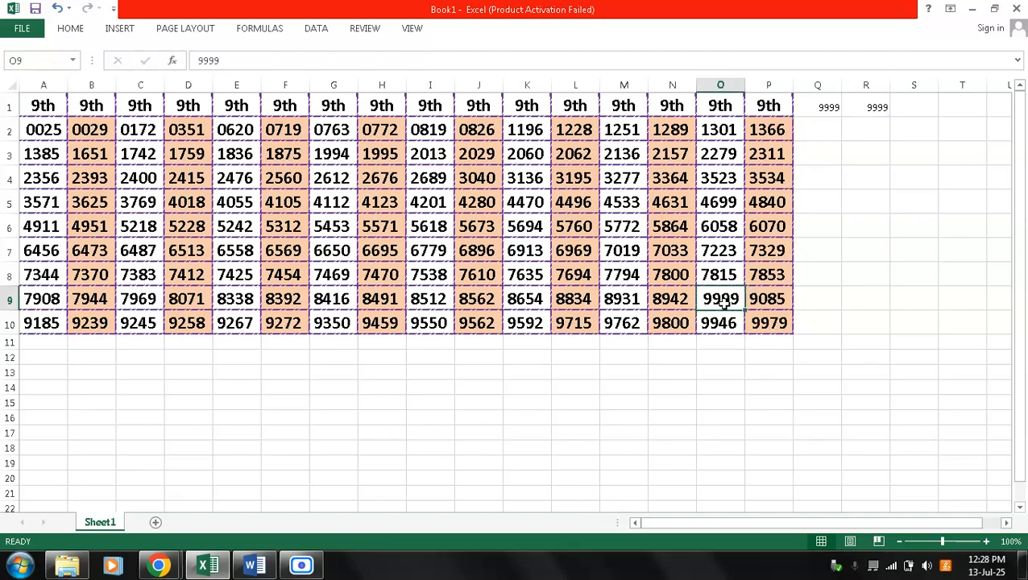
pyautogui.write('15001')
pyautogui.press('Return')
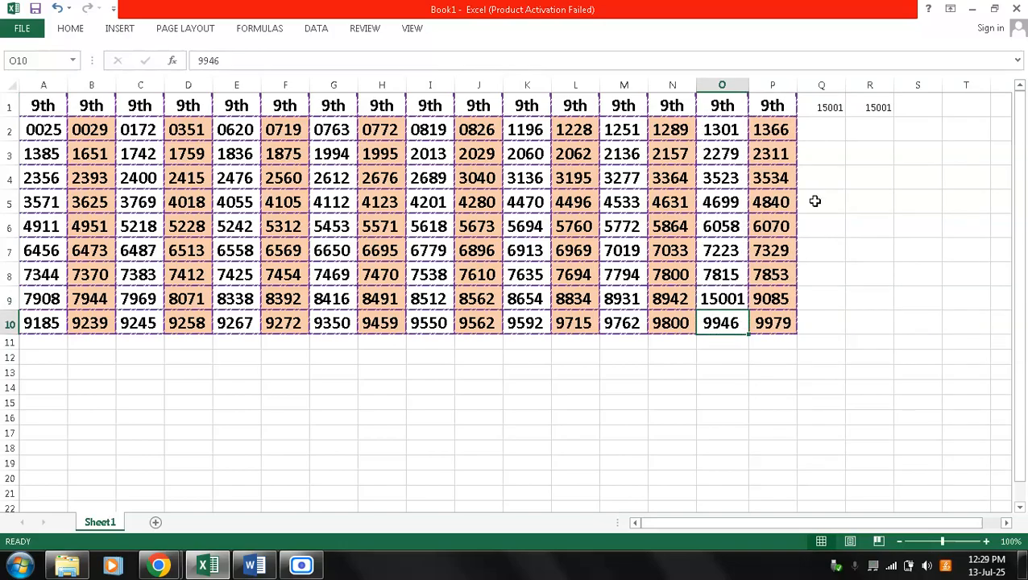
pyautogui.hotkey('ctrl', 'z')
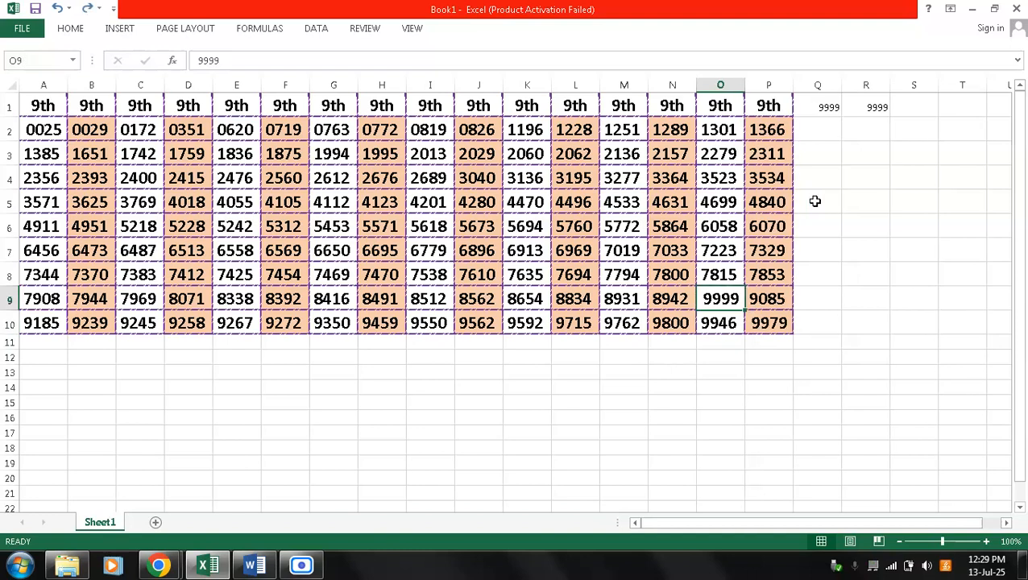
pyautogui.hotkey('ctrl', 'z')
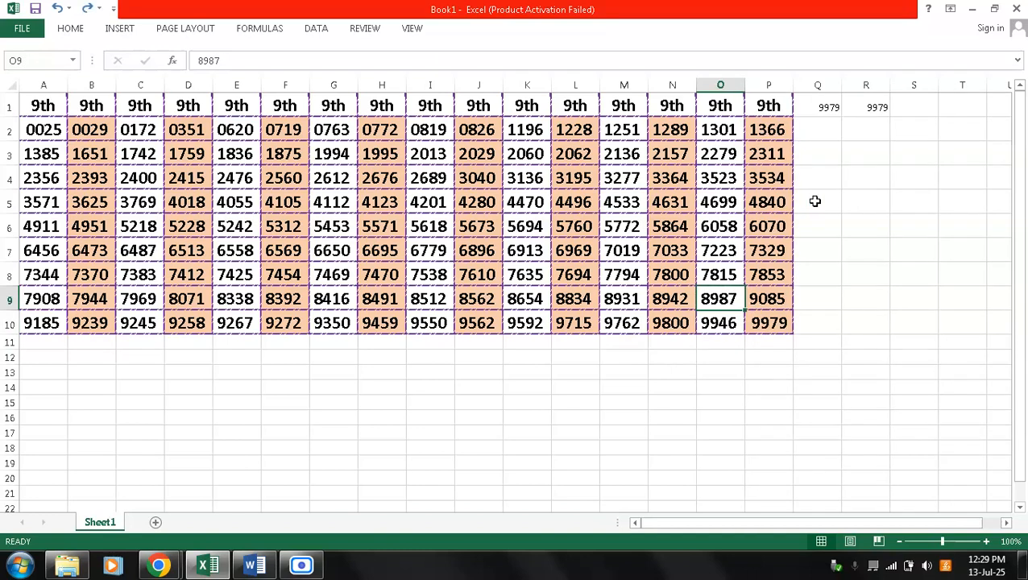
pyautogui.click(315, 566)
pyautogui.click(638, 532)
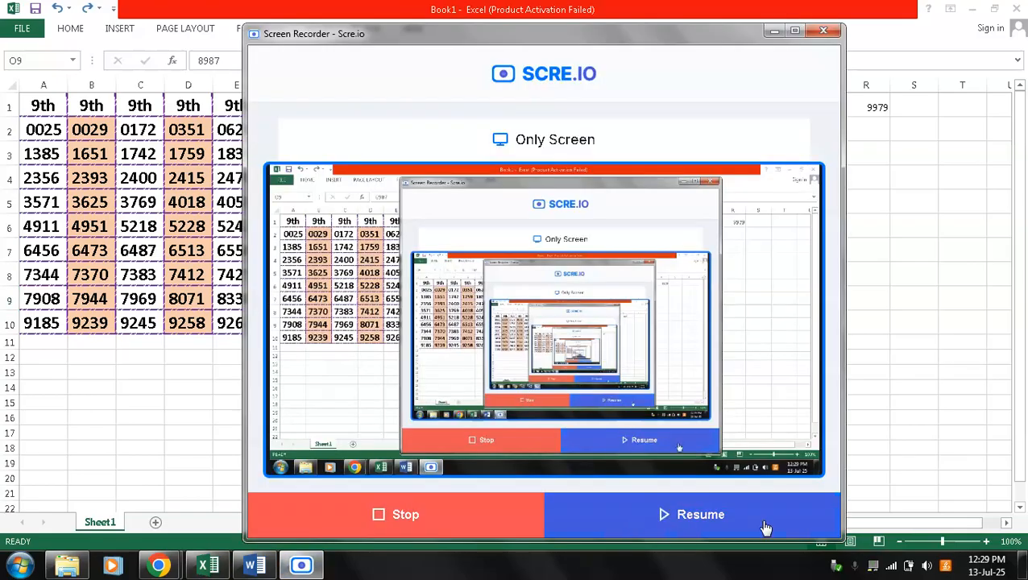
pyautogui.click(764, 529)
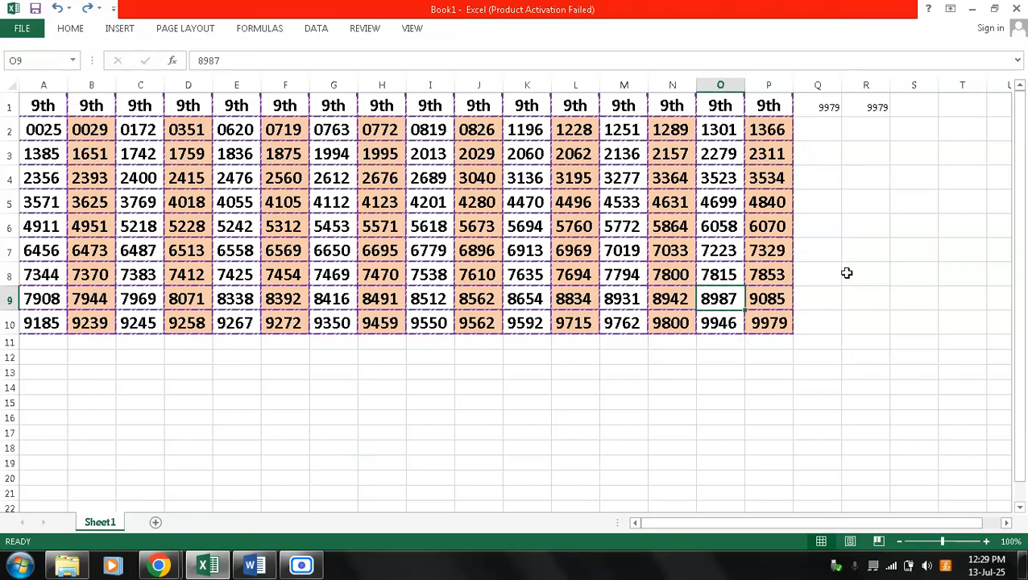
# Step: Insert the AutoSum Min function in cell Q2 over the range A2:P10
pyautogui.click(828, 134)
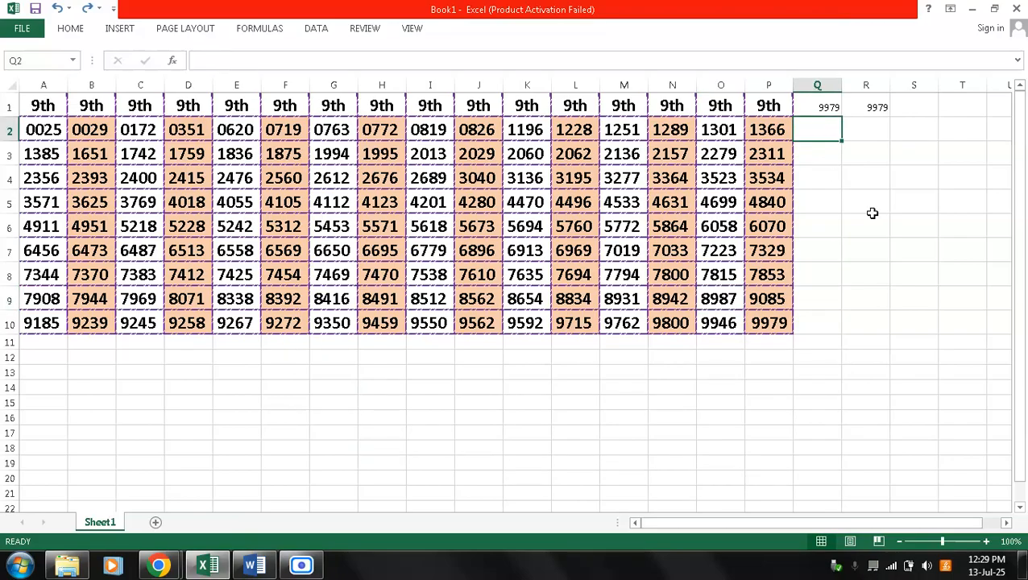
pyautogui.click(71, 32)
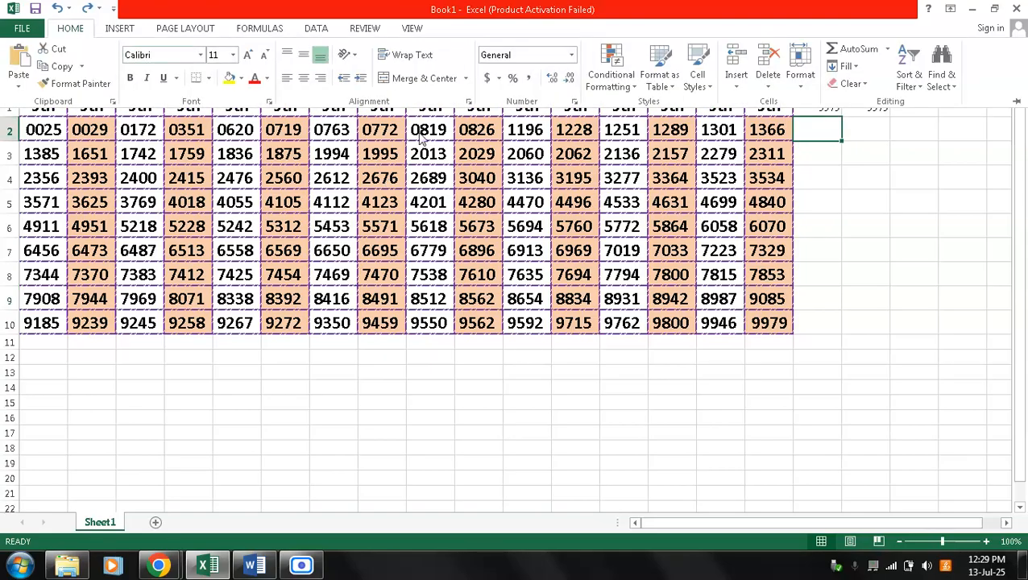
pyautogui.click(887, 49)
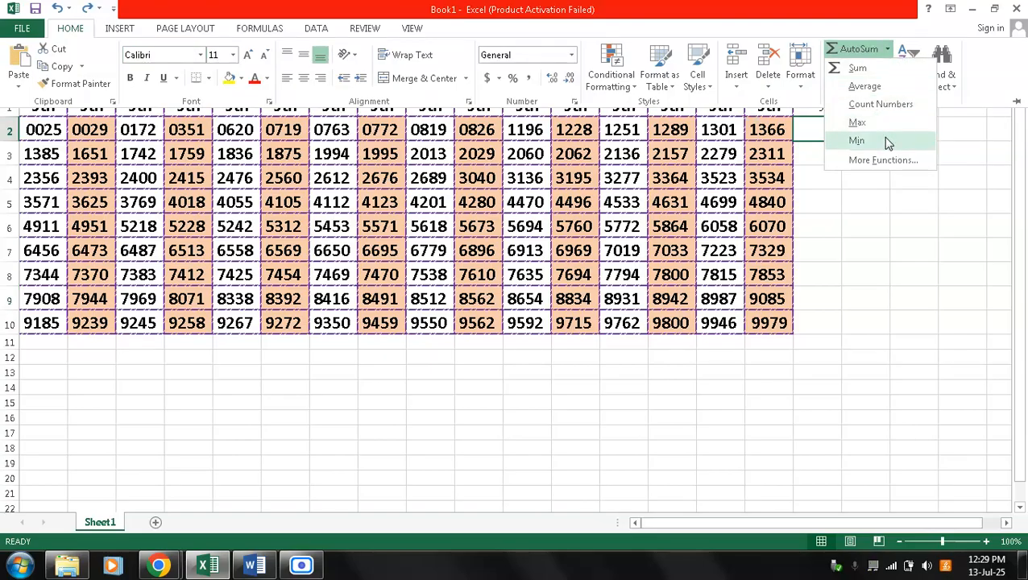
pyautogui.click(857, 141)
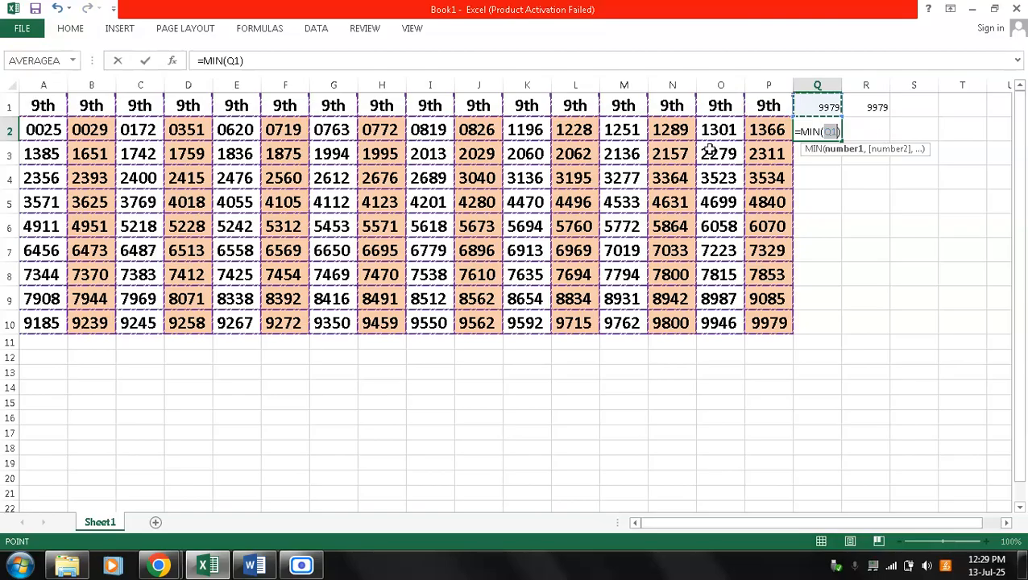
pyautogui.click(41, 131)
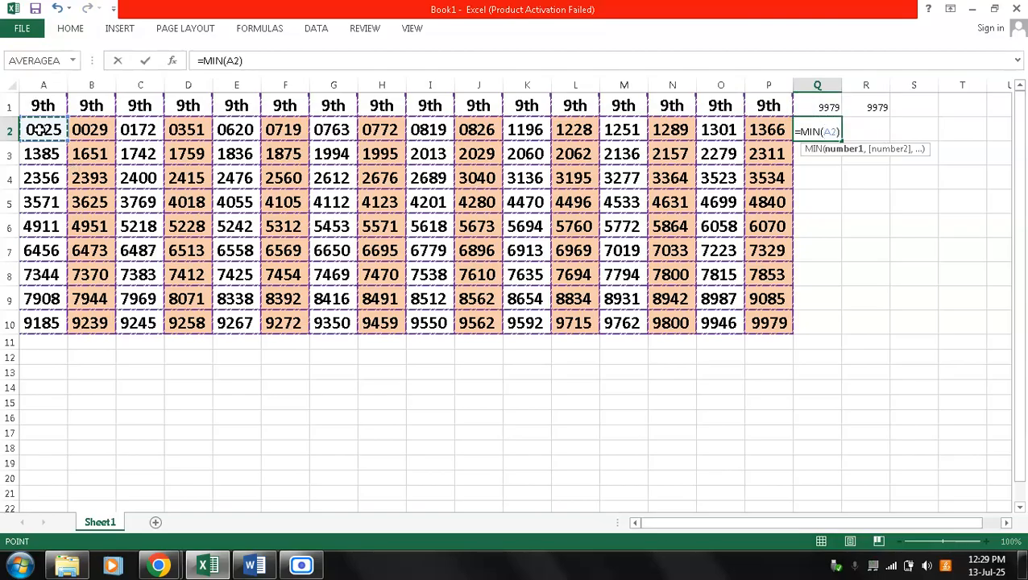
pyautogui.press('F8')
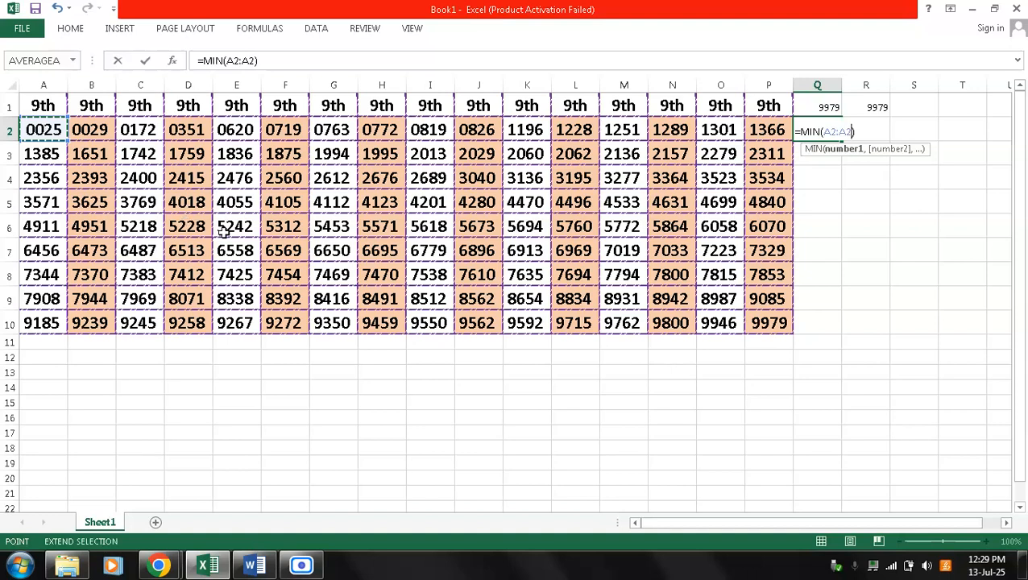
pyautogui.click(770, 322)
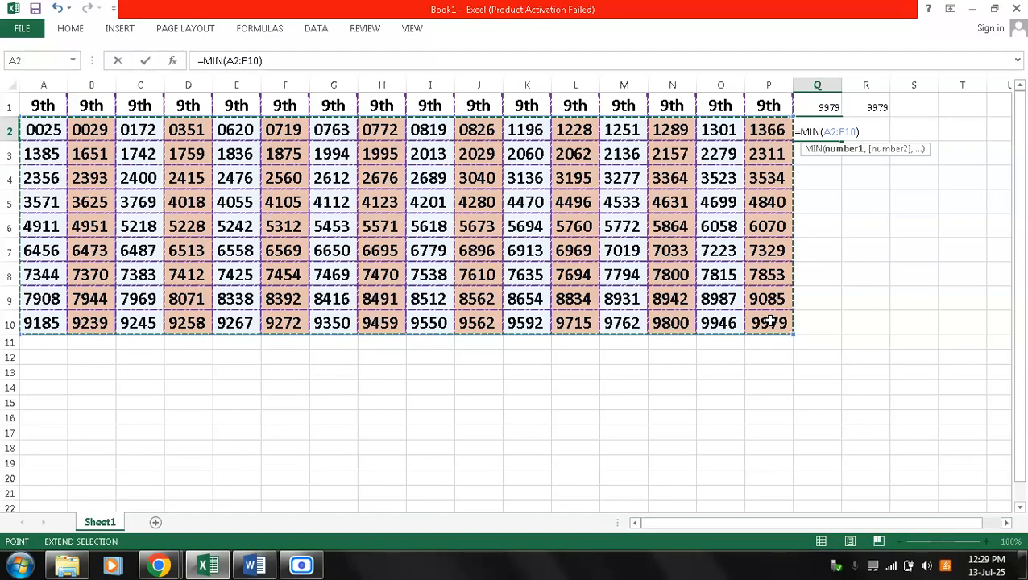
pyautogui.press('Return')
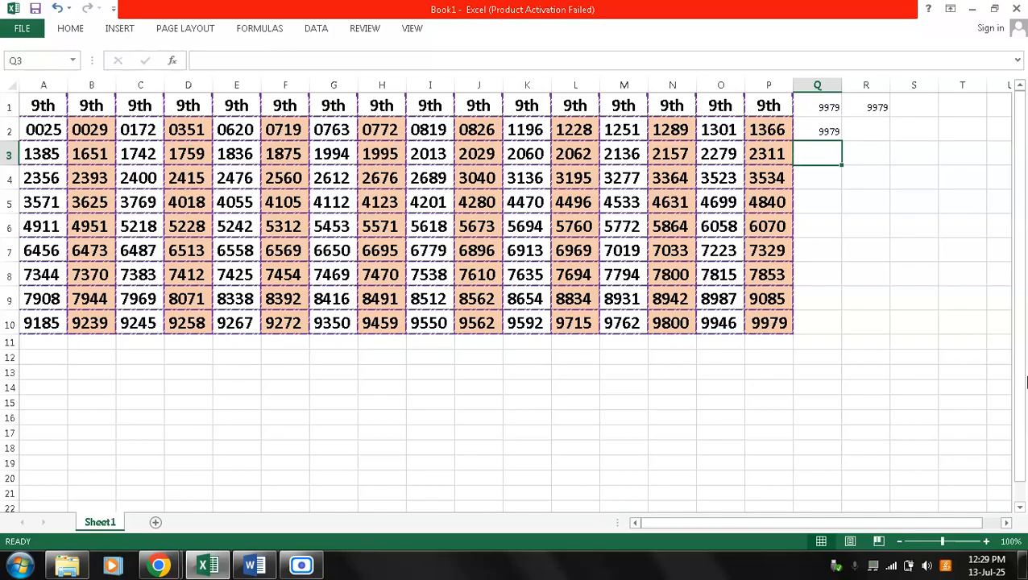
# Step: Check the formula in cell Q2 and the number format of cell A2
pyautogui.press('Up')
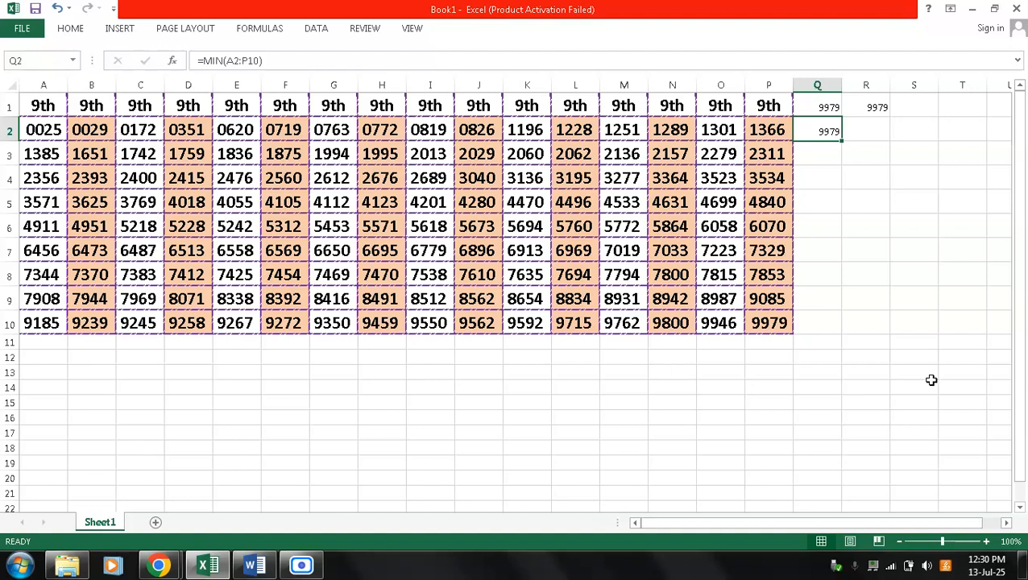
pyautogui.click(50, 134)
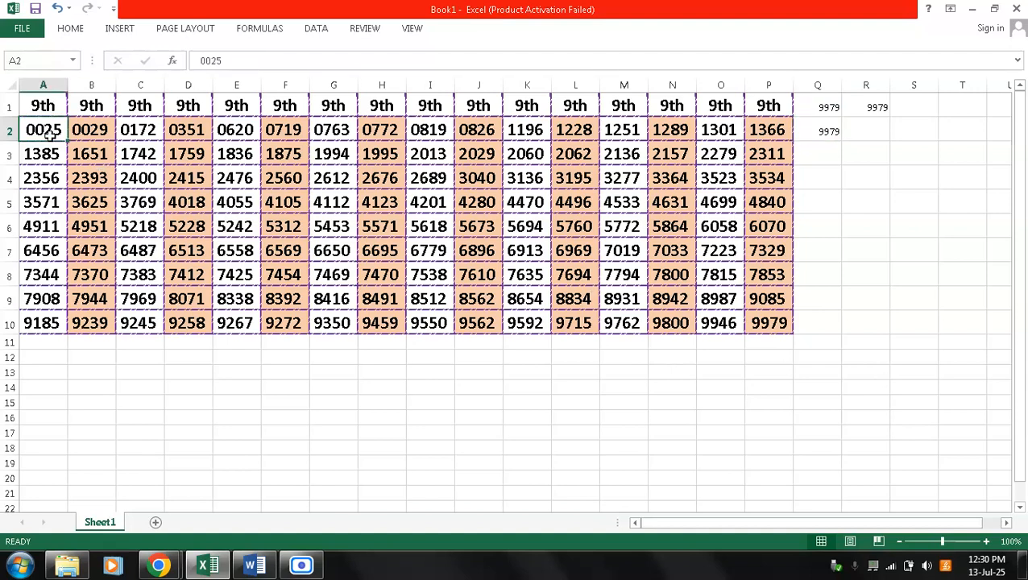
pyautogui.click(81, 29)
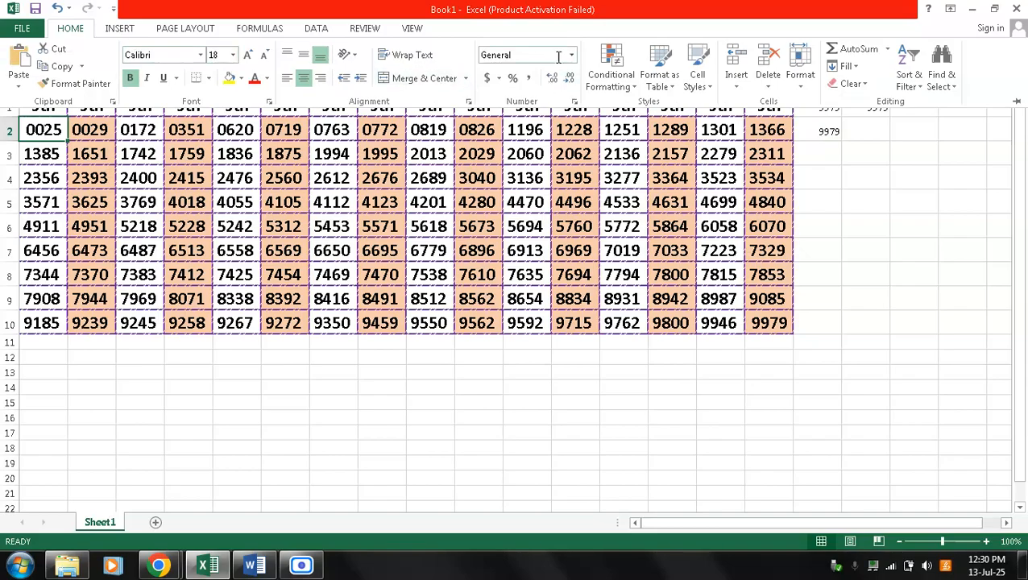
pyautogui.click(316, 187)
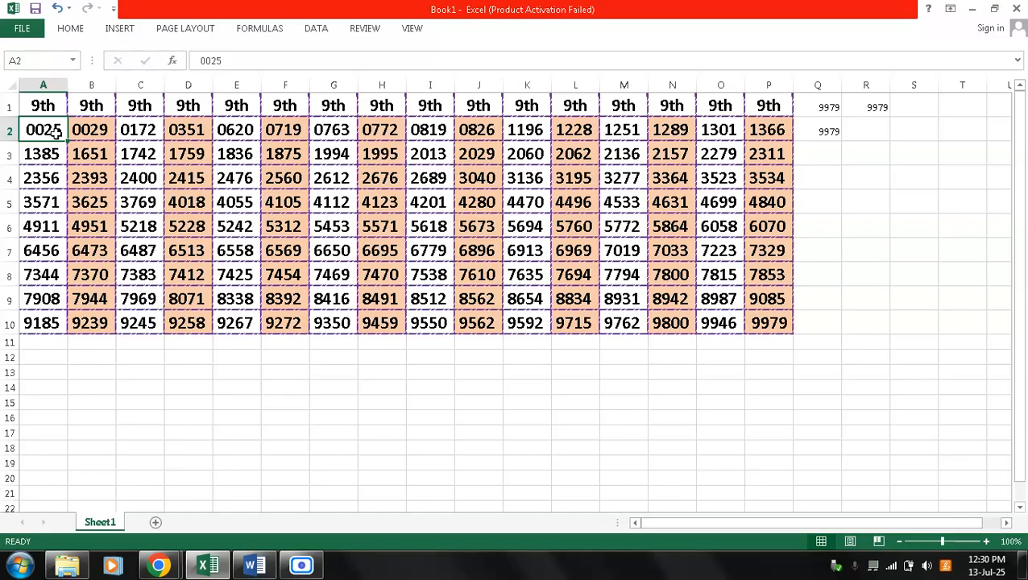
# Step: Format the range A2:P10 as Number with no decimal places
pyautogui.hotkey('shift', 'Right')
pyautogui.hotkey('shift', 'Right')
pyautogui.hotkey('shift', 'Right')
pyautogui.hotkey('shift', 'Right')
pyautogui.hotkey('shift', 'Right')
pyautogui.hotkey('shift', 'Right')
pyautogui.hotkey('shift', 'Right')
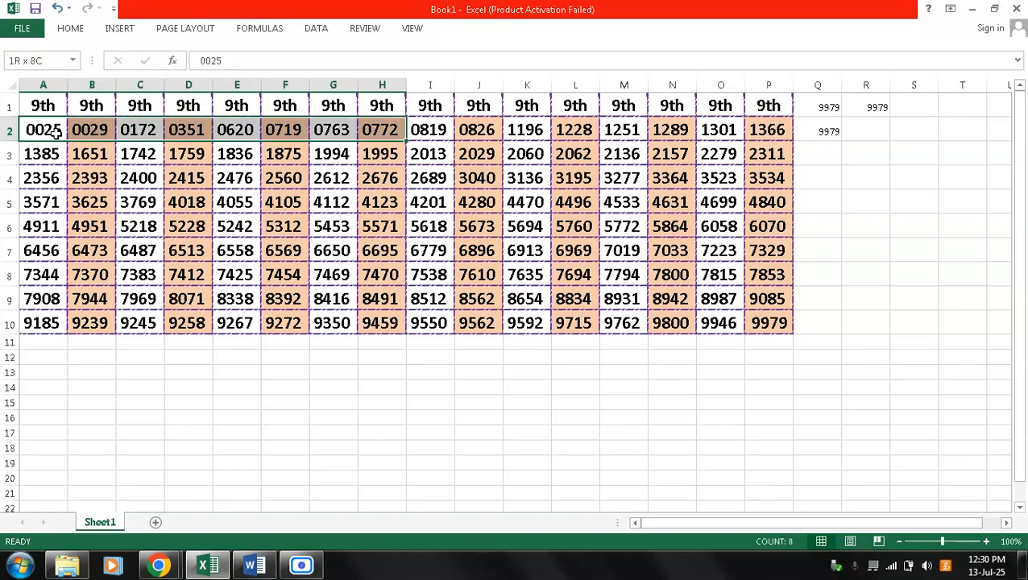
pyautogui.hotkey('shift', 'Right')
pyautogui.hotkey('shift', 'Right')
pyautogui.hotkey('shift', 'Right')
pyautogui.hotkey('shift', 'Right')
pyautogui.hotkey('shift', 'Right')
pyautogui.hotkey('shift', 'Right')
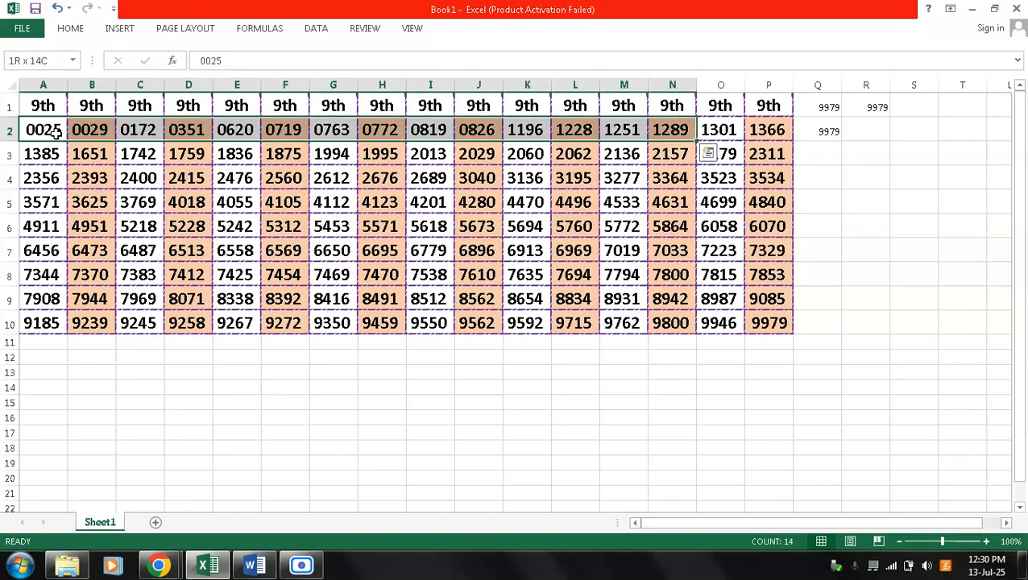
pyautogui.hotkey('shift', 'Right')
pyautogui.hotkey('shift', 'Right')
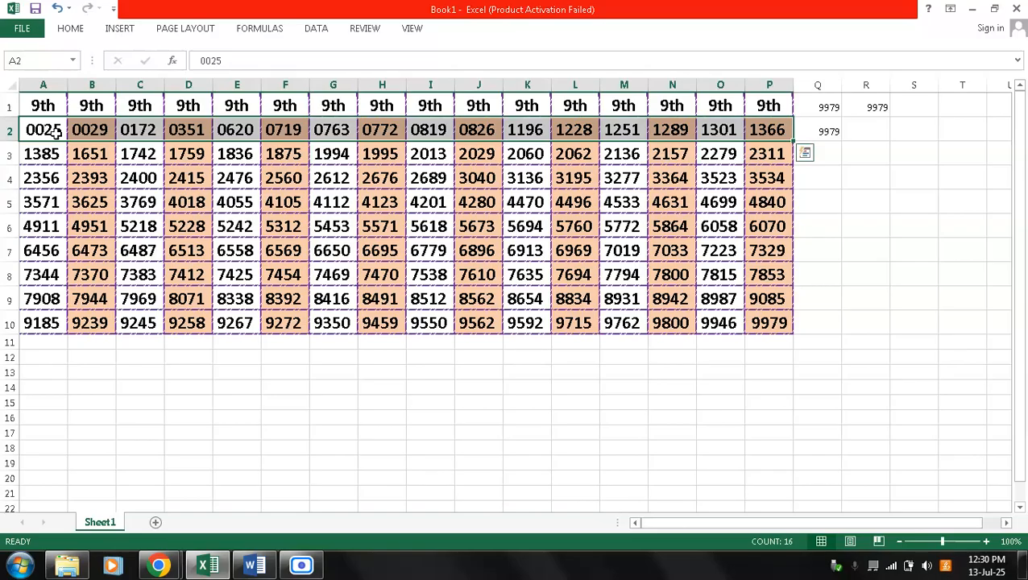
pyautogui.hotkey('shift', 'Down')
pyautogui.hotkey('shift', 'Down')
pyautogui.hotkey('shift', 'Down')
pyautogui.hotkey('shift', 'Down')
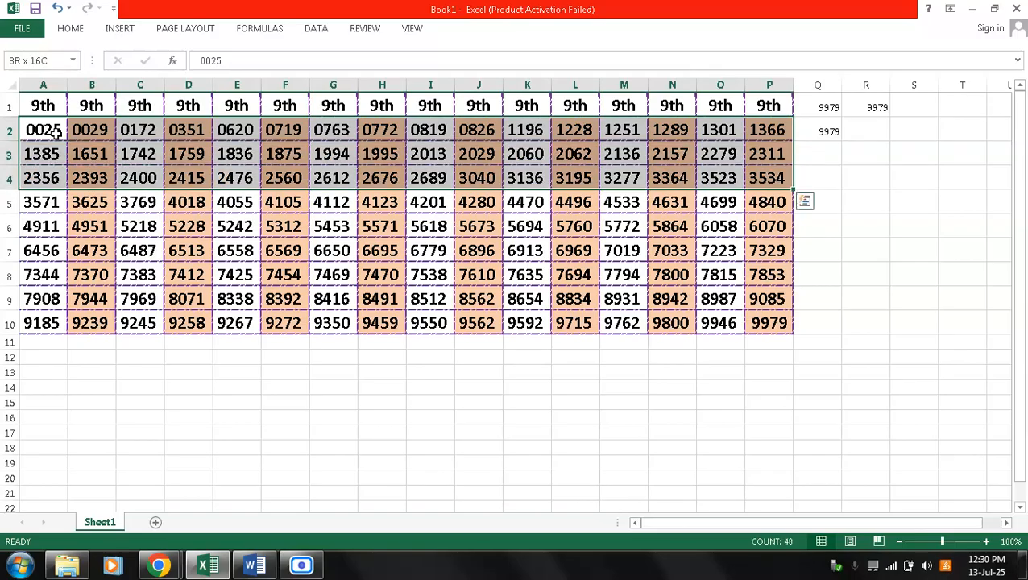
pyautogui.hotkey('shift', 'Down')
pyautogui.hotkey('shift', 'Down')
pyautogui.hotkey('shift', 'Down')
pyautogui.hotkey('shift', 'Down')
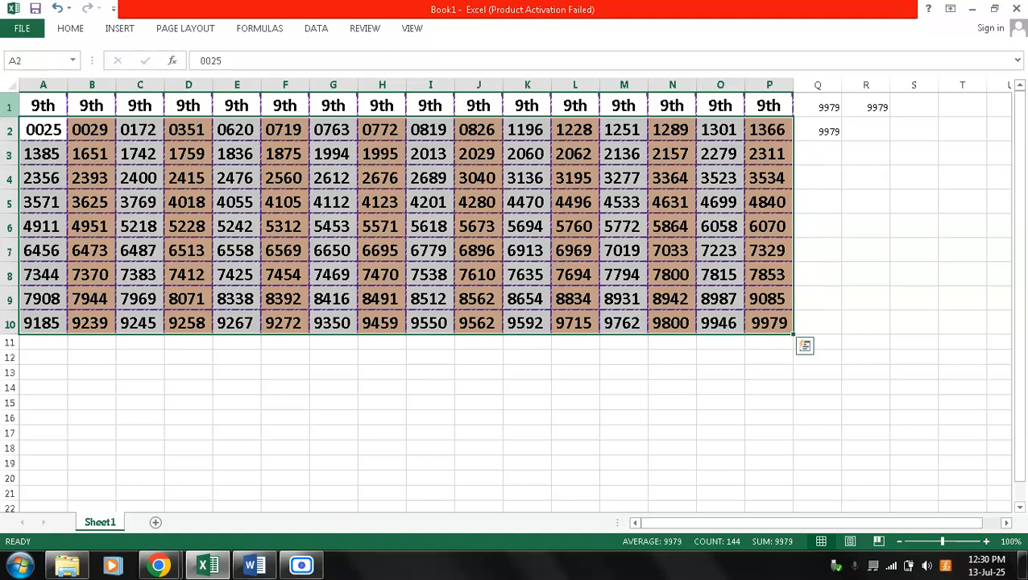
pyautogui.click(70, 32)
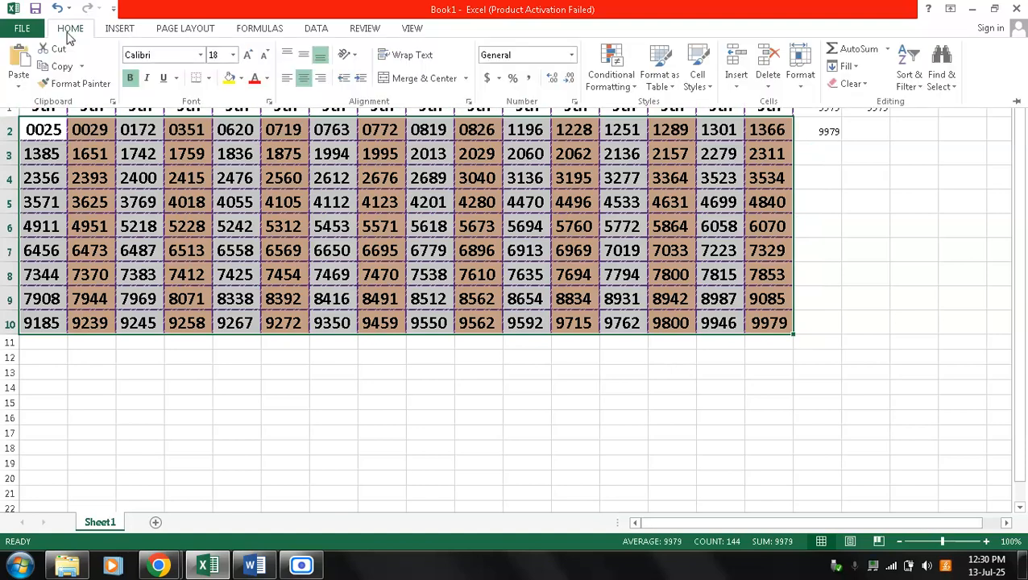
pyautogui.click(572, 56)
pyautogui.click(553, 115)
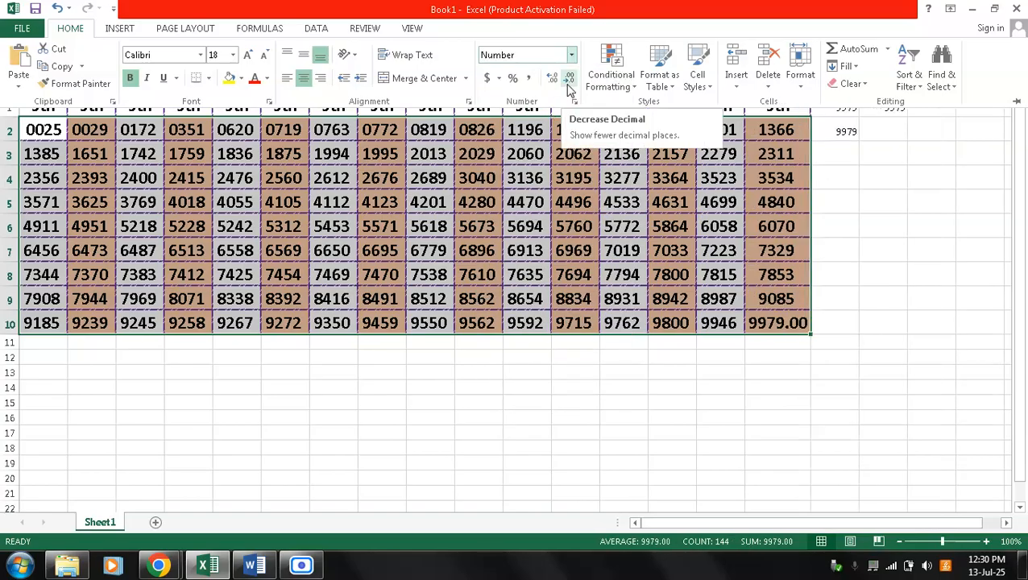
pyautogui.click(568, 81)
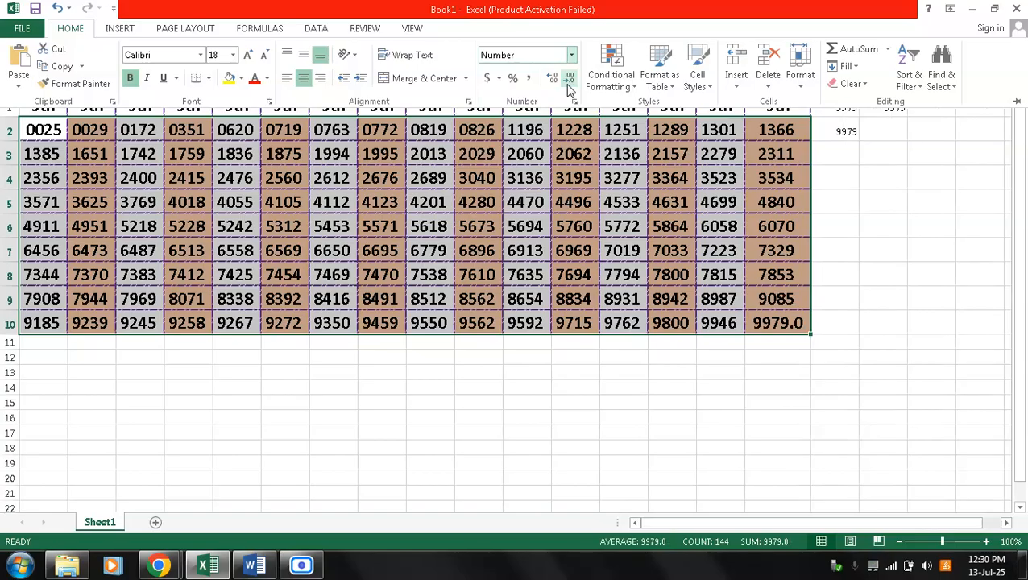
pyautogui.click(569, 81)
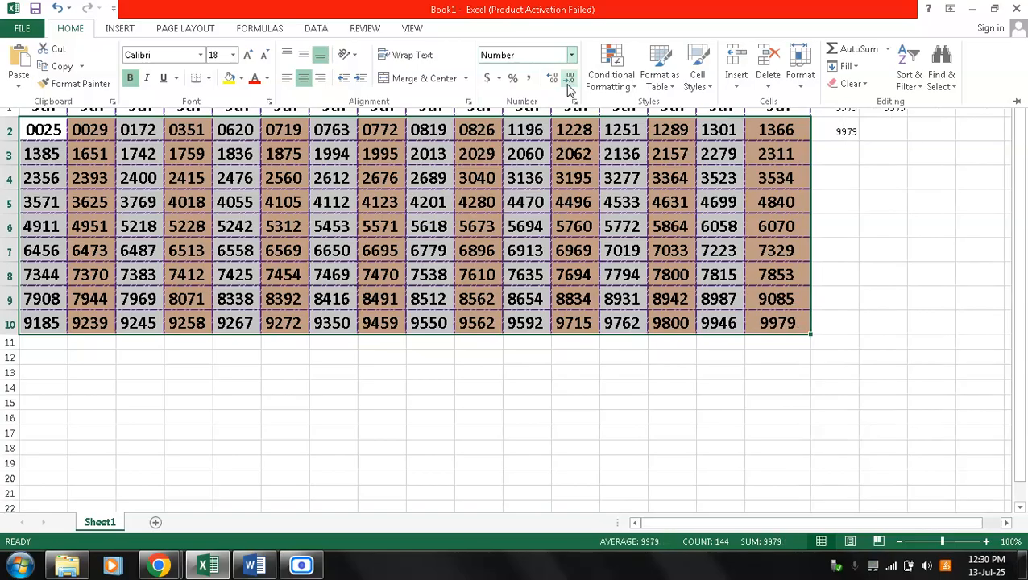
# Step: Inspect the contents of cells P10 and H4 in the table
pyautogui.click(755, 369)
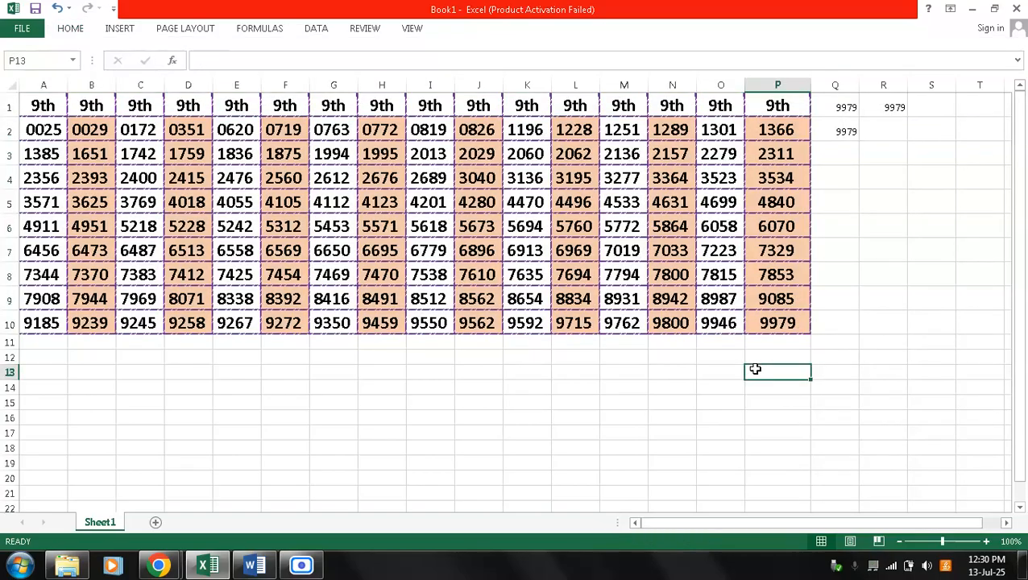
pyautogui.click(779, 324)
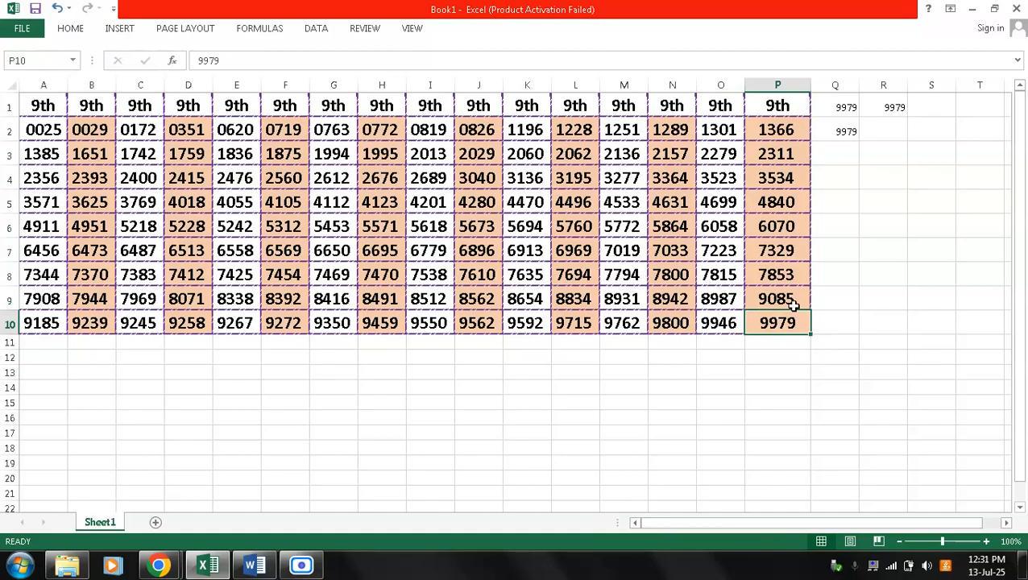
pyautogui.click(370, 178)
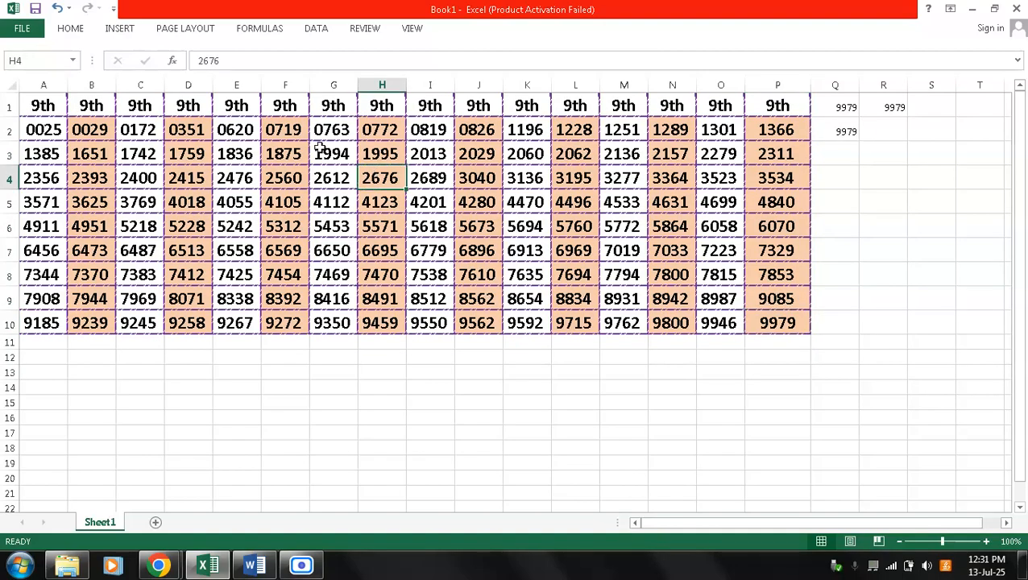
# Step: Examine the contents of cell H4 in edit mode for characters before or after its digits
pyautogui.press('F2')
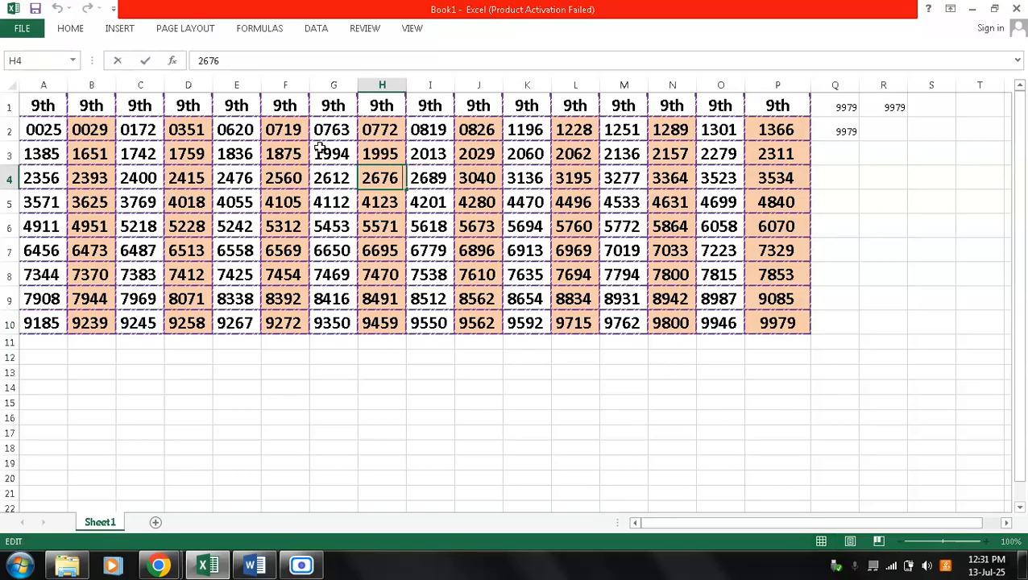
pyautogui.press('Left')
pyautogui.press('Left')
pyautogui.press('Left')
pyautogui.press('Left')
pyautogui.press('Right')
pyautogui.press('Right')
pyautogui.press('Right')
pyautogui.press('Right')
pyautogui.press('Escape')
pyautogui.keyDown('shift'); pyautogui.click(51, 79); pyautogui.keyUp('shift')
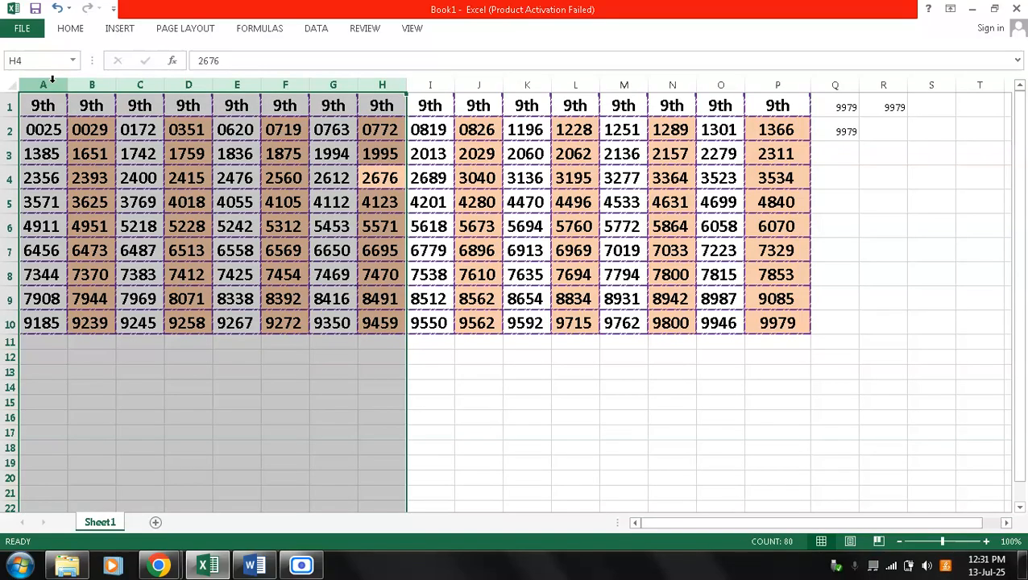
pyautogui.press('Left')
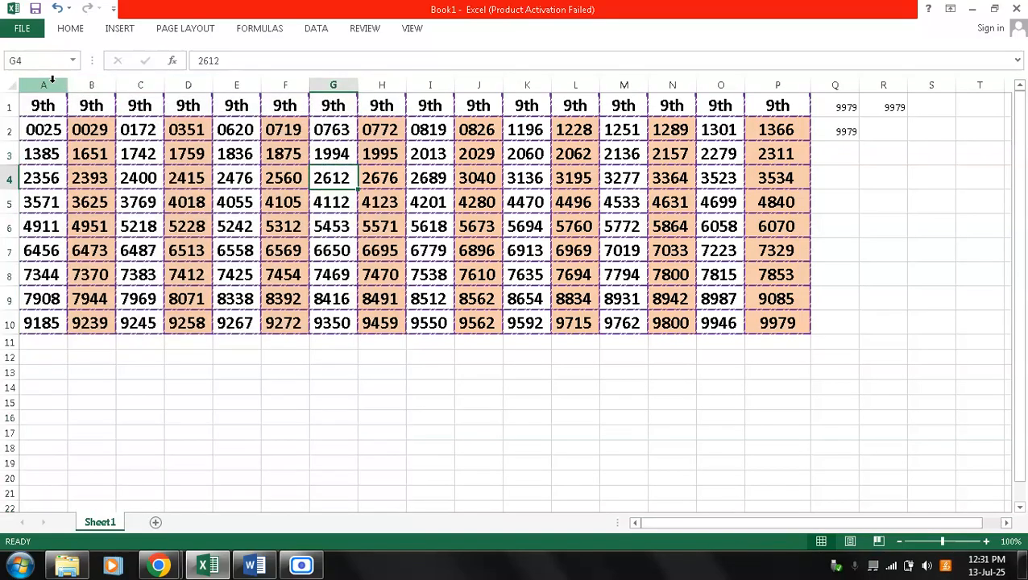
pyautogui.keyDown('shift'); pyautogui.click(51, 78); pyautogui.keyUp('shift')
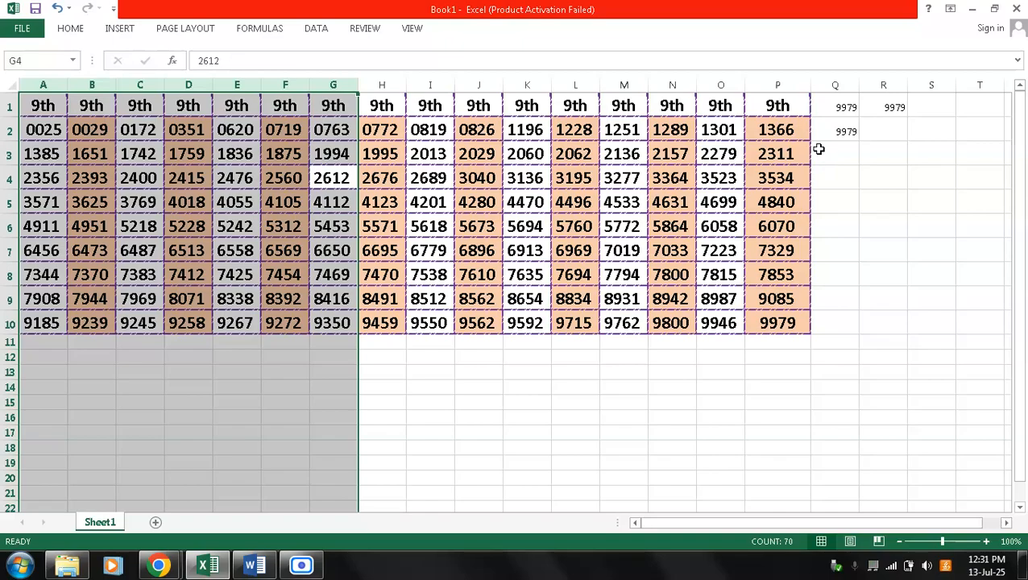
pyautogui.keyDown('shift'); pyautogui.click(785, 78); pyautogui.keyUp('shift')
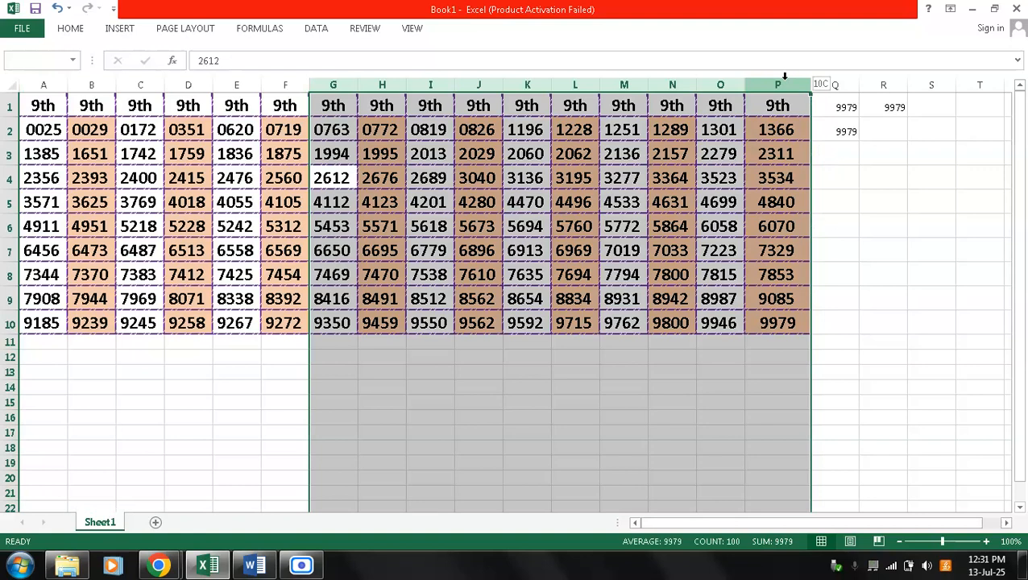
pyautogui.hotkey('shift', 'Left')
pyautogui.hotkey('shift', 'Left')
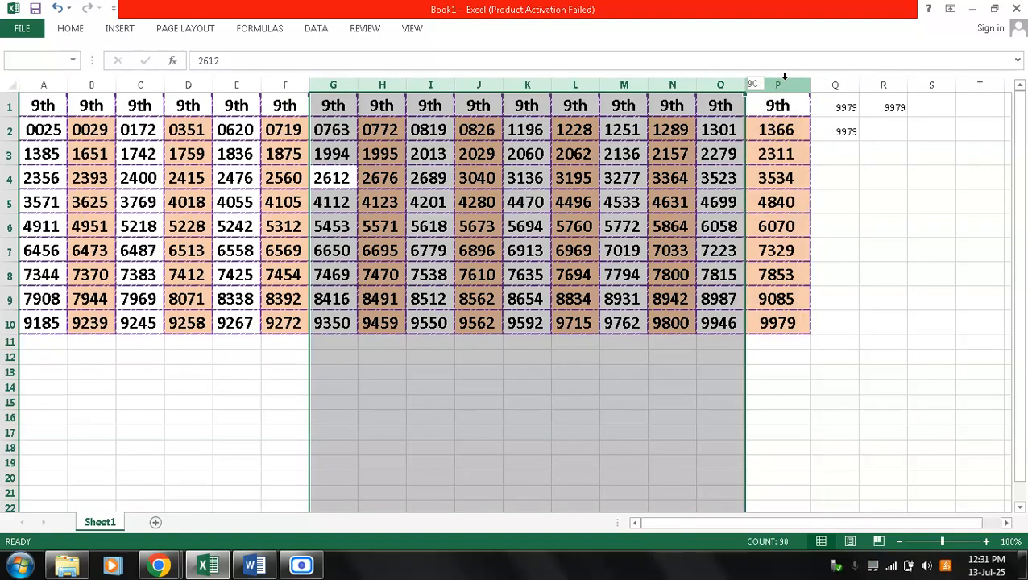
pyautogui.hotkey('shift', 'Right')
pyautogui.hotkey('shift', 'Right')
pyautogui.press('Right')
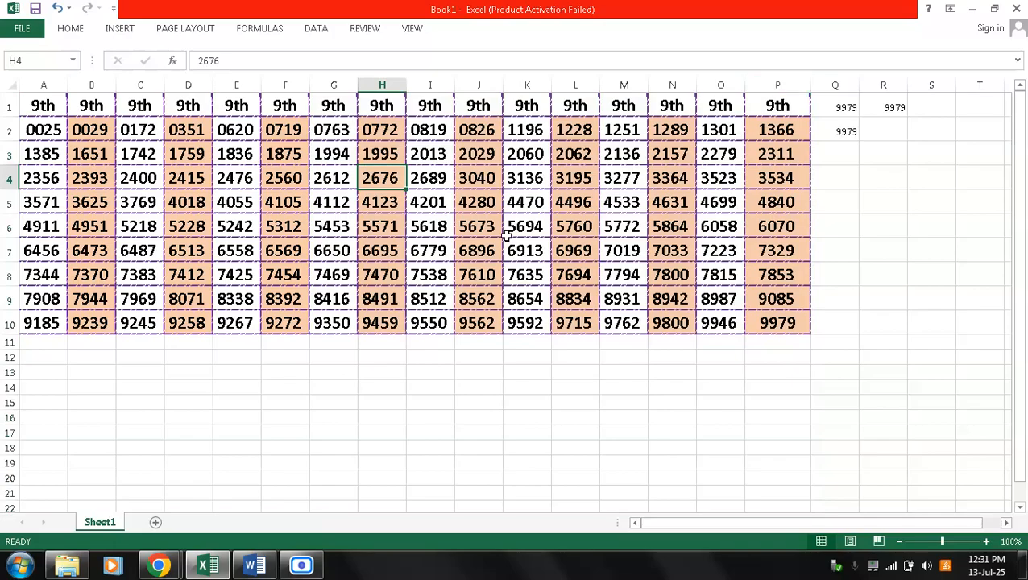
# Step: Try to convert the whole range A2:P10 with Text to Columns
pyautogui.click(46, 127)
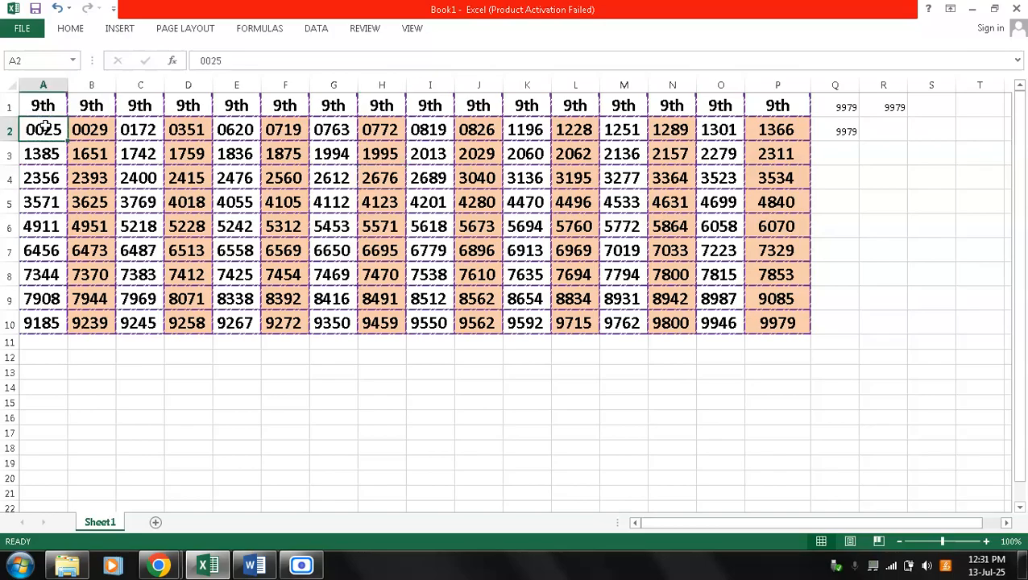
pyautogui.hotkey('shift', 'Down')
pyautogui.hotkey('shift', 'Down')
pyautogui.hotkey('shift', 'Down')
pyautogui.hotkey('shift', 'Down')
pyautogui.hotkey('shift', 'Down')
pyautogui.hotkey('shift', 'Down')
pyautogui.hotkey('shift', 'Down')
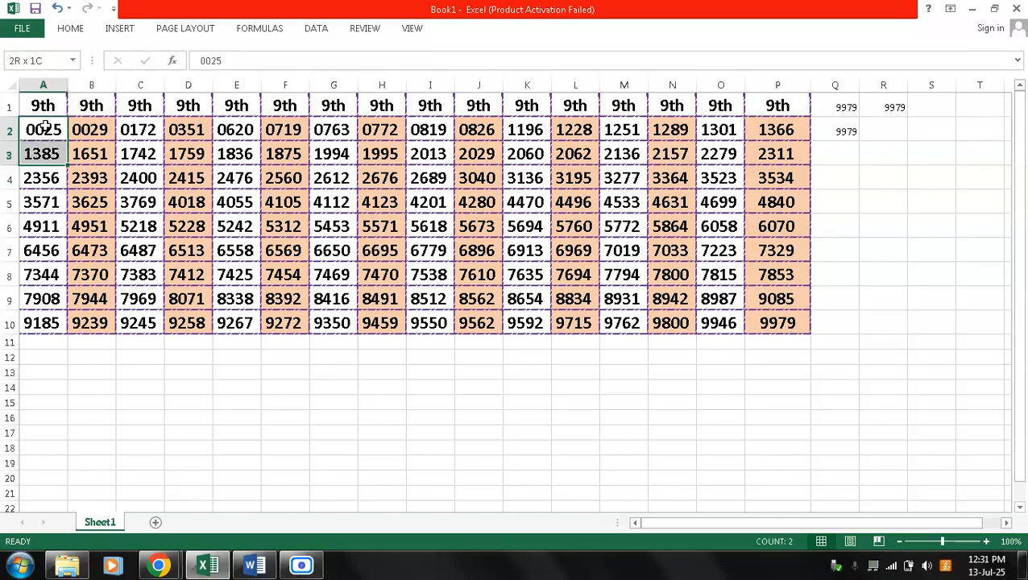
pyautogui.hotkey('shift', 'Down')
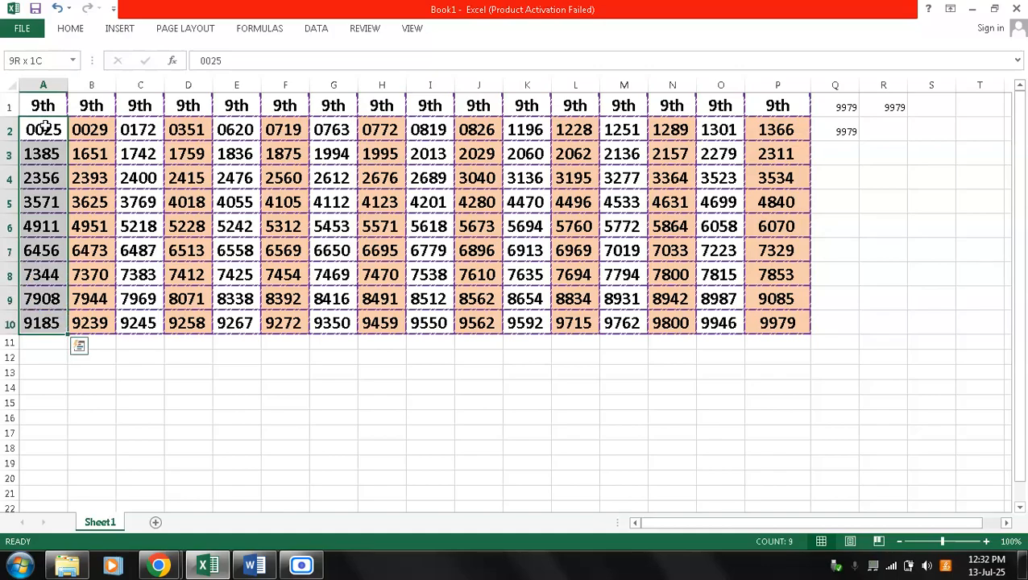
pyautogui.hotkey('shift', 'Right')
pyautogui.hotkey('shift', 'Right')
pyautogui.hotkey('shift', 'Right')
pyautogui.hotkey('shift', 'Right')
pyautogui.hotkey('shift', 'Right')
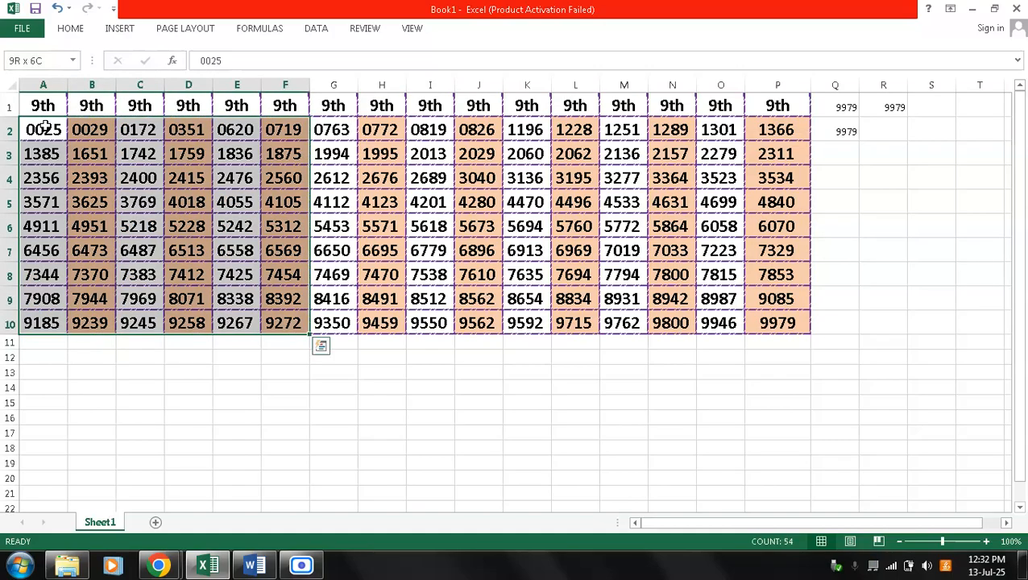
pyautogui.hotkey('shift', 'Right')
pyautogui.hotkey('shift', 'Right')
pyautogui.hotkey('shift', 'Right')
pyautogui.hotkey('shift', 'Right')
pyautogui.hotkey('shift', 'Right')
pyautogui.hotkey('shift', 'Right')
pyautogui.hotkey('shift', 'Right')
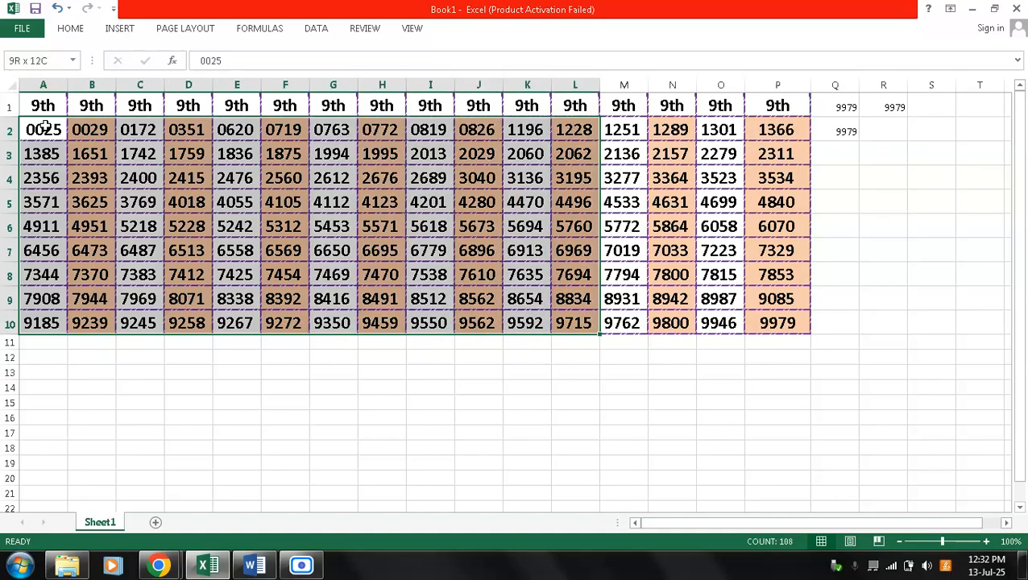
pyautogui.hotkey('shift', 'Right')
pyautogui.hotkey('shift', 'Right')
pyautogui.hotkey('shift', 'Right')
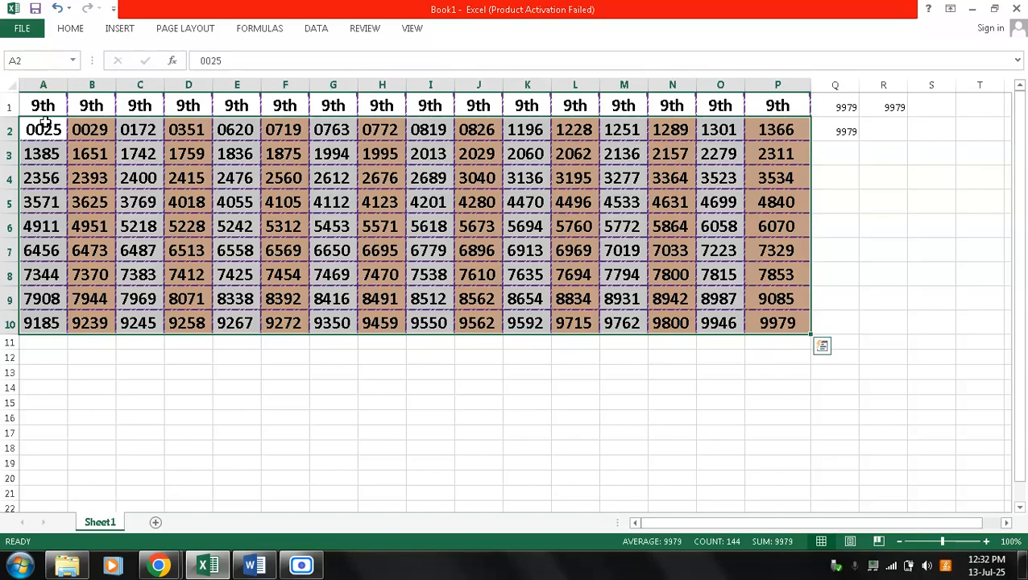
pyautogui.click(314, 32)
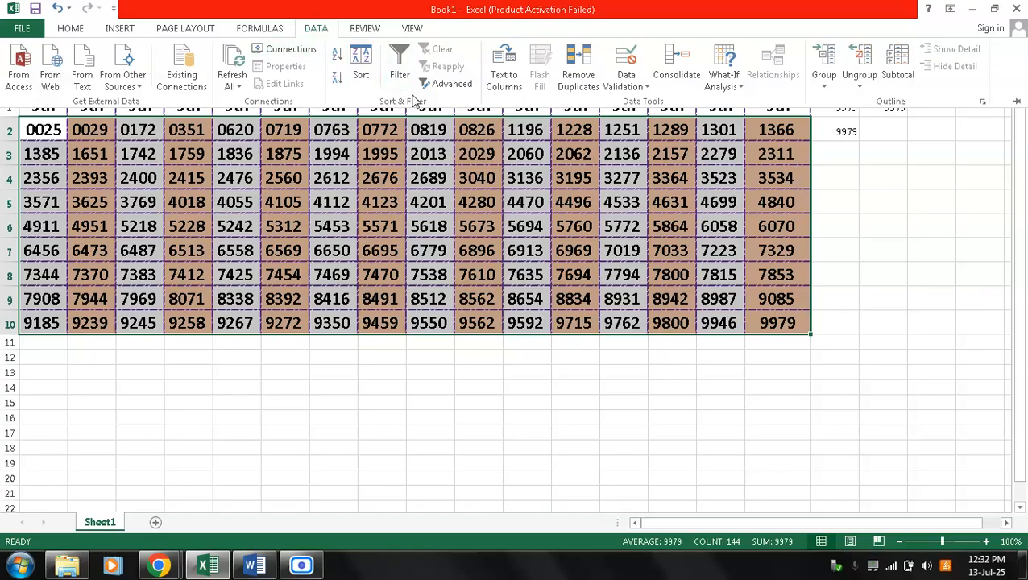
pyautogui.click(503, 80)
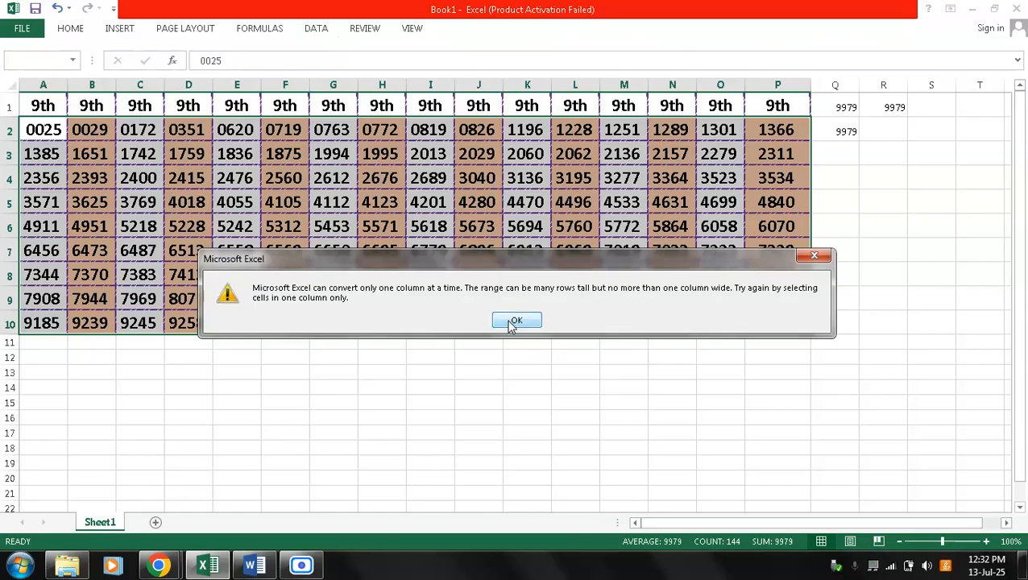
pyautogui.click(511, 323)
pyautogui.click(430, 371)
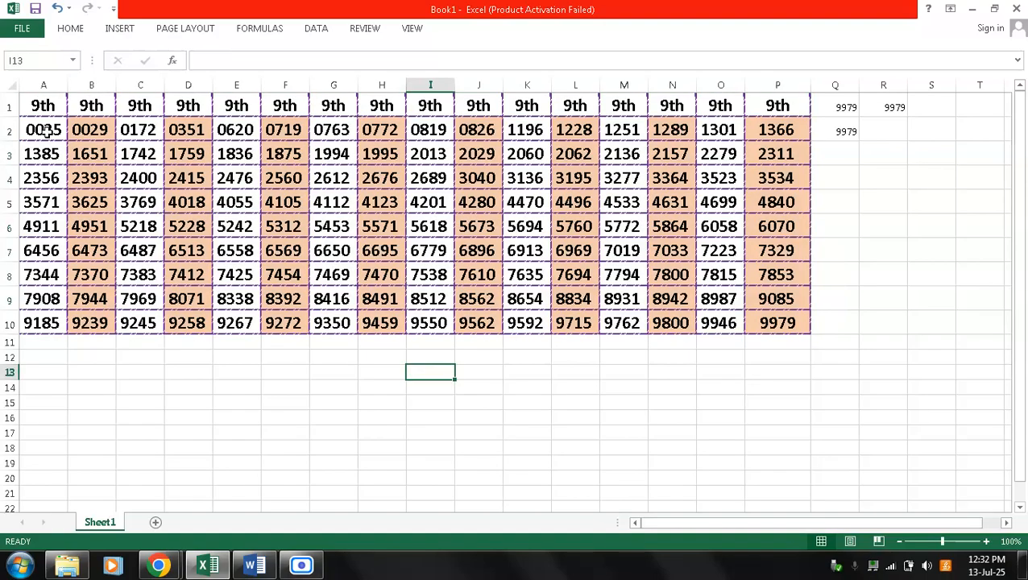
# Step: Convert column A with Text to Columns, using Fixed width without column breaks and the General column data format
pyautogui.click(42, 84)
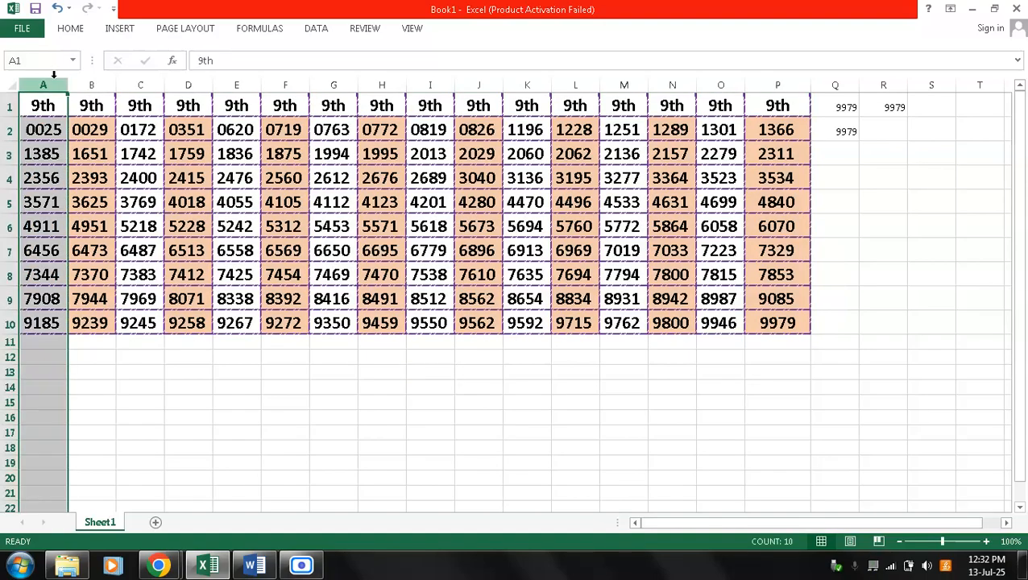
pyautogui.click(317, 29)
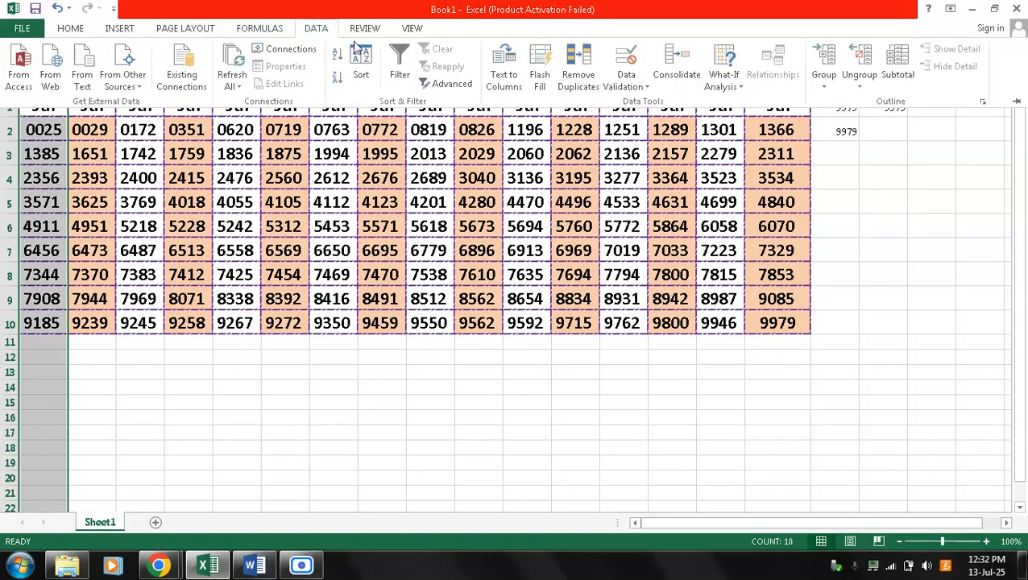
pyautogui.click(494, 83)
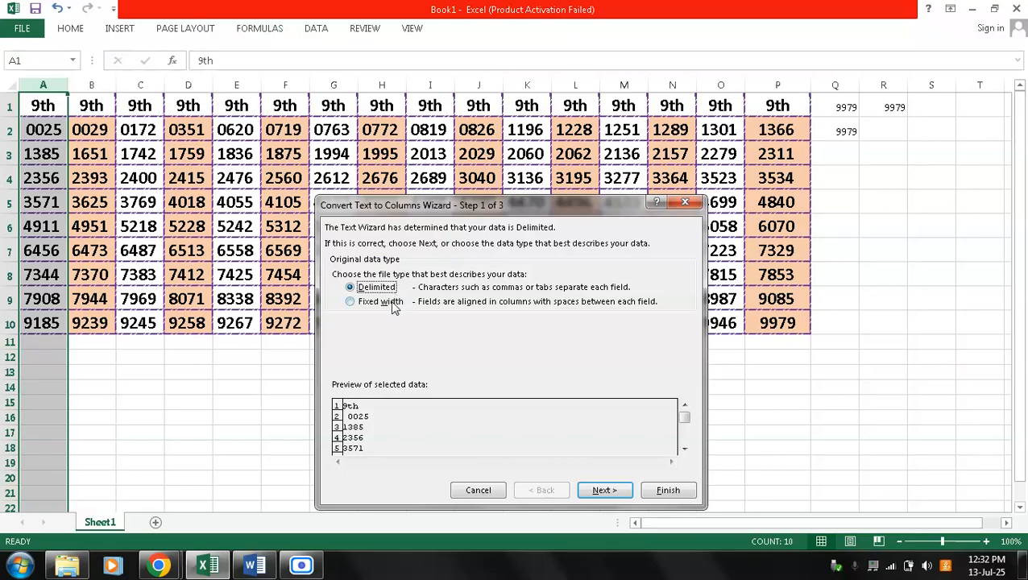
pyautogui.click(394, 307)
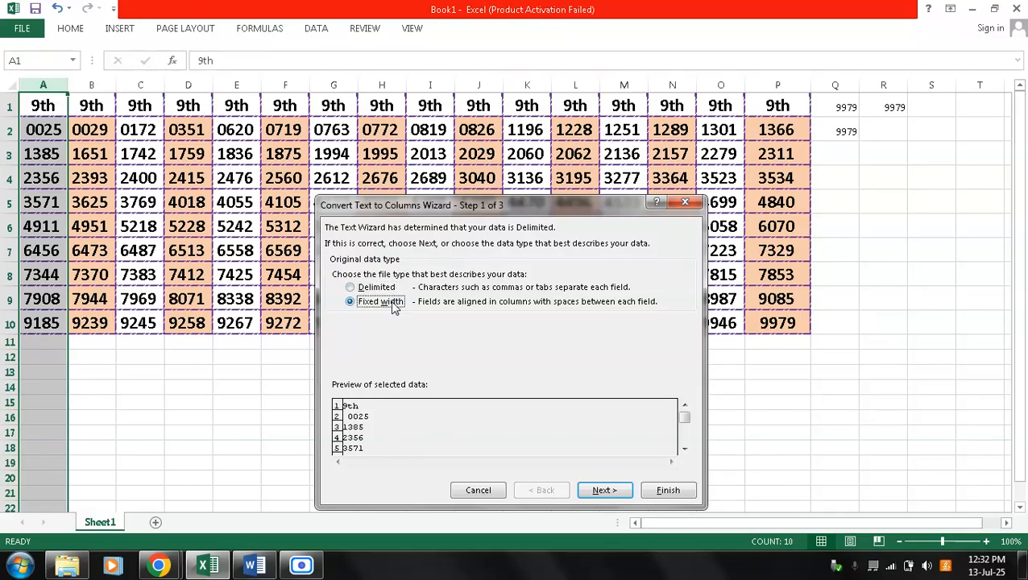
pyautogui.click(597, 492)
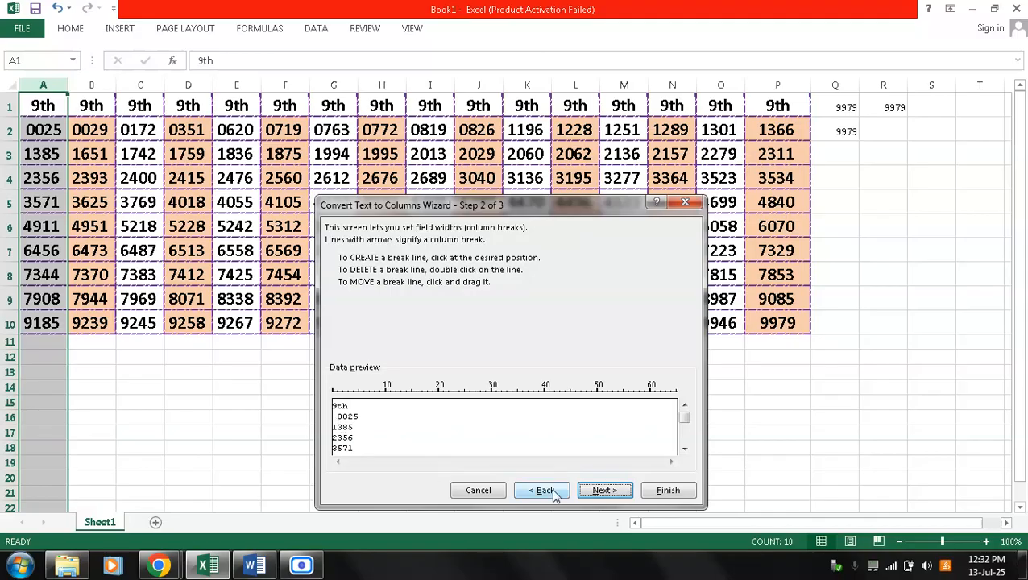
pyautogui.click(603, 491)
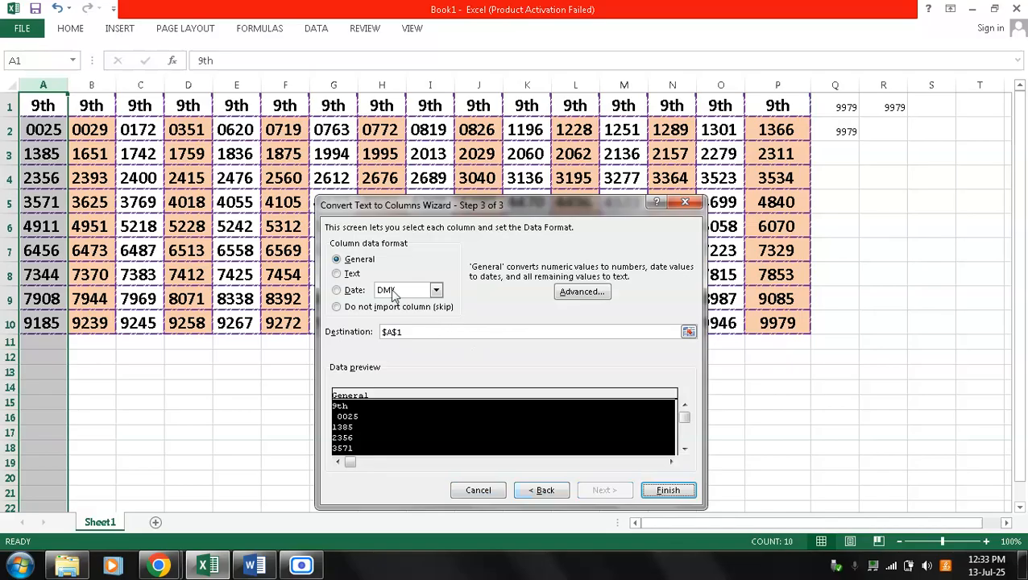
pyautogui.click(359, 275)
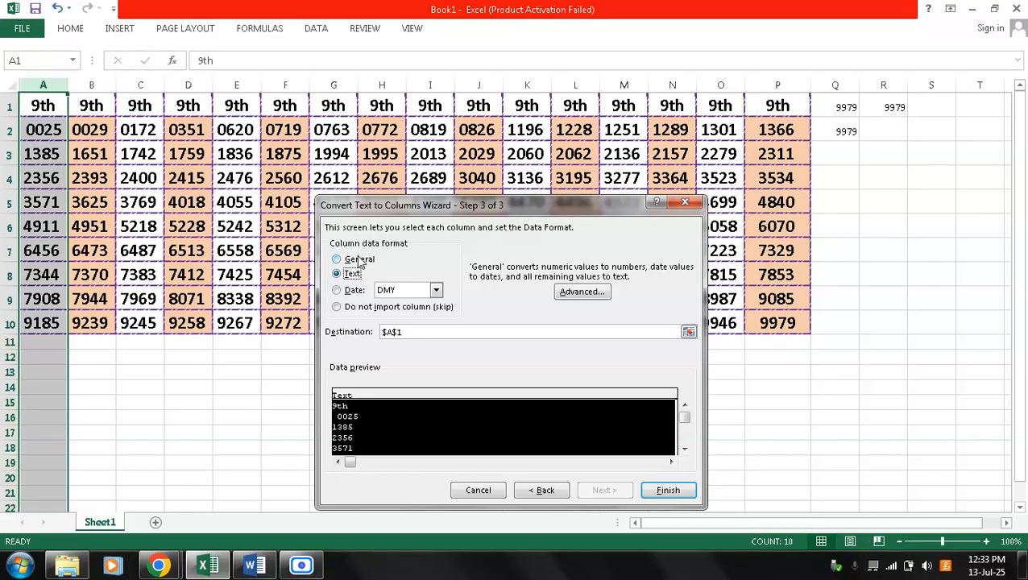
pyautogui.click(360, 259)
pyautogui.click(575, 295)
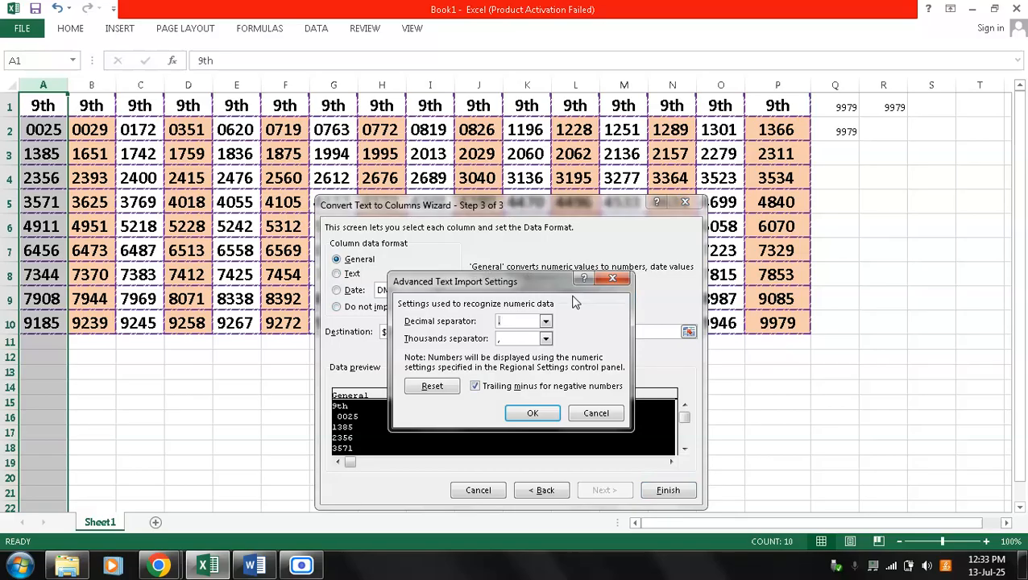
pyautogui.click(577, 414)
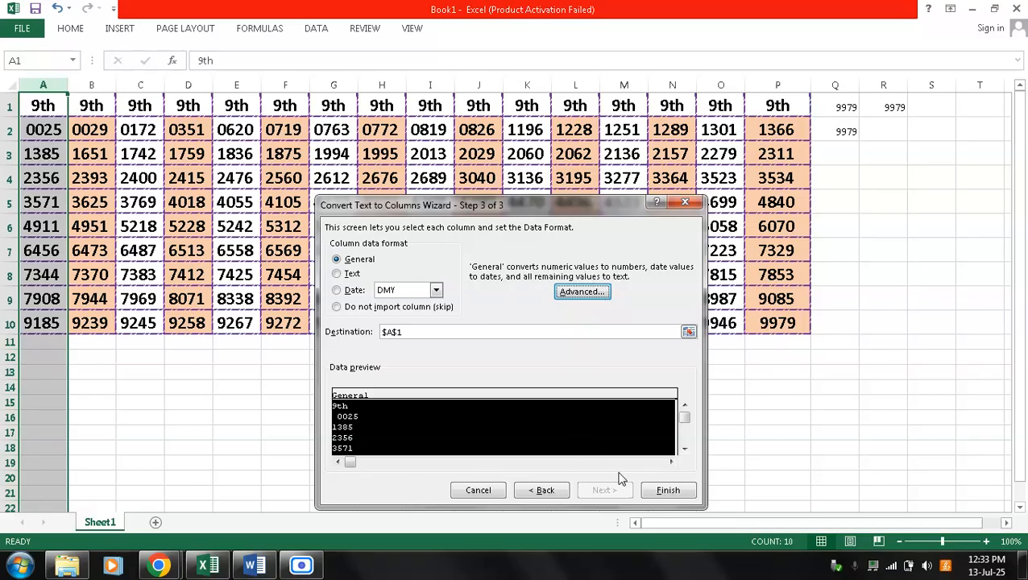
pyautogui.click(664, 491)
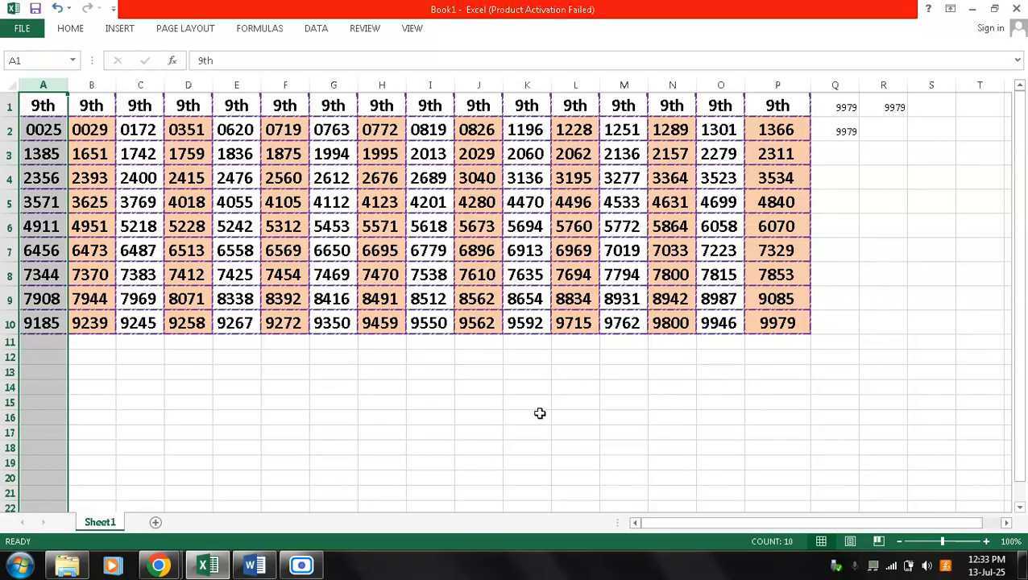
pyautogui.click(436, 373)
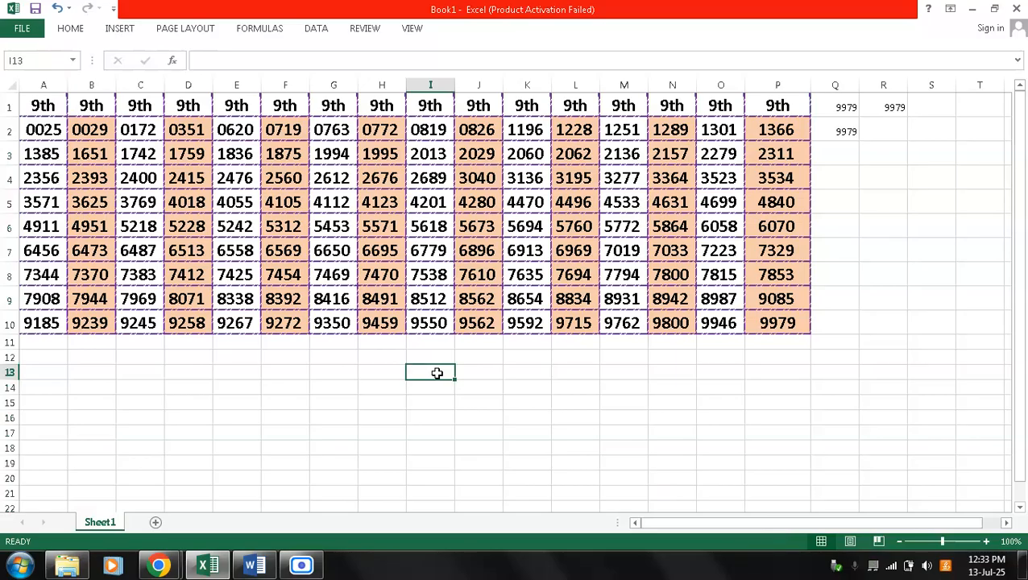
# Step: Inspect the contents of cells A2 and A3, opening A3 for editing and committing it without changes
pyautogui.click(38, 126)
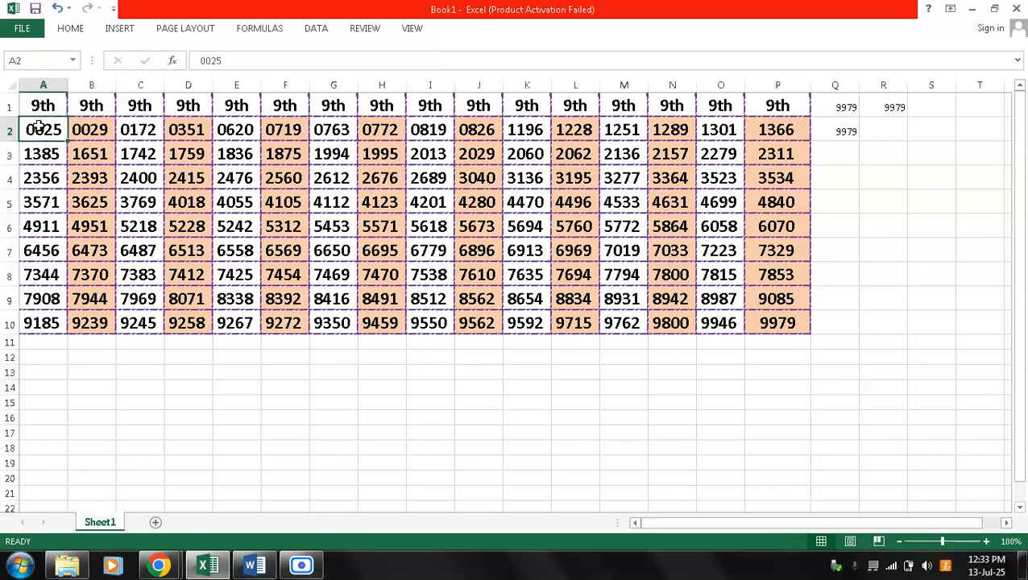
pyautogui.press('Down')
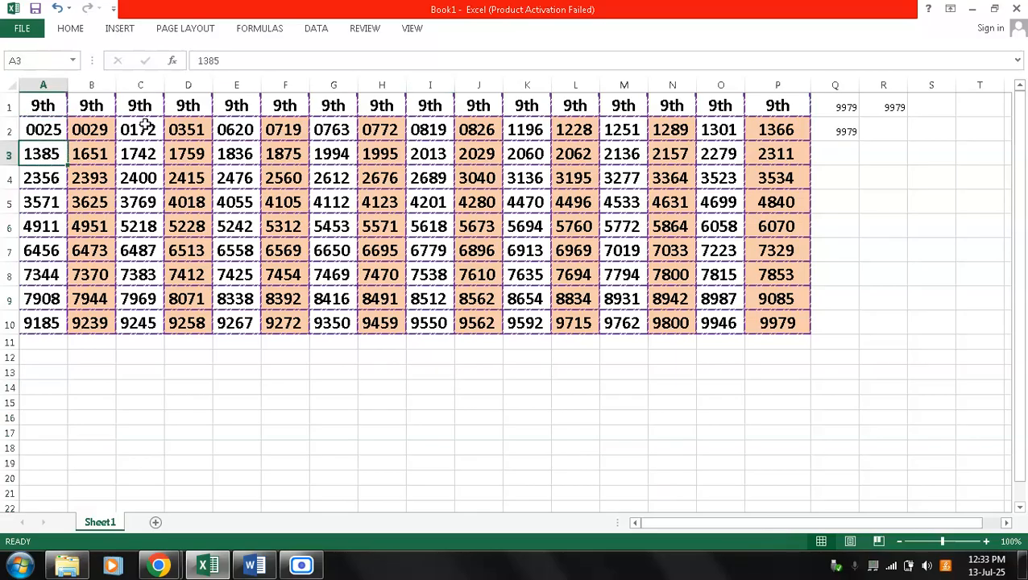
pyautogui.press('F2')
pyautogui.press('Return')
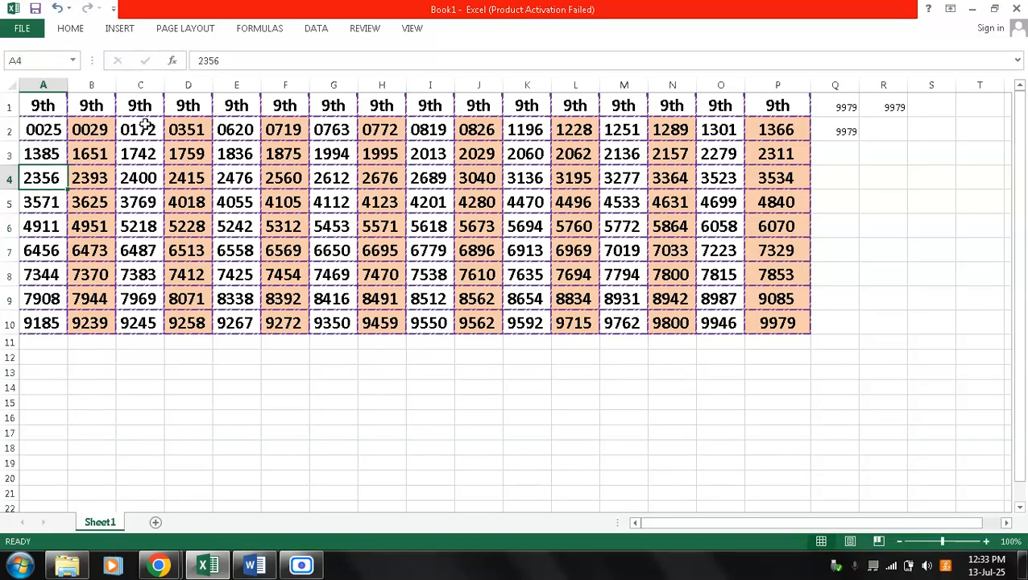
# Step: Start Text to Columns on column A with Fixed width and place a column break after the fourth character
pyautogui.click(43, 84)
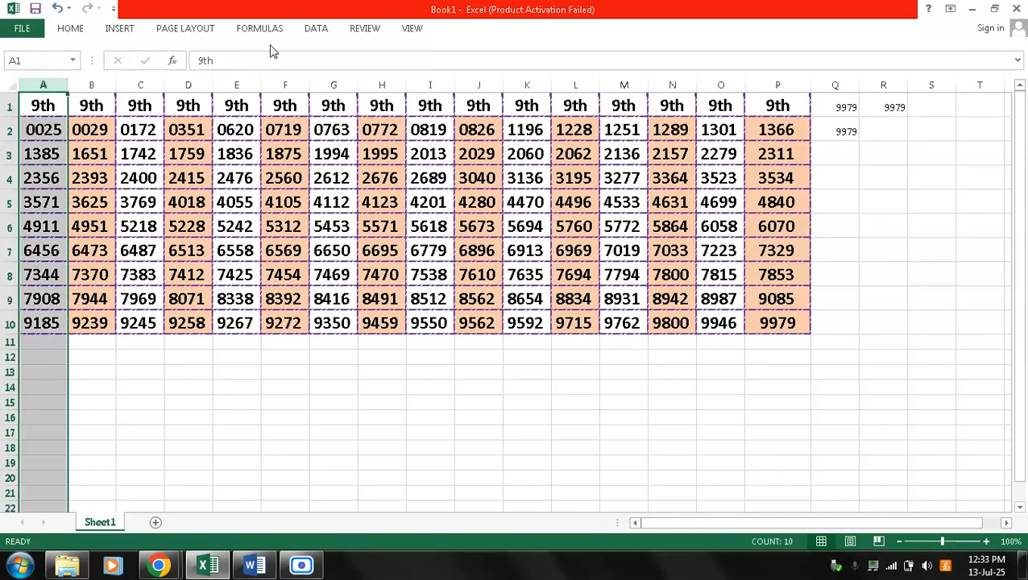
pyautogui.click(310, 32)
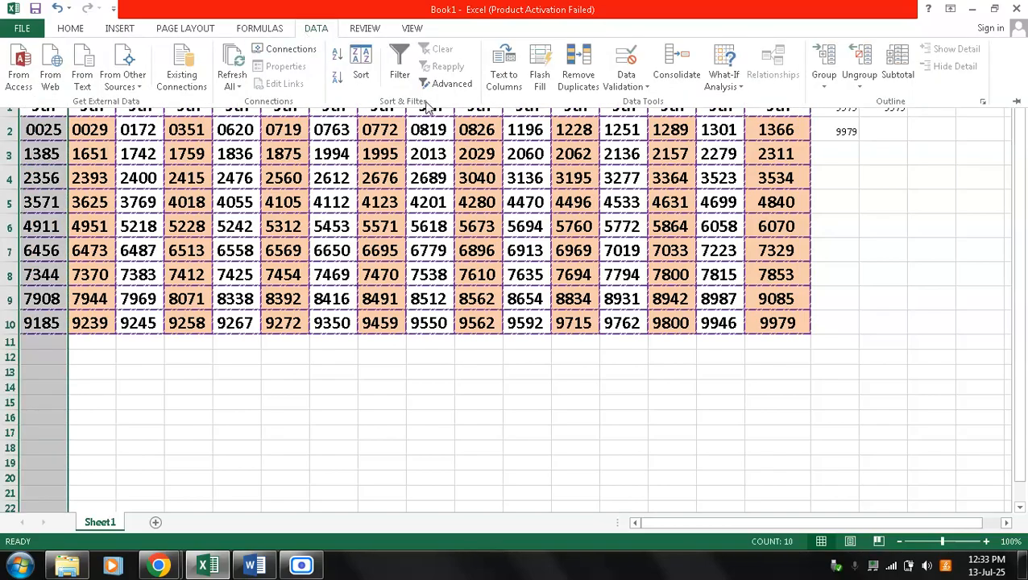
pyautogui.click(506, 80)
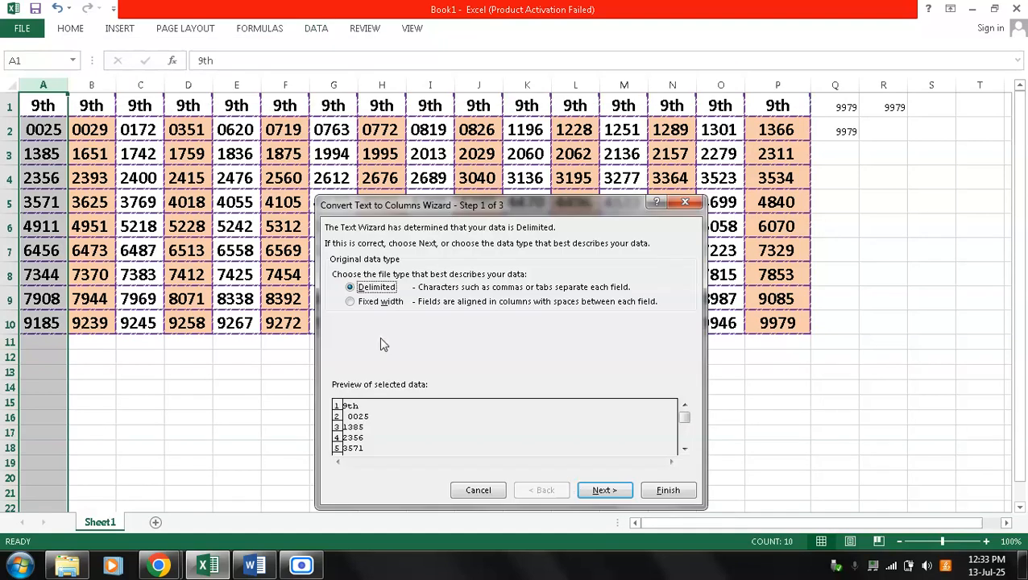
pyautogui.click(376, 302)
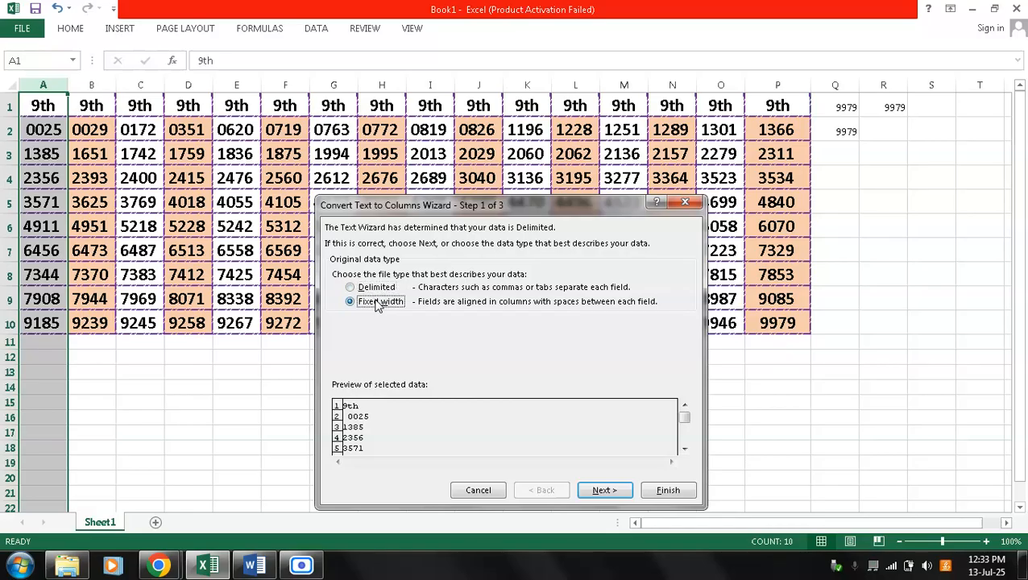
pyautogui.click(597, 490)
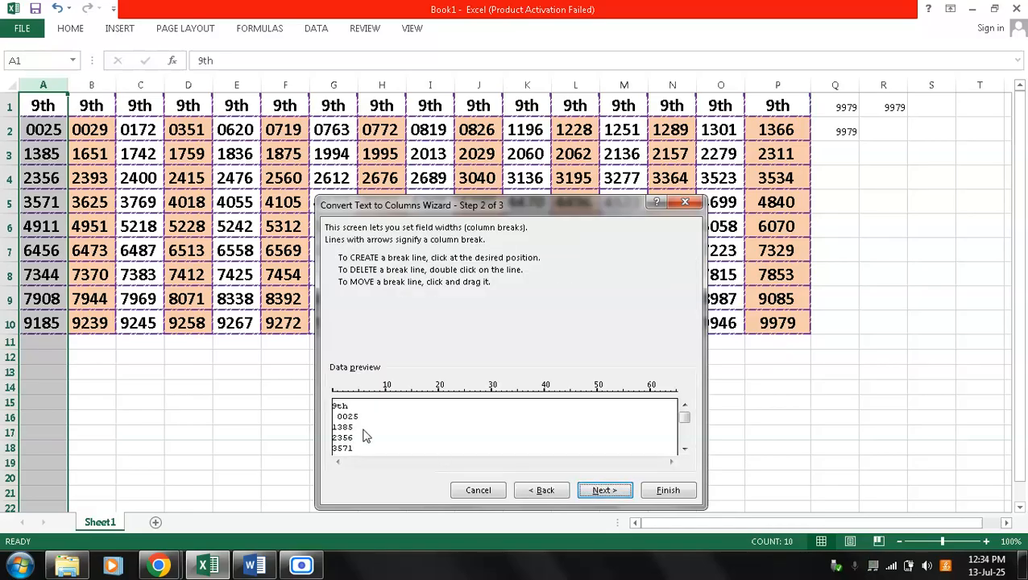
pyautogui.click(358, 400)
pyautogui.moveTo(360, 395); pyautogui.dragTo(360, 395)
pyautogui.moveTo(360, 405); pyautogui.dragTo(353, 406)
# Step: Check the break against all preview rows, try the conversion in General format replacing existing data, and undo it
pyautogui.click(685, 450)
pyautogui.click(684, 450)
pyautogui.click(685, 450)
pyautogui.click(684, 449)
pyautogui.click(685, 450)
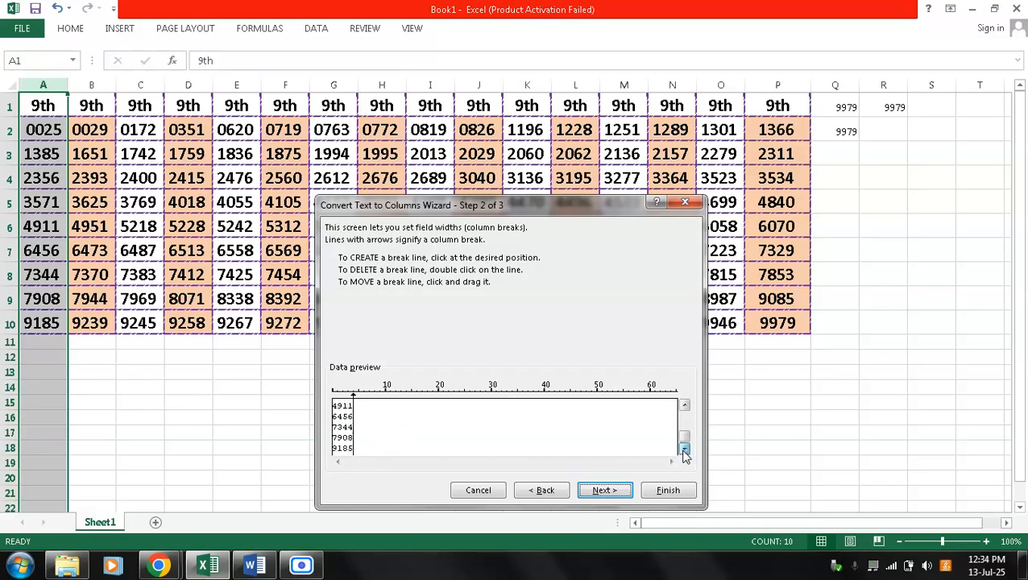
pyautogui.click(686, 420)
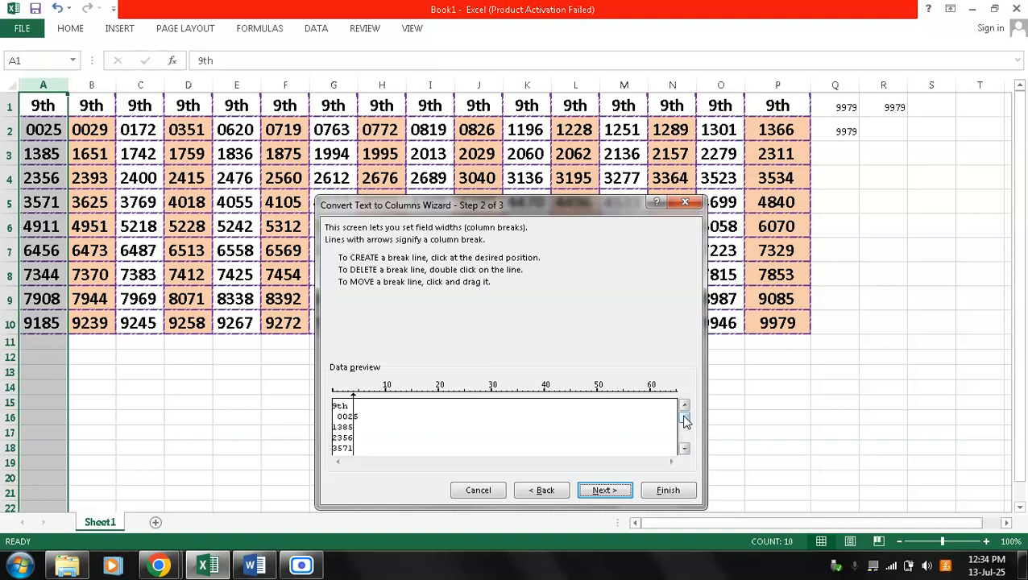
pyautogui.click(611, 490)
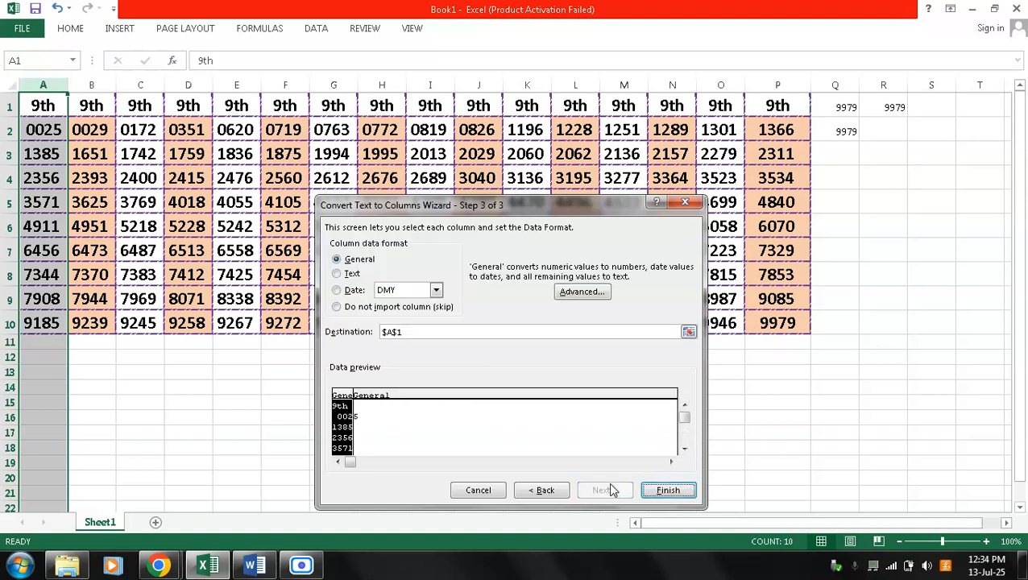
pyautogui.click(663, 490)
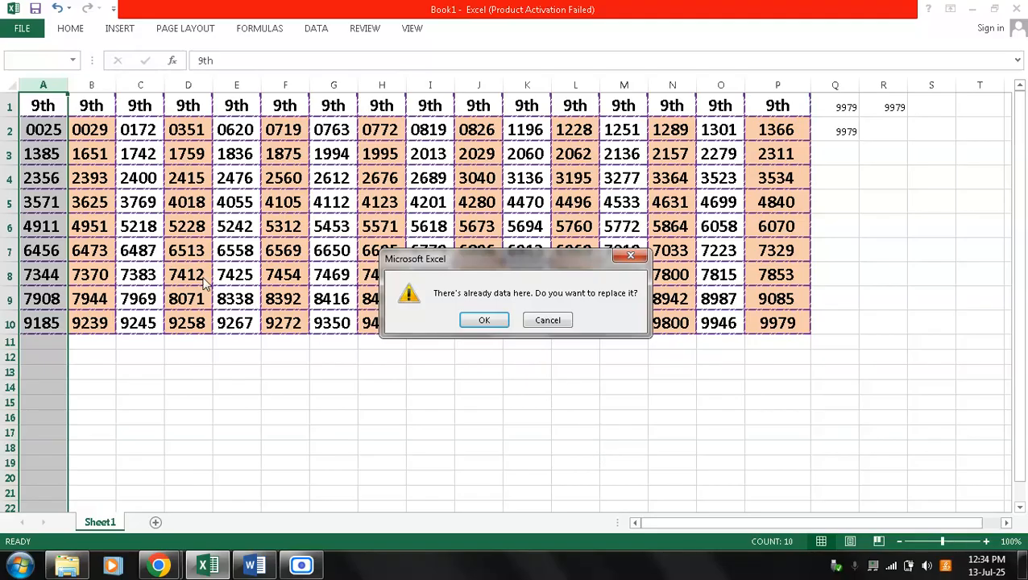
pyautogui.click(484, 321)
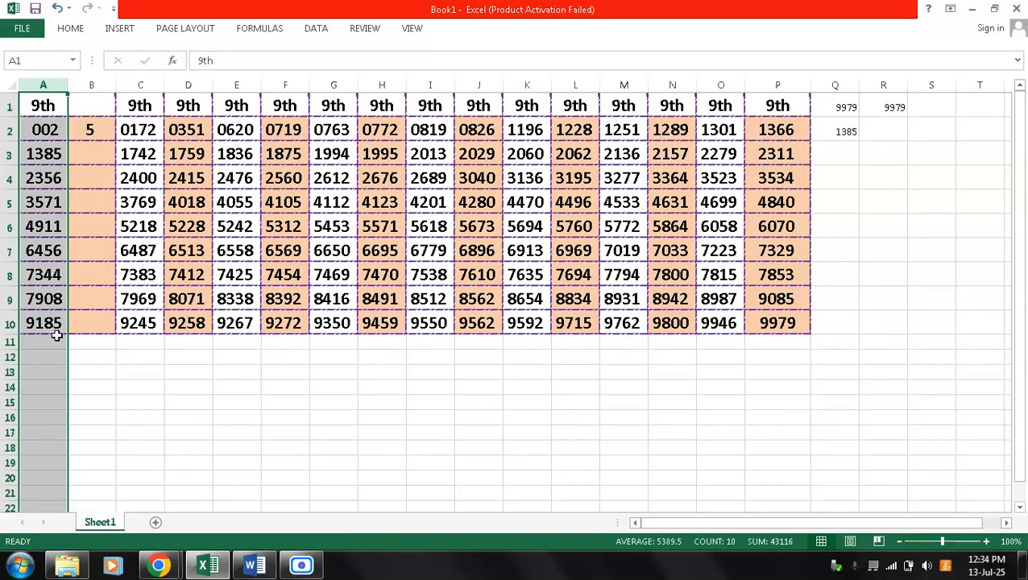
pyautogui.hotkey('ctrl', 'z')
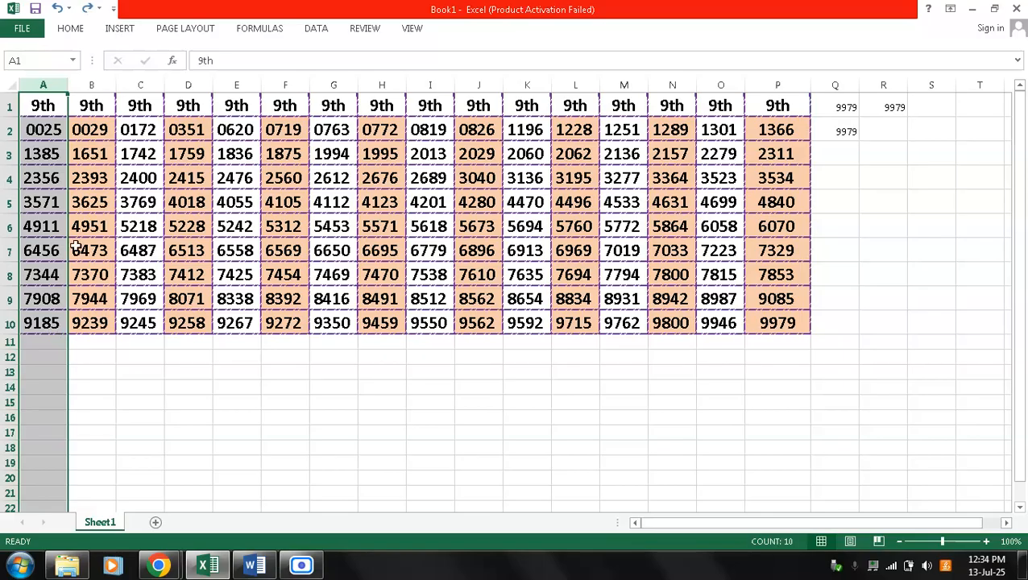
# Step: Remove the leading space before 0025 in cell A2
pyautogui.click(46, 131)
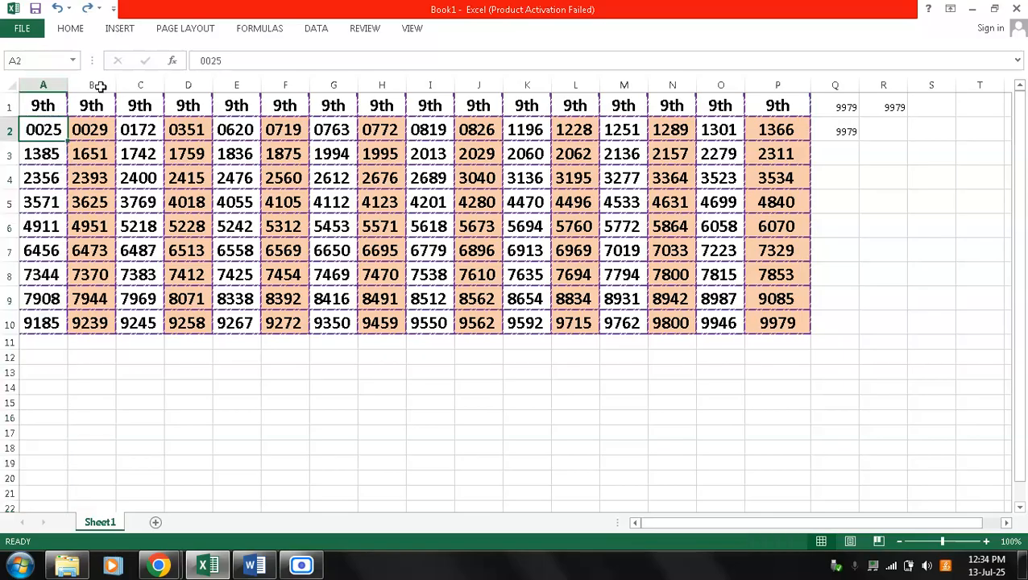
pyautogui.click(203, 61)
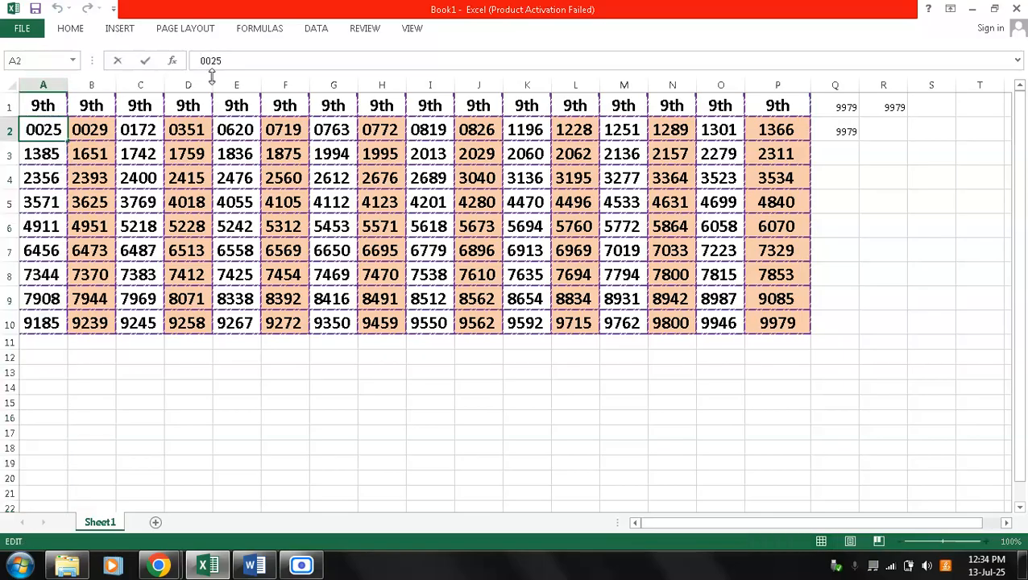
pyautogui.press('Return')
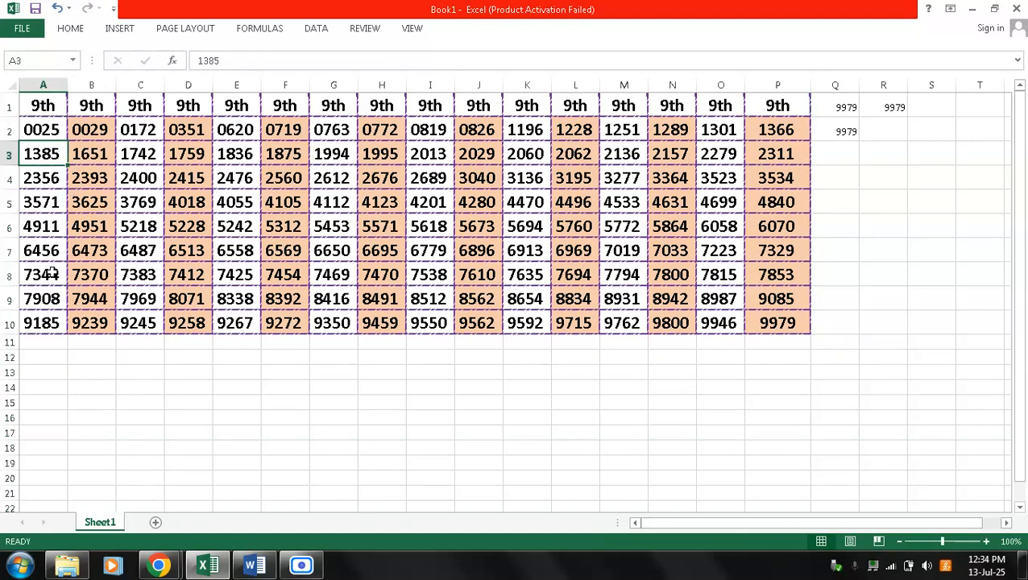
# Step: Insert an empty column between column A and column B
pyautogui.click(92, 85)
pyautogui.rightClick(88, 84)
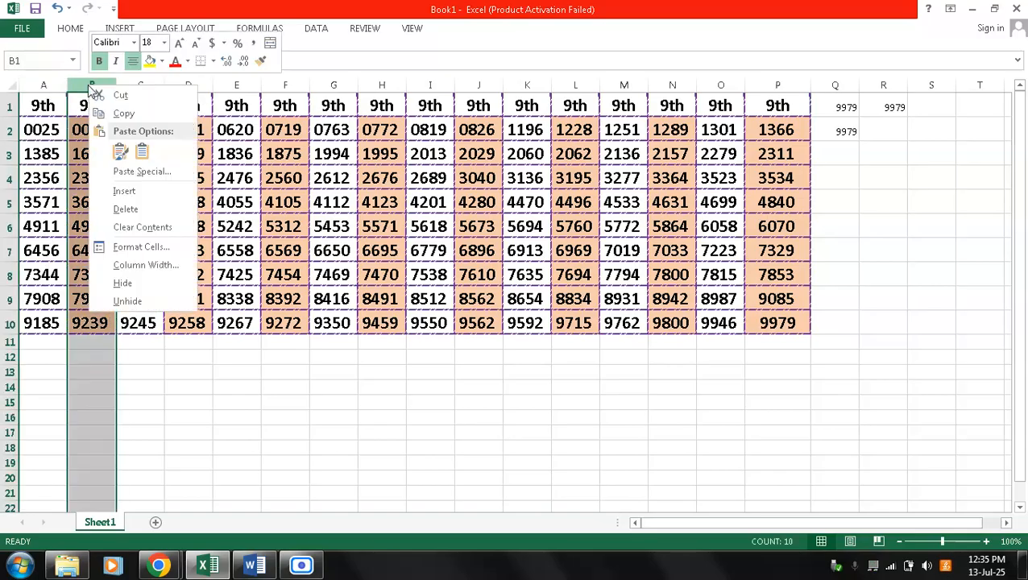
pyautogui.click(123, 185)
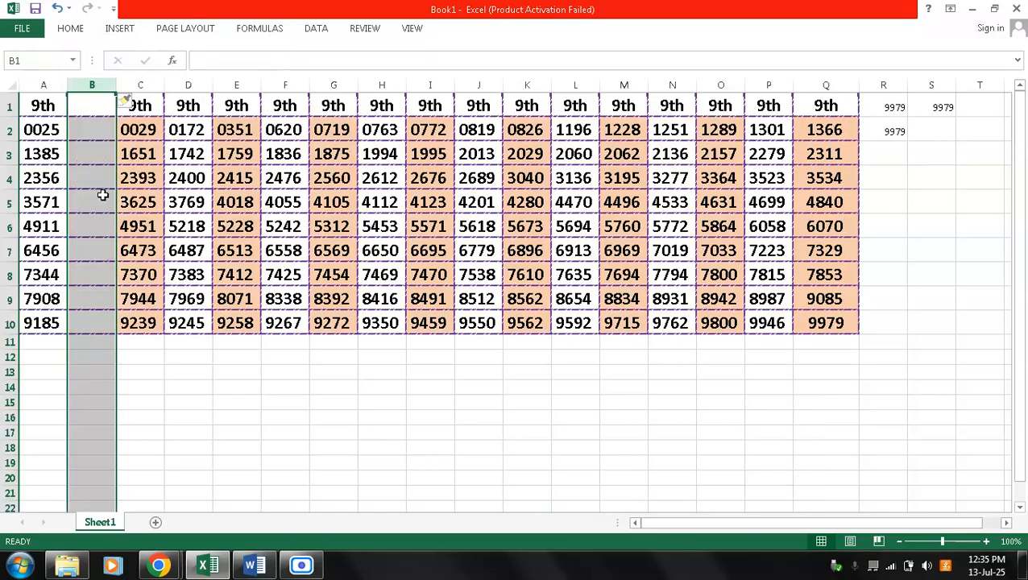
pyautogui.click(100, 197)
pyautogui.click(46, 80)
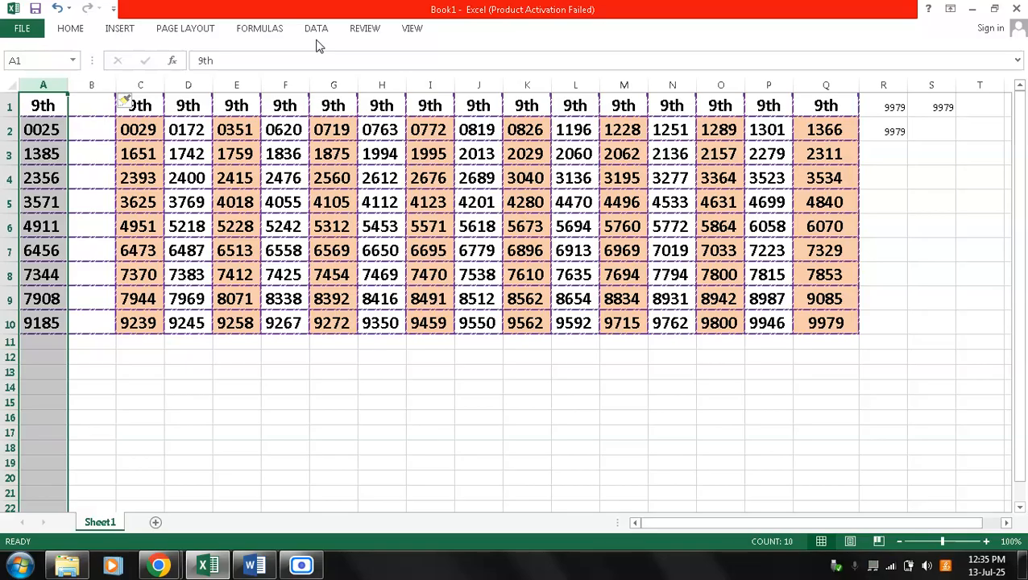
pyautogui.click(83, 197)
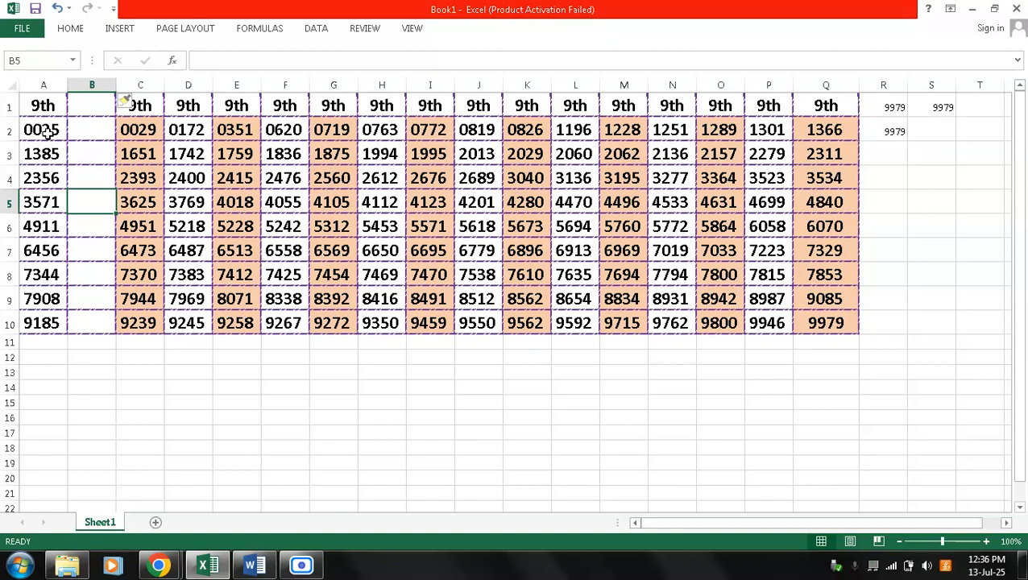
# Step: Convert column A with Text to Columns, using Fixed width, a break after the fourth character and General format, replacing the existing data
pyautogui.click(46, 81)
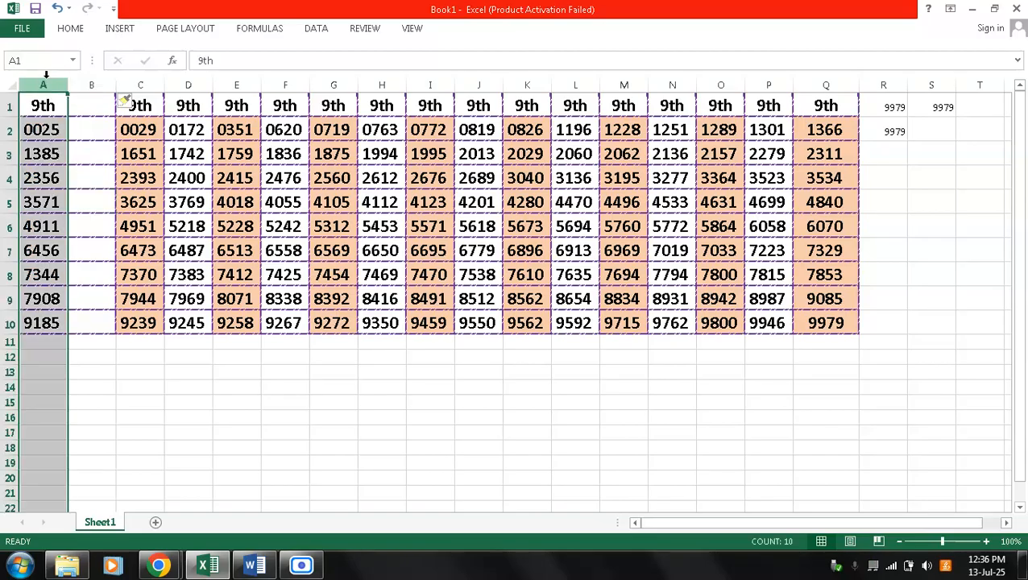
pyautogui.click(314, 29)
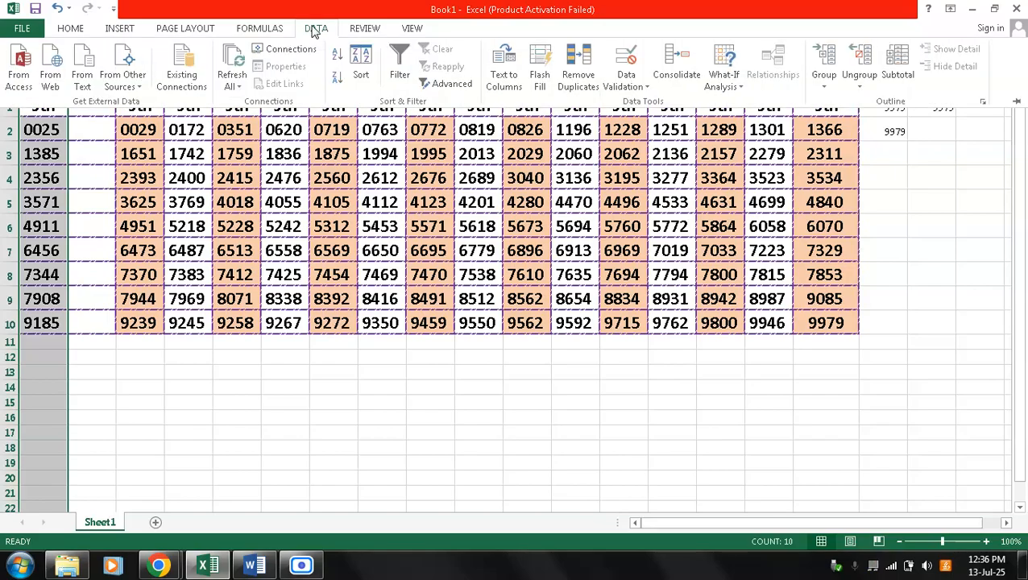
pyautogui.click(507, 74)
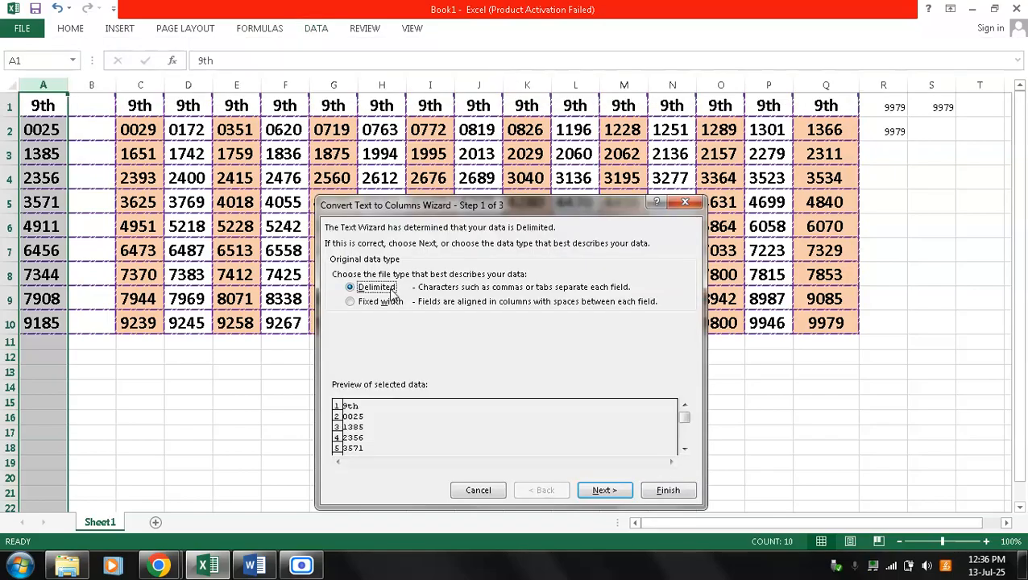
pyautogui.click(392, 303)
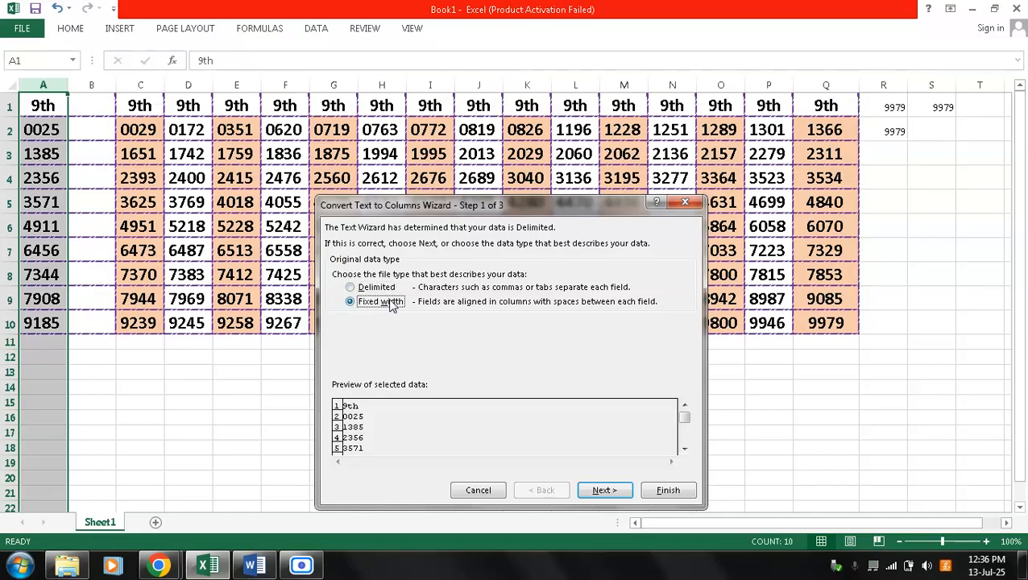
pyautogui.click(604, 491)
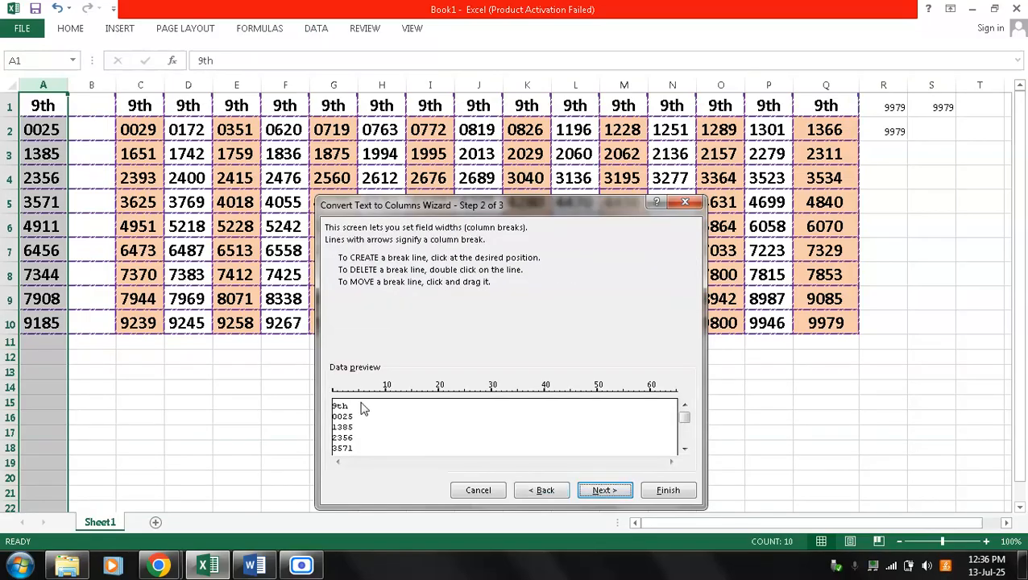
pyautogui.click(353, 393)
pyautogui.click(604, 490)
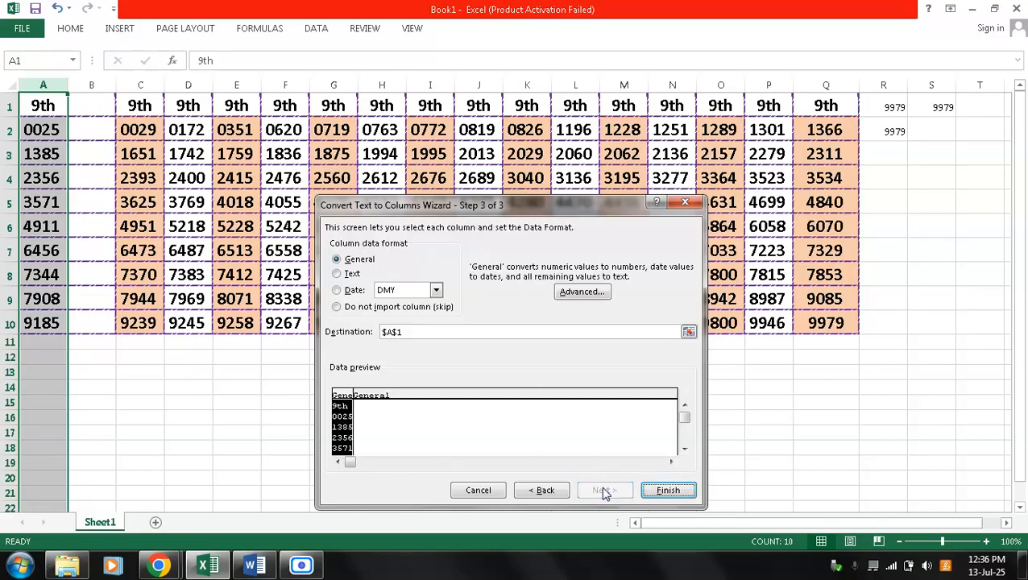
pyautogui.click(668, 490)
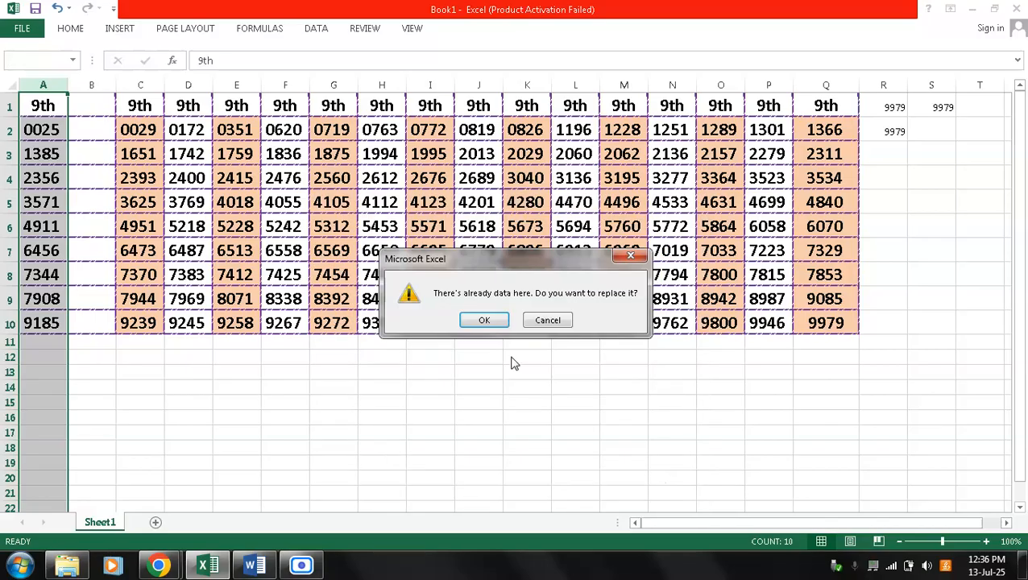
pyautogui.click(484, 320)
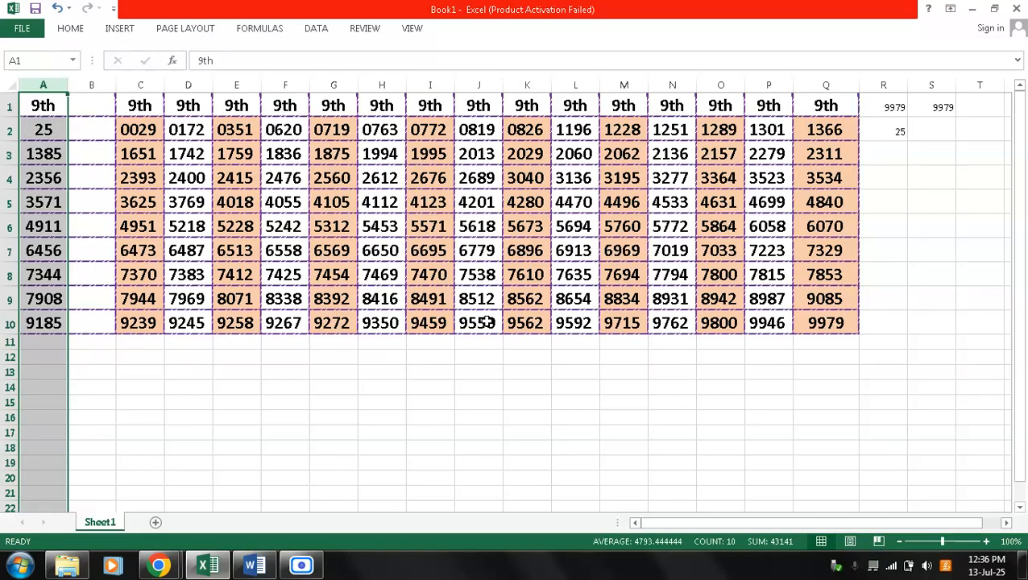
# Step: Inspect the converted contents of cells A2 and A4, opening A4 for editing and cancelling without changes
pyautogui.click(138, 307)
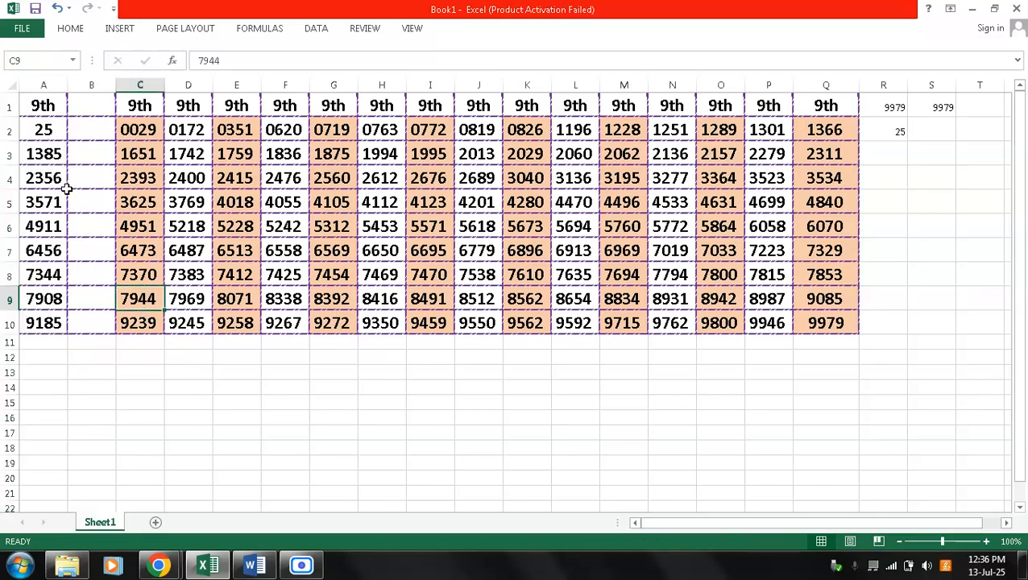
pyautogui.click(47, 127)
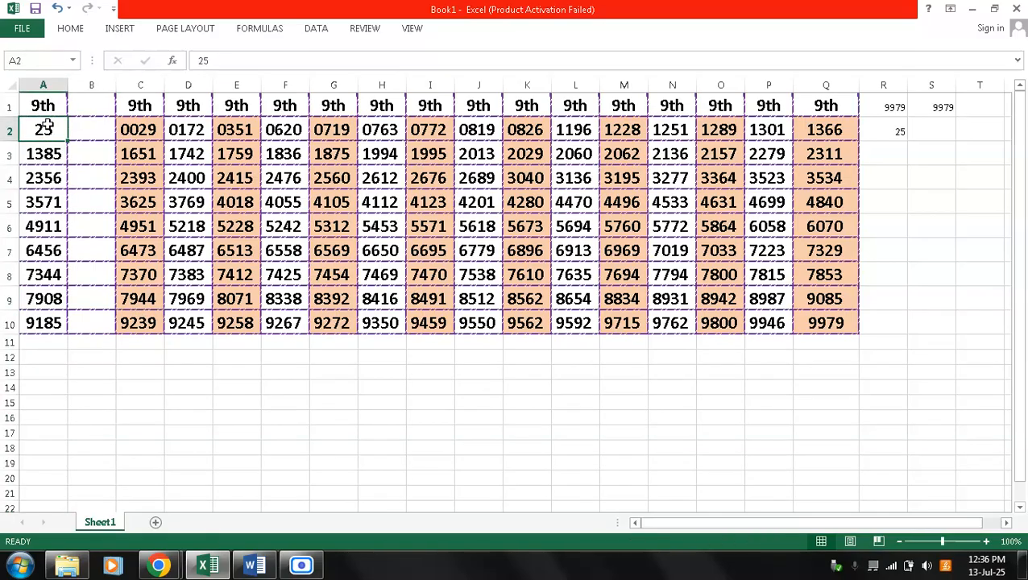
pyautogui.click(62, 178)
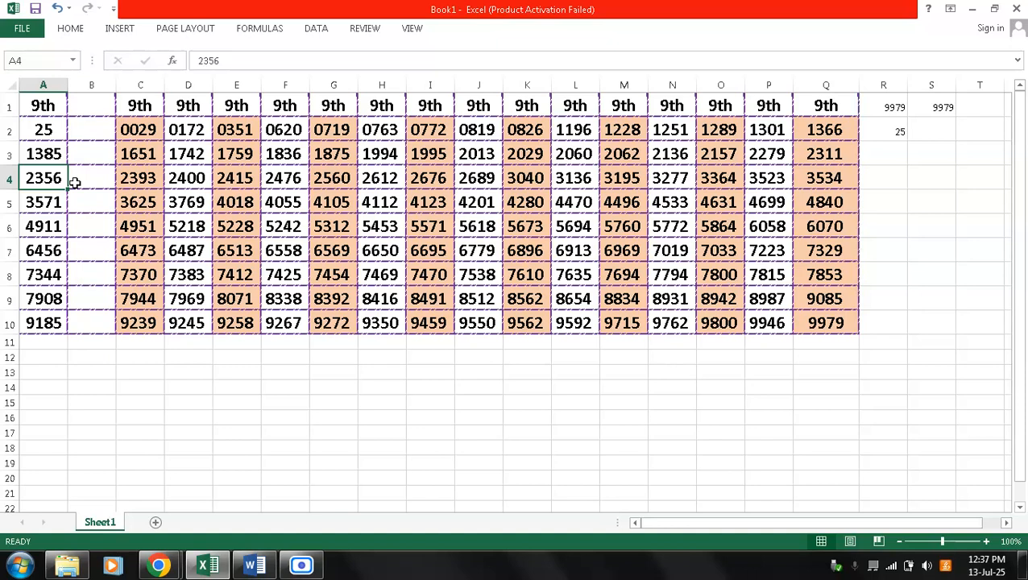
pyautogui.click(285, 58)
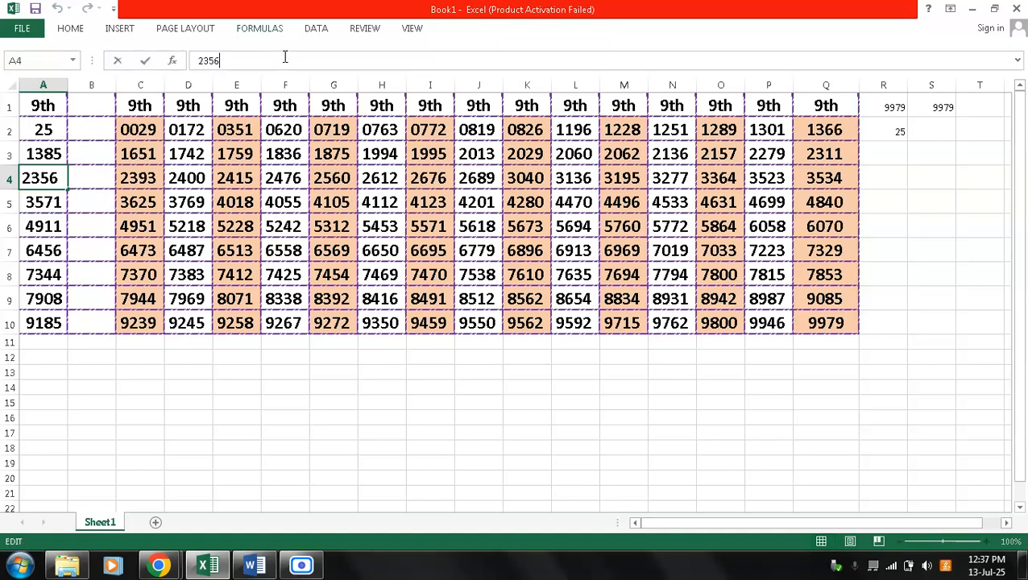
pyautogui.press('Escape')
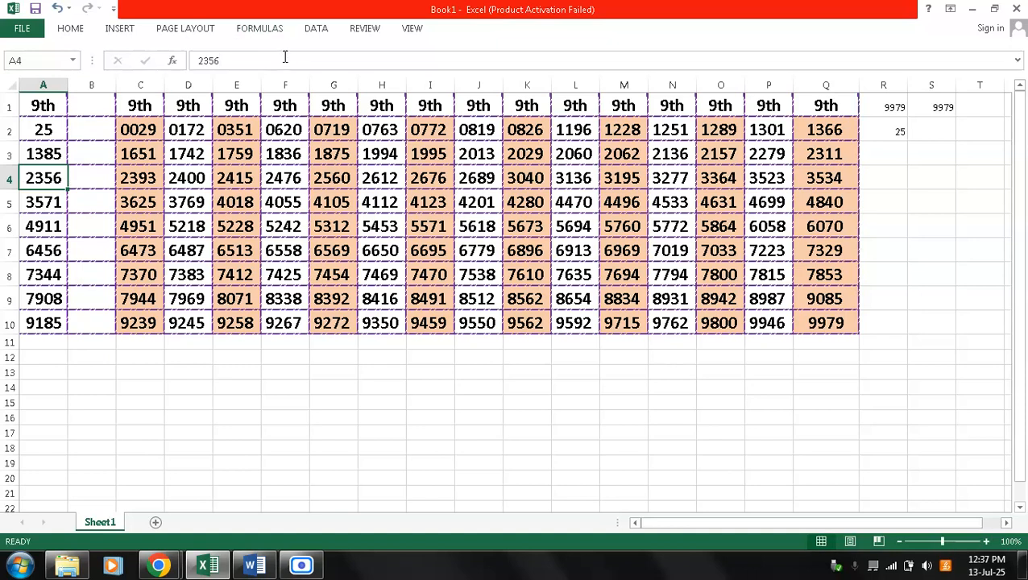
# Step: Delete the empty helper column B and check the MIN formula in cell Q2
pyautogui.click(92, 81)
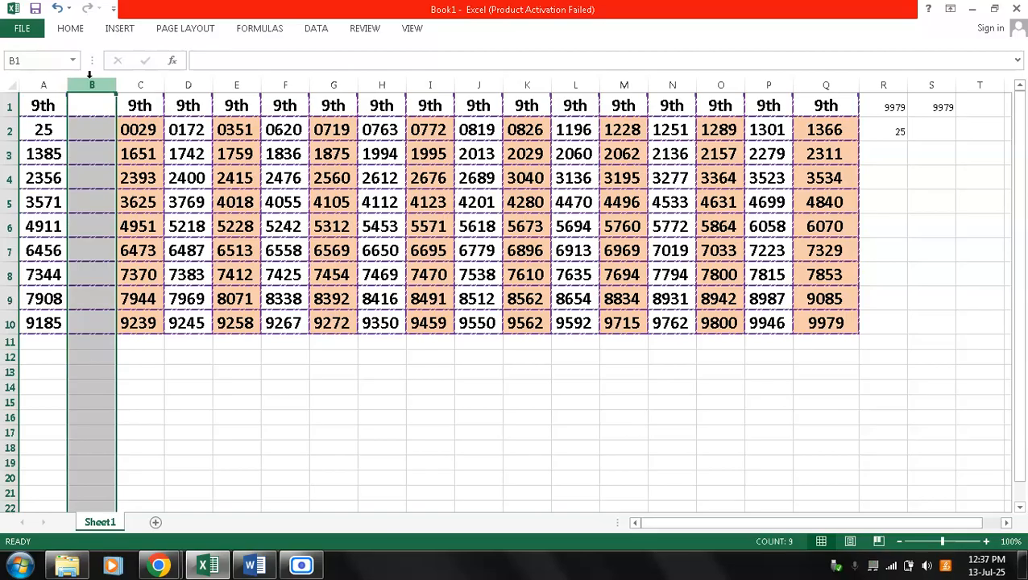
pyautogui.hotkey('ctrl', '-')
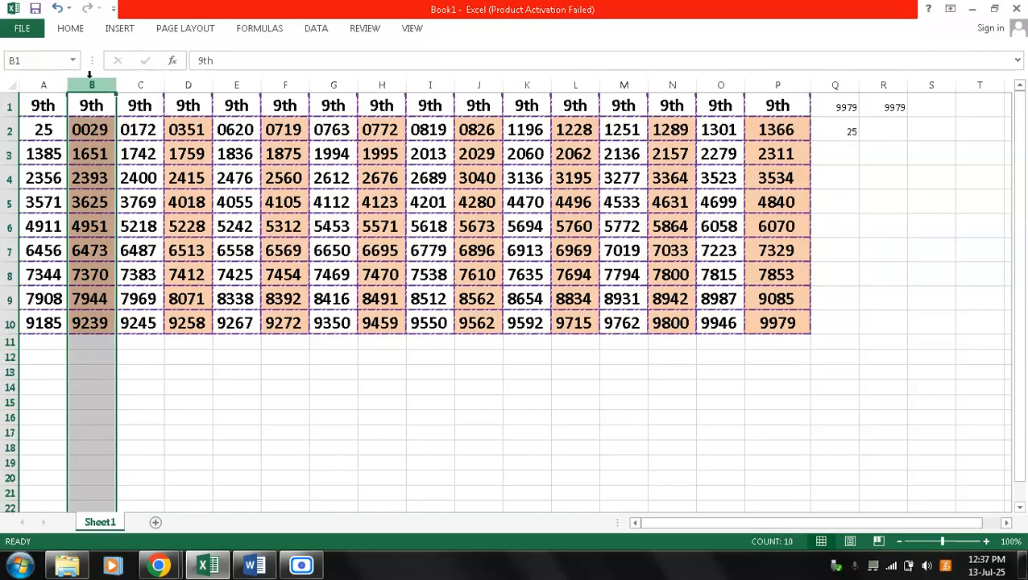
pyautogui.click(87, 173)
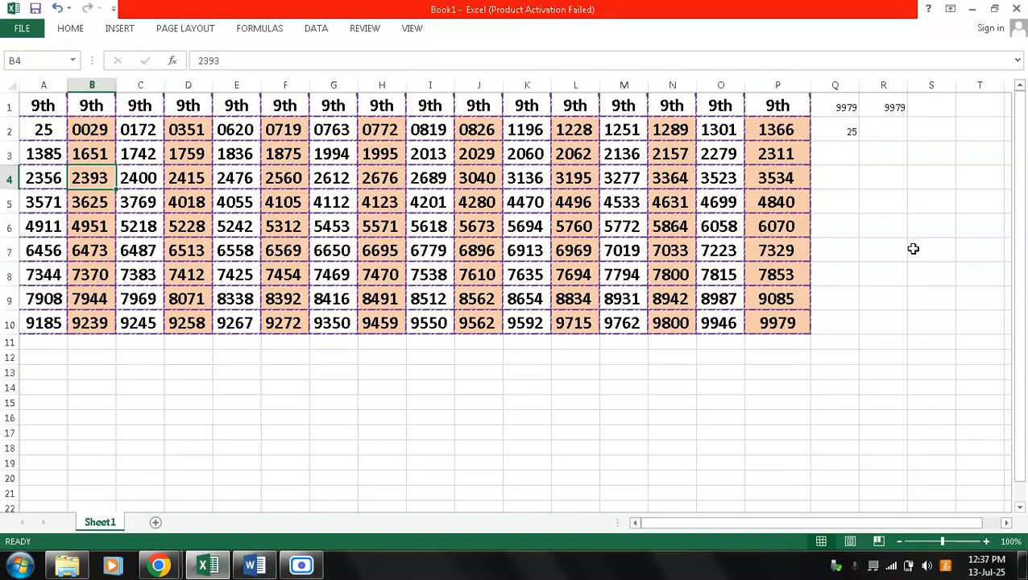
pyautogui.click(836, 134)
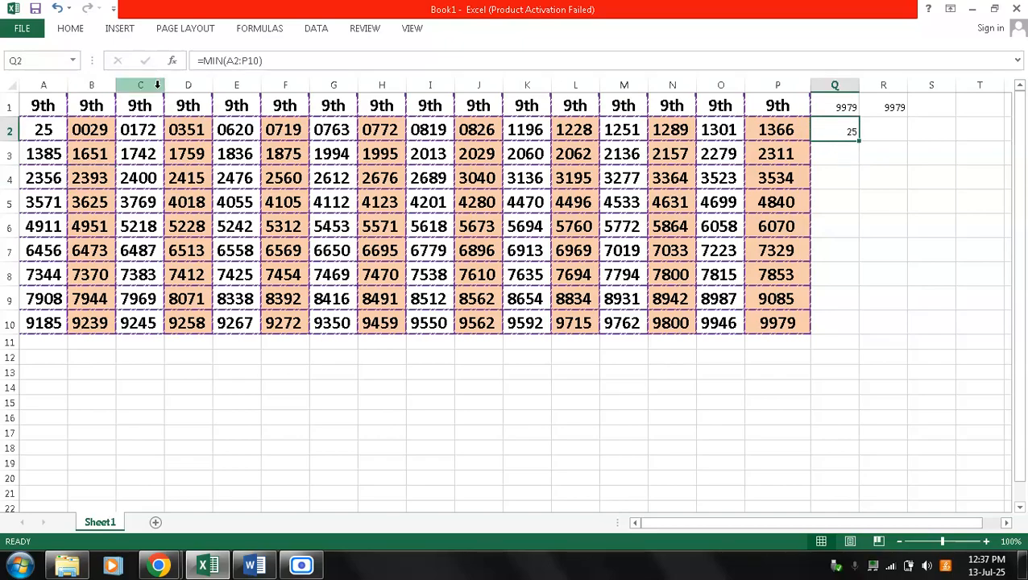
# Step: Insert an empty column between column B and column C
pyautogui.click(149, 85)
pyautogui.rightClick(150, 87)
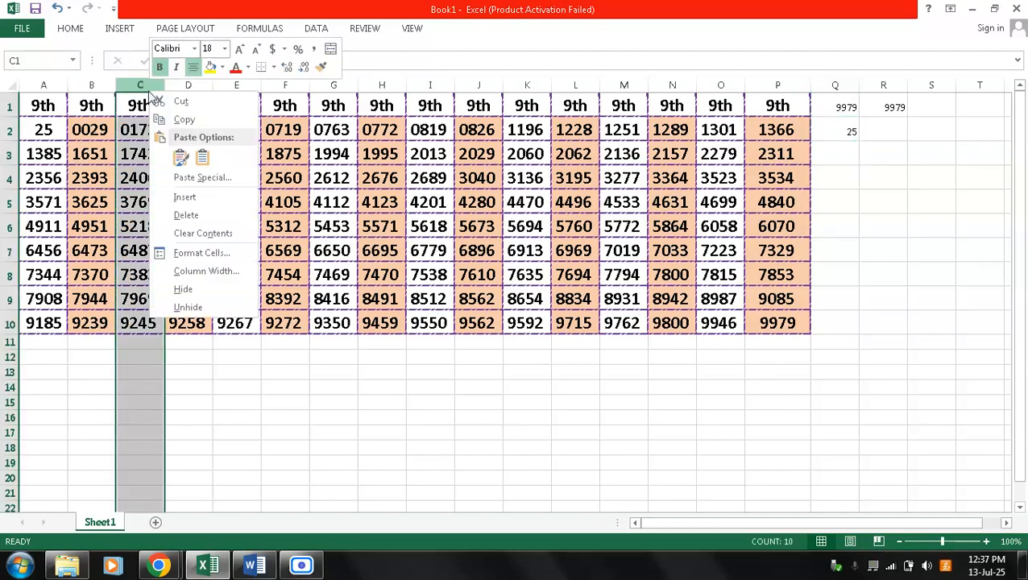
pyautogui.click(202, 198)
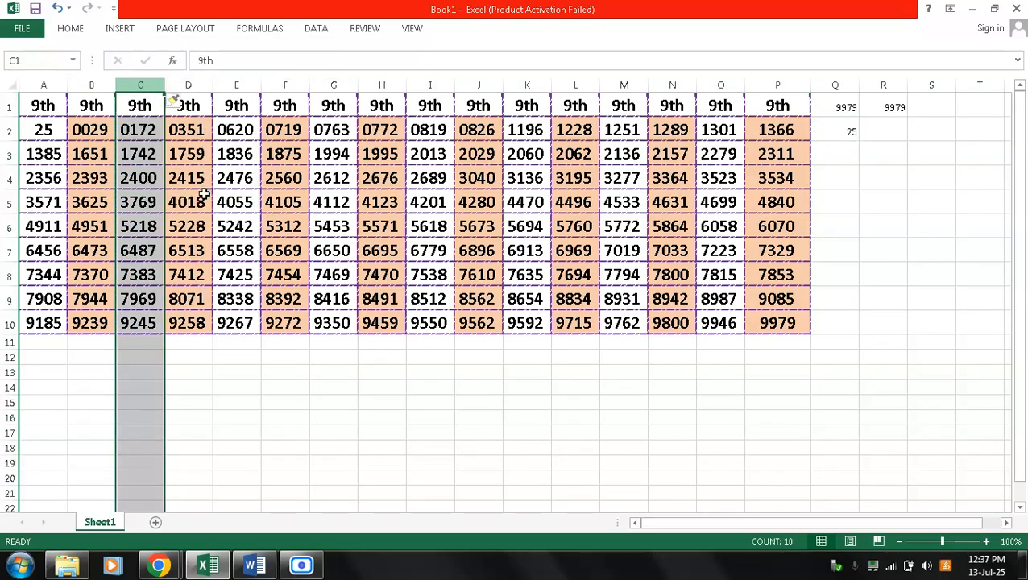
# Step: Convert column B with Text to Columns, using Fixed width and a break after the fourth character, replacing the existing data
pyautogui.click(90, 85)
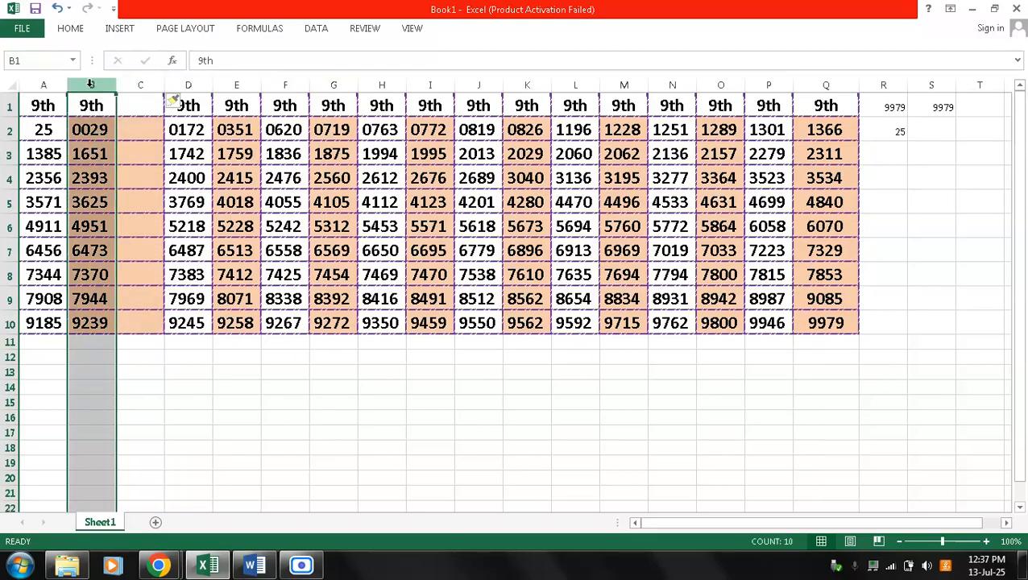
pyautogui.click(318, 31)
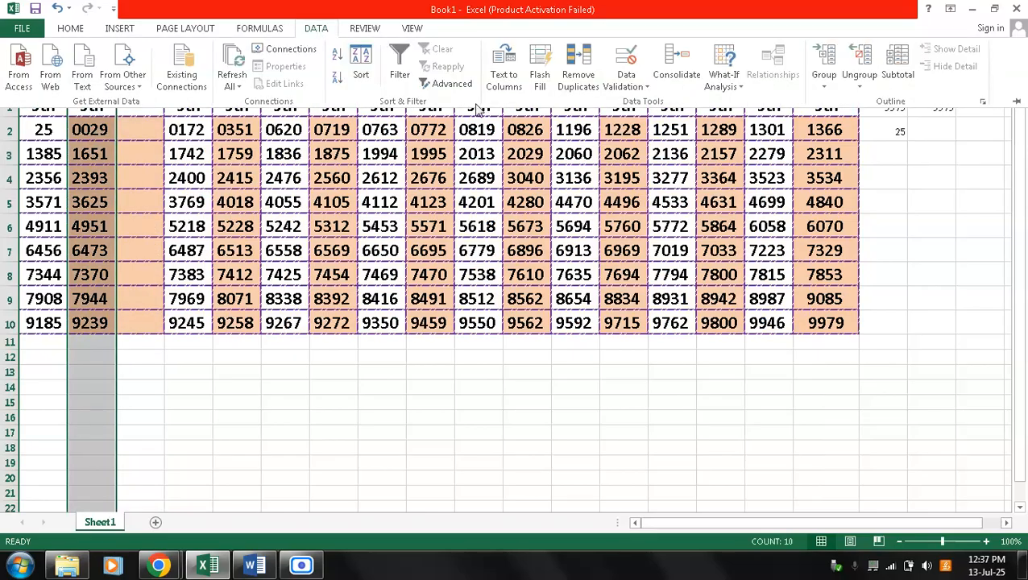
pyautogui.click(512, 85)
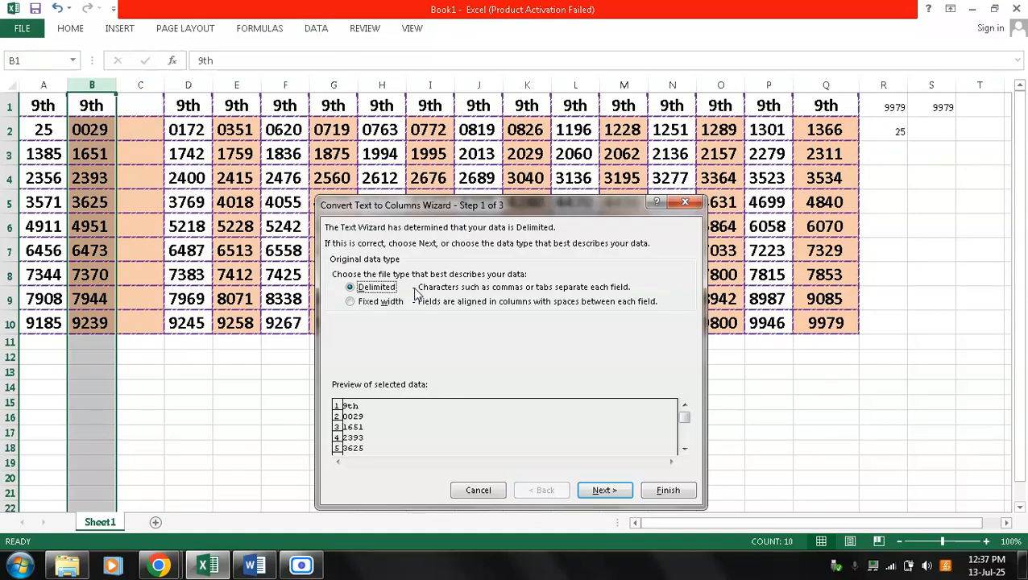
pyautogui.click(354, 301)
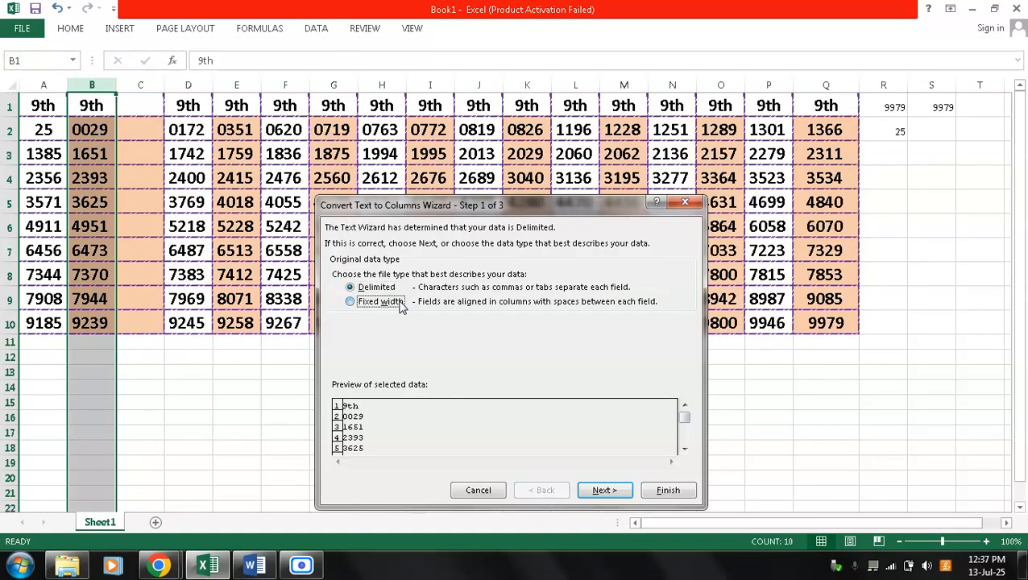
pyautogui.click(598, 490)
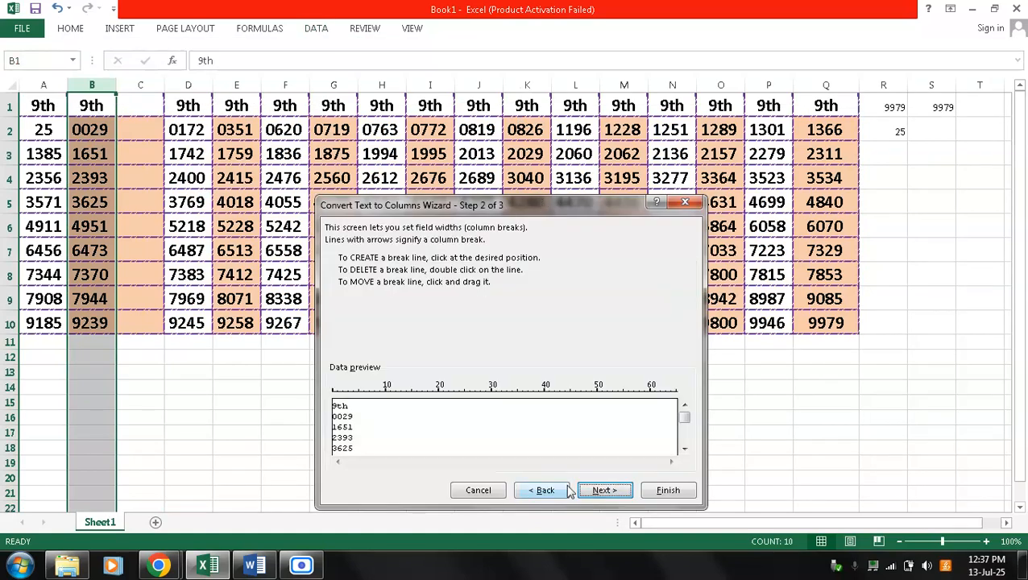
pyautogui.click(353, 395)
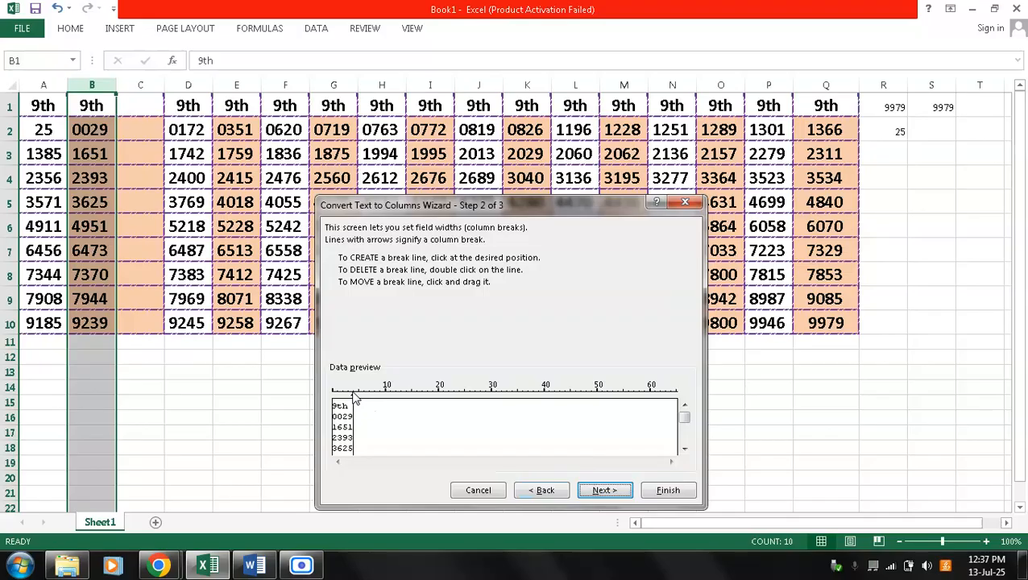
pyautogui.click(606, 492)
pyautogui.click(667, 491)
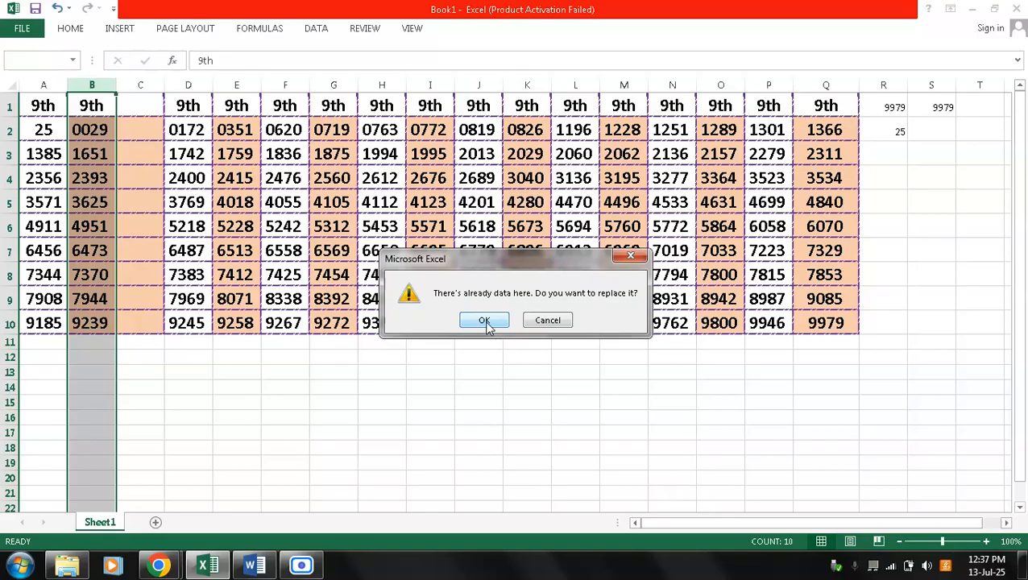
pyautogui.click(486, 324)
pyautogui.click(161, 249)
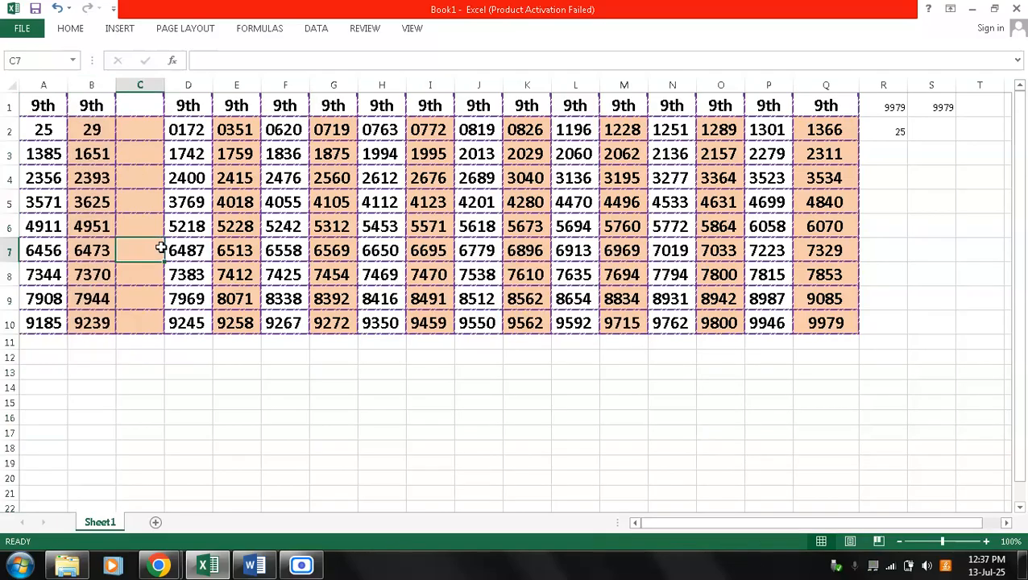
# Step: Inspect the converted contents of cell B6 in edit mode, checking for extra characters and cancelling without changes
pyautogui.doubleClick(95, 228)
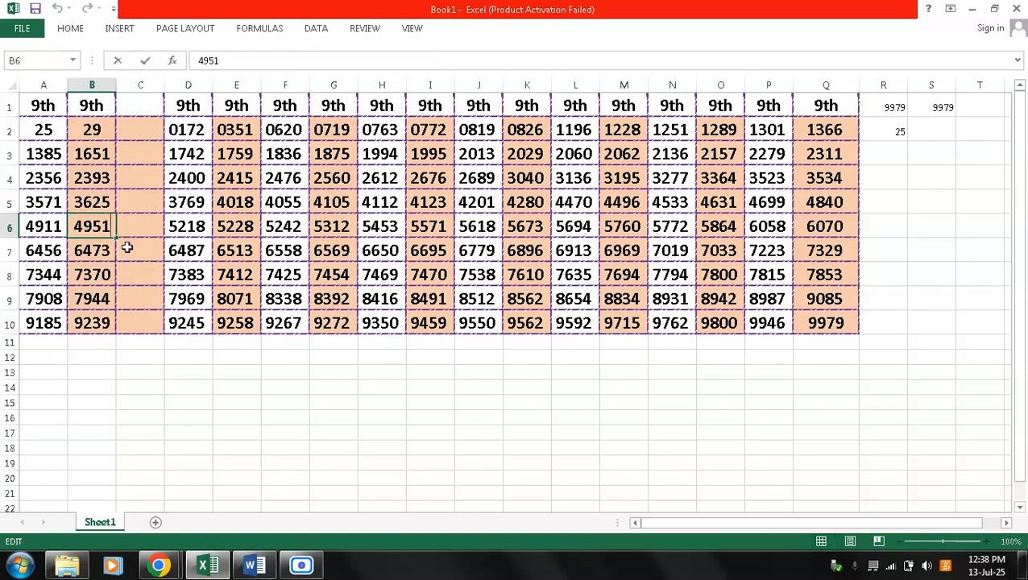
pyautogui.press('Escape')
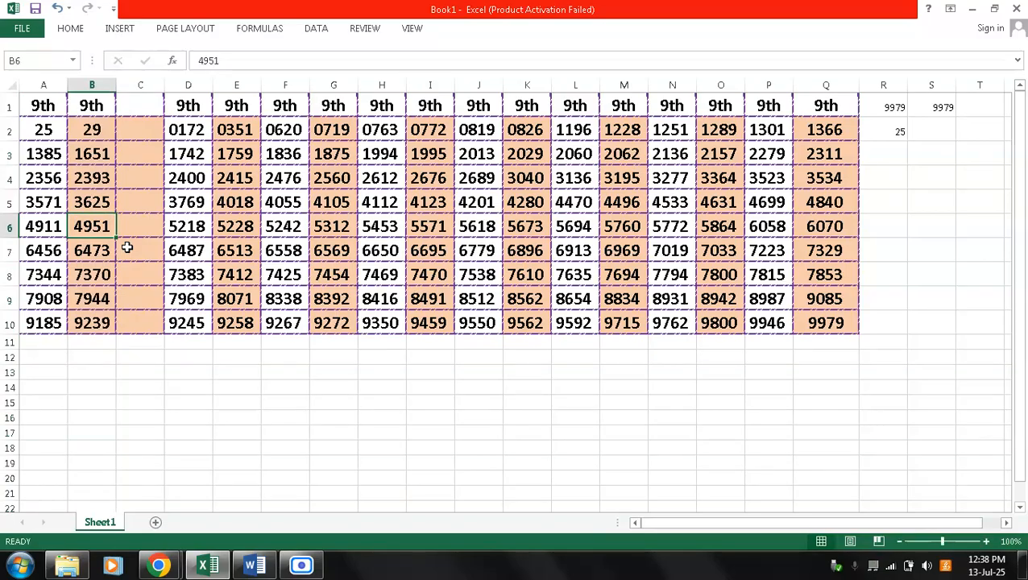
pyautogui.press('F2')
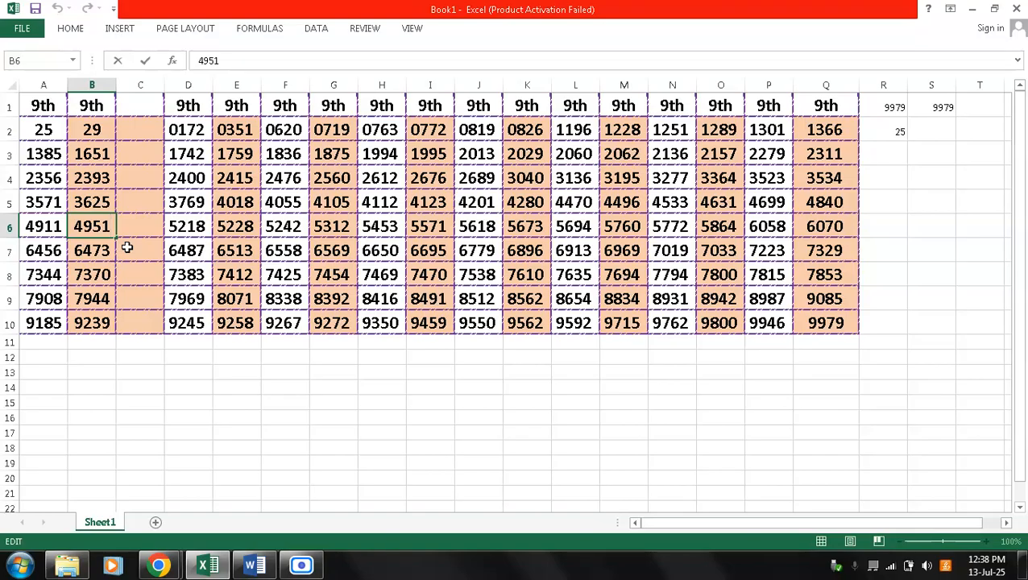
pyautogui.press('Left')
pyautogui.press('Left')
pyautogui.press('Right')
pyautogui.press('Right')
pyautogui.press('Right')
pyautogui.press('Right')
pyautogui.press('Escape')
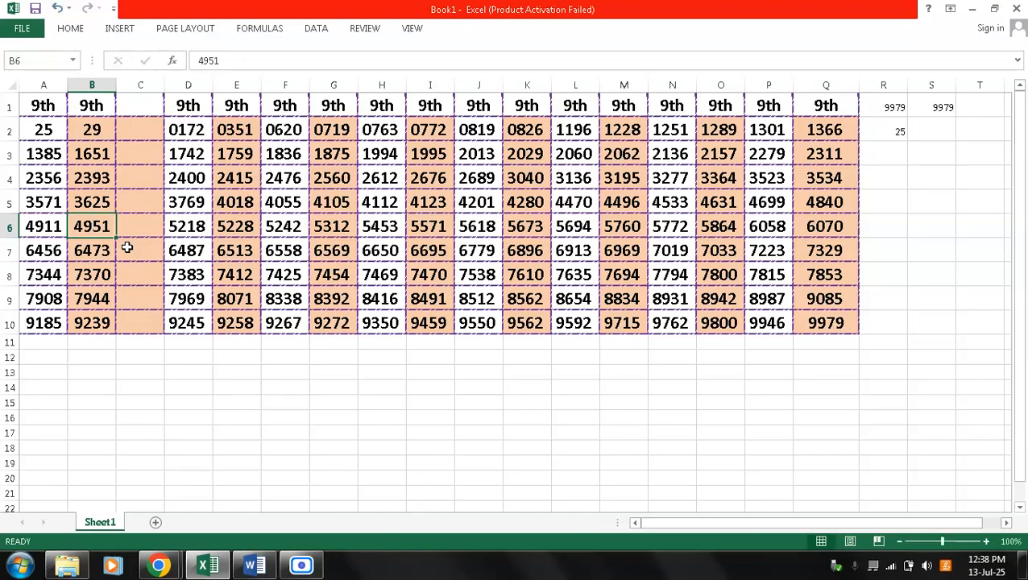
# Step: Enter 10 in cell B2 as a test value and check the MIN formula in cell R2
pyautogui.click(91, 133)
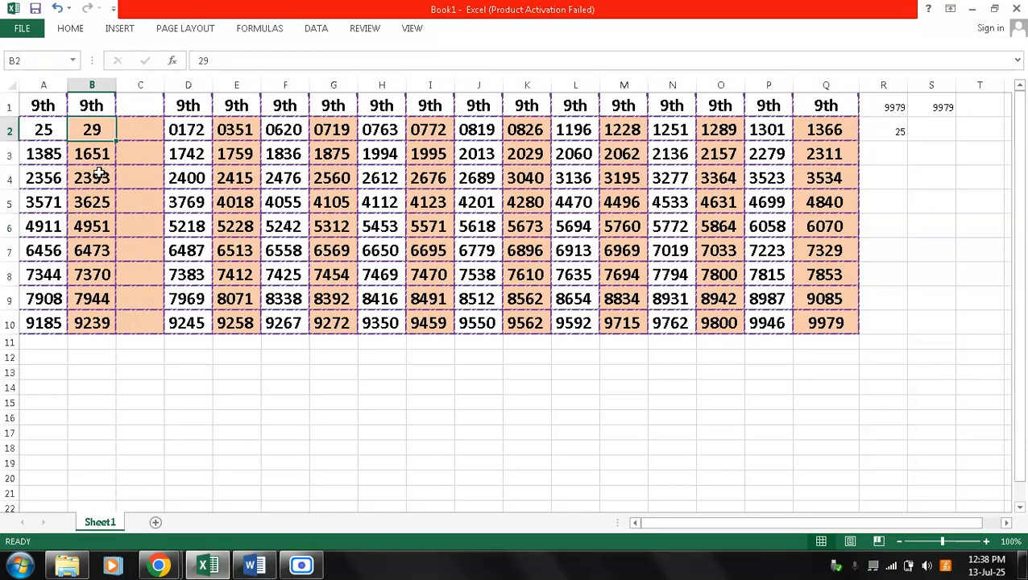
pyautogui.write('10')
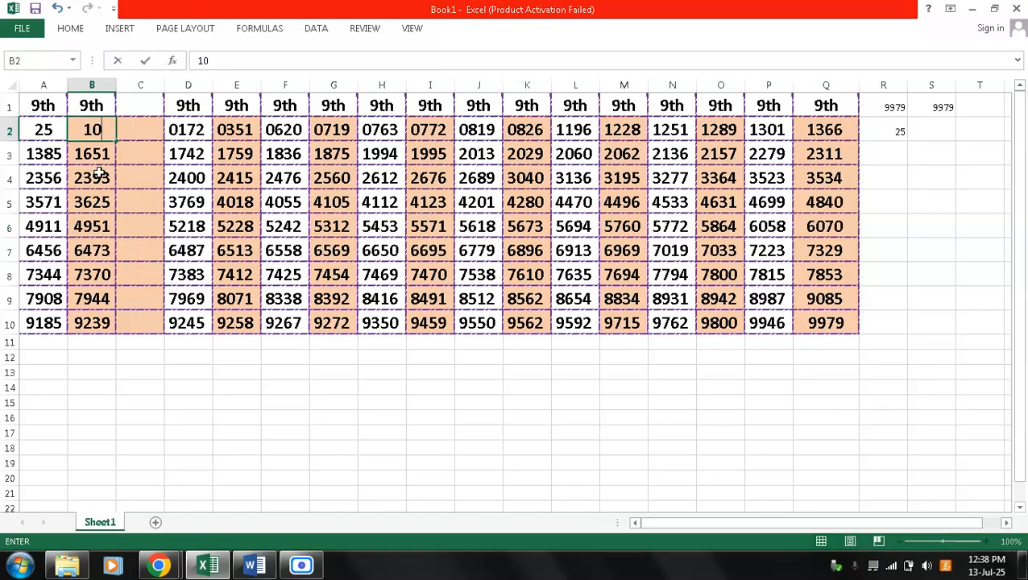
pyautogui.press('Return')
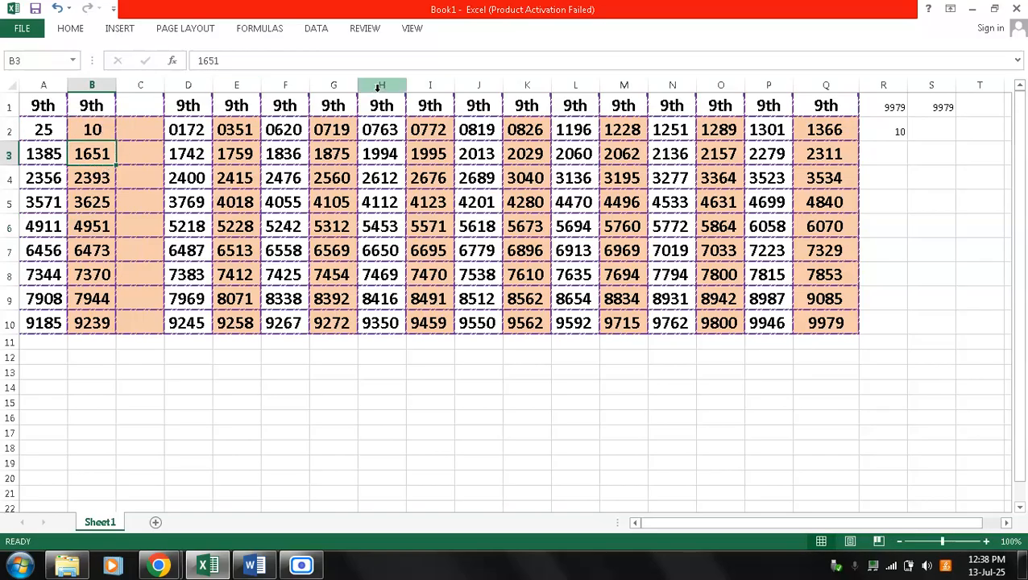
pyautogui.click(874, 131)
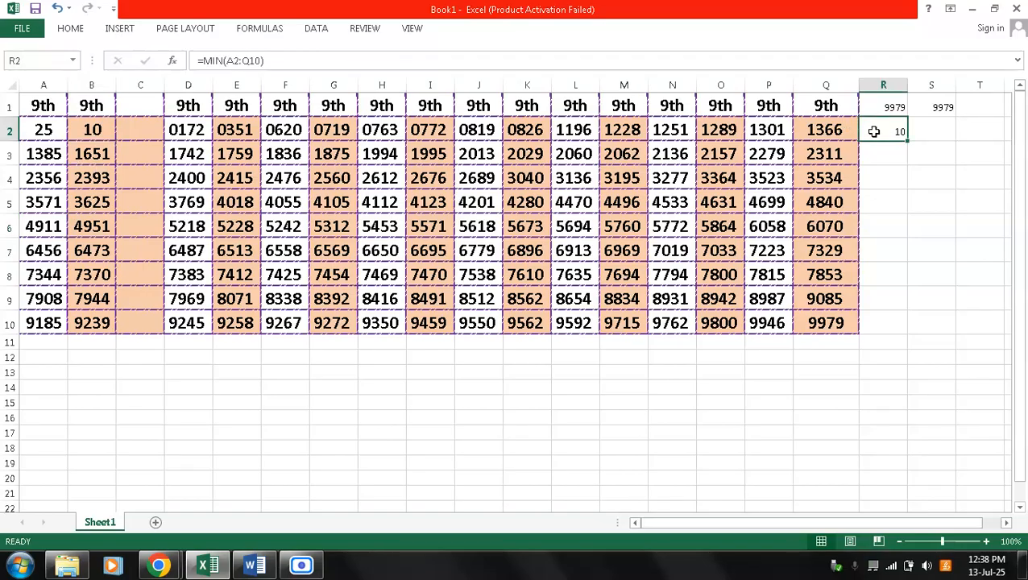
# Step: Enter 10001 in cell B2 as a test value and check the MAX formula in cell R1
pyautogui.click(95, 131)
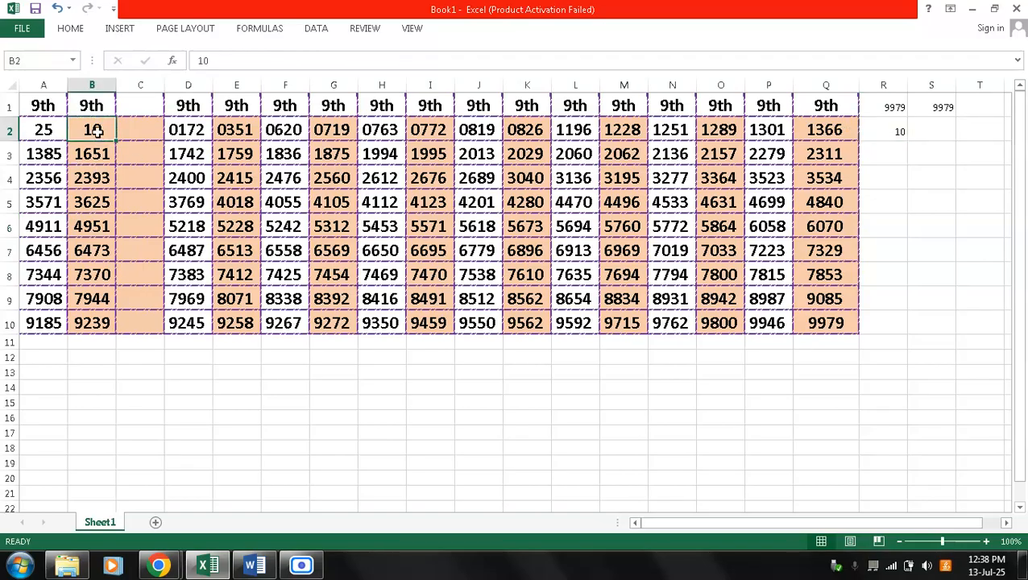
pyautogui.write('1000')
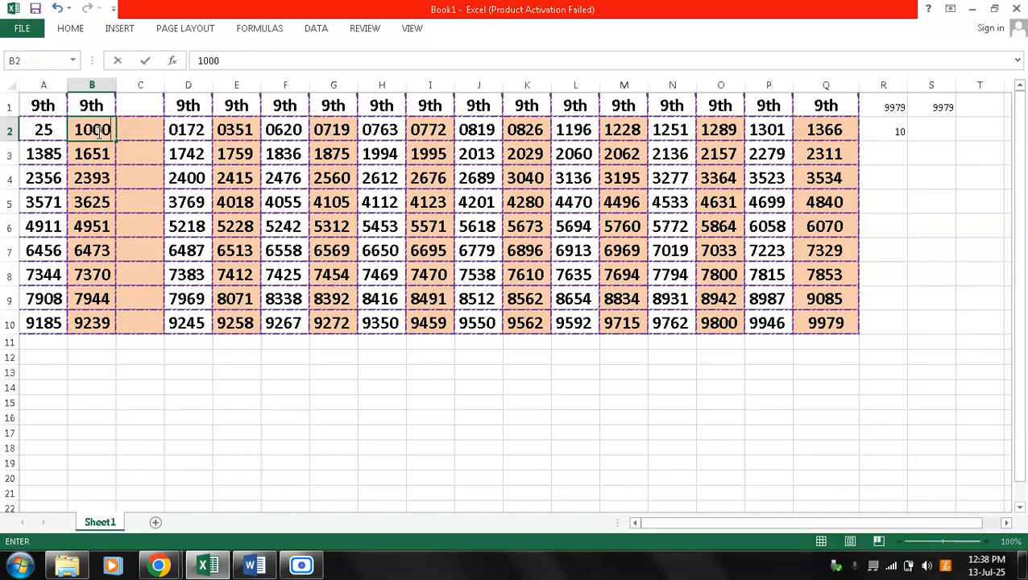
pyautogui.write('1')
pyautogui.press('Return')
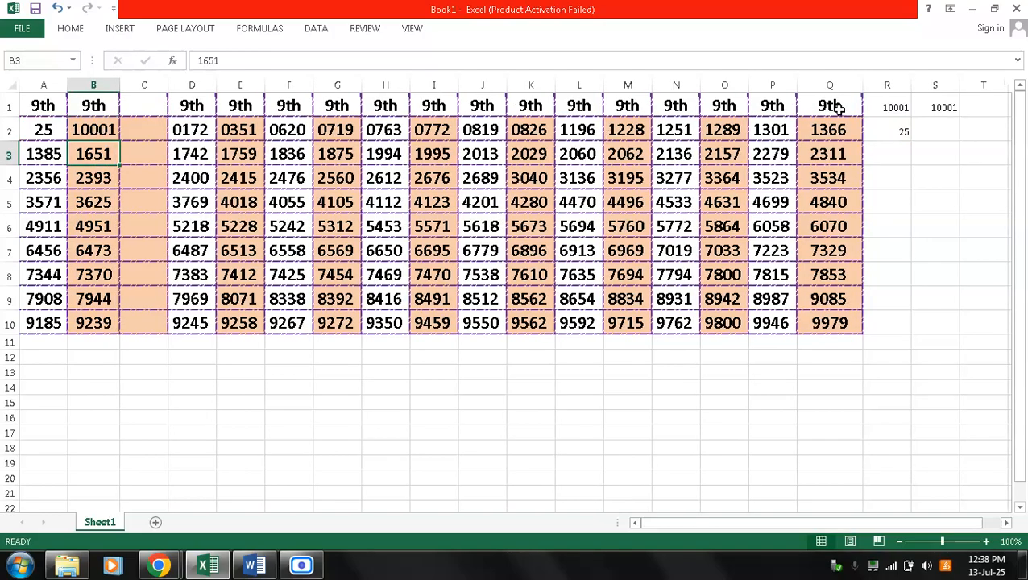
pyautogui.click(874, 109)
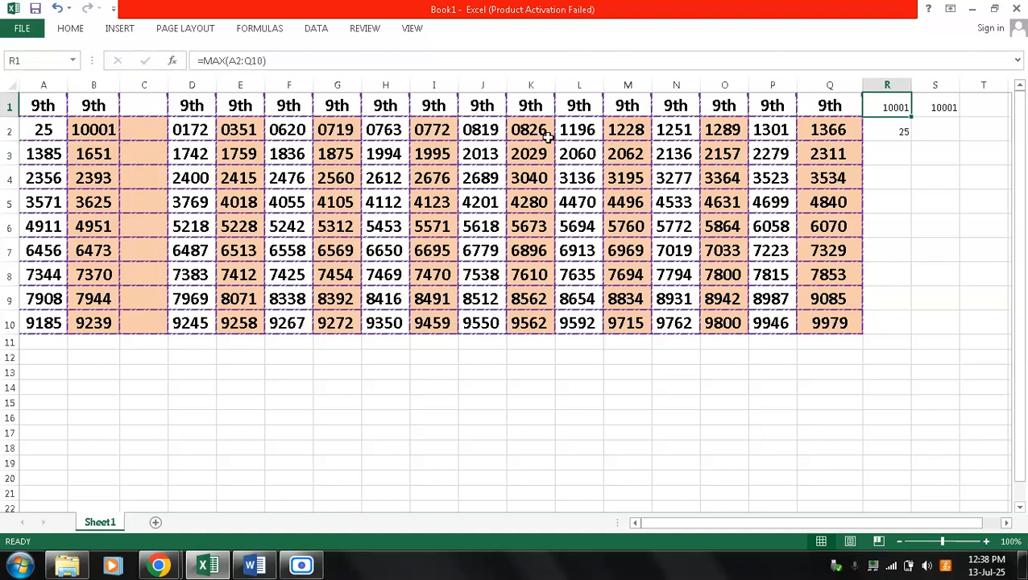
# Step: Undo both test entries in cell B2
pyautogui.click(79, 130)
pyautogui.hotkey('ctrl', 'z')
pyautogui.hotkey('ctrl', 'z')
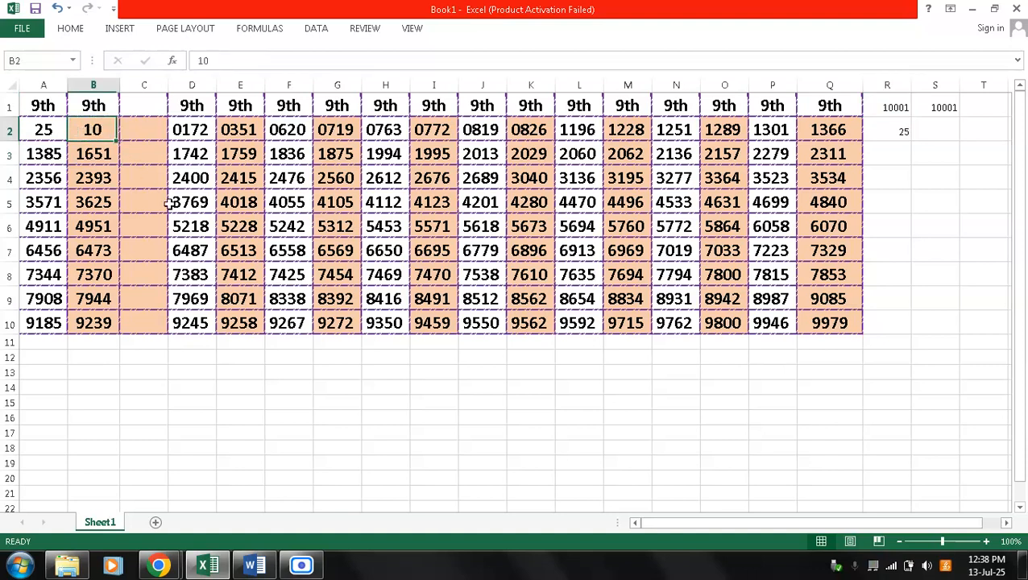
# Step: Delete the empty helper column C
pyautogui.click(154, 84)
pyautogui.rightClick(157, 87)
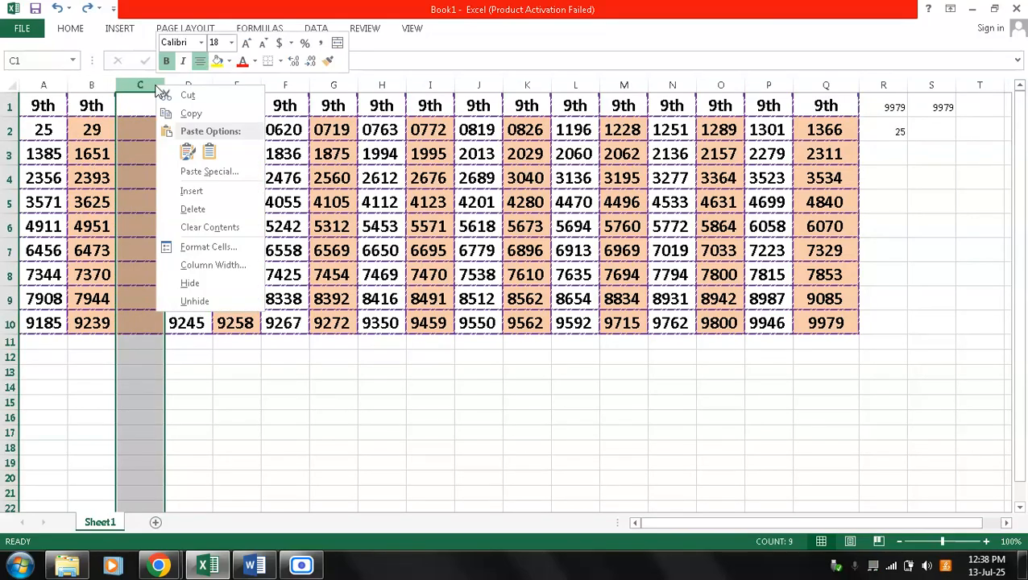
pyautogui.click(193, 209)
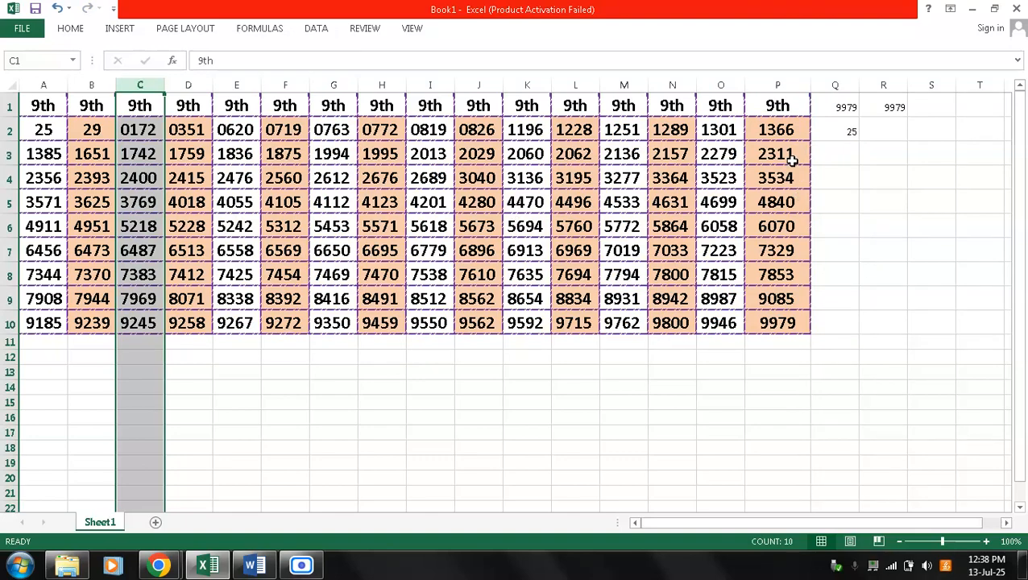
# Step: Compare the values in cells P10 and A2 with the MAX and MIN results in column Q
pyautogui.click(770, 326)
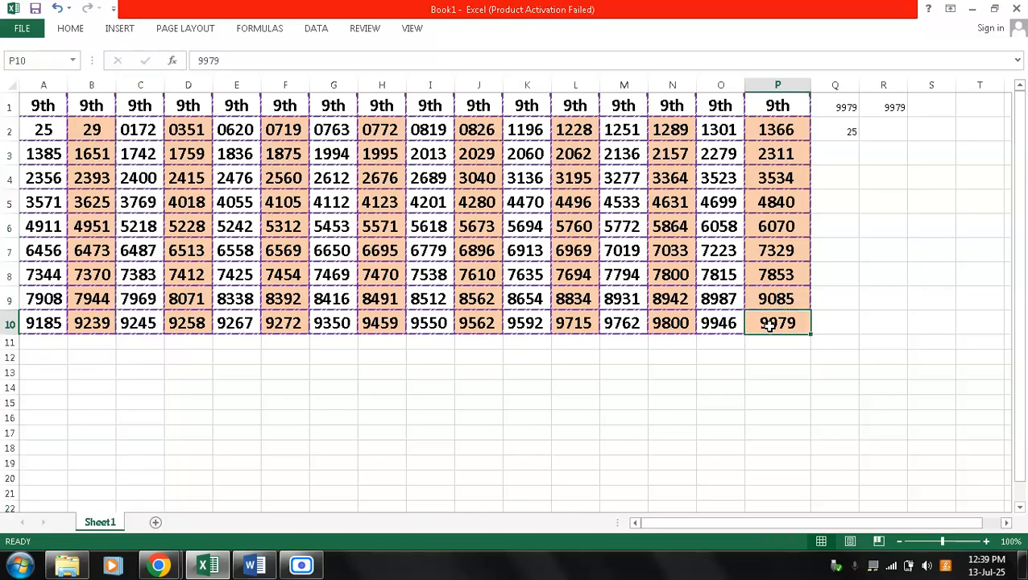
pyautogui.click(841, 106)
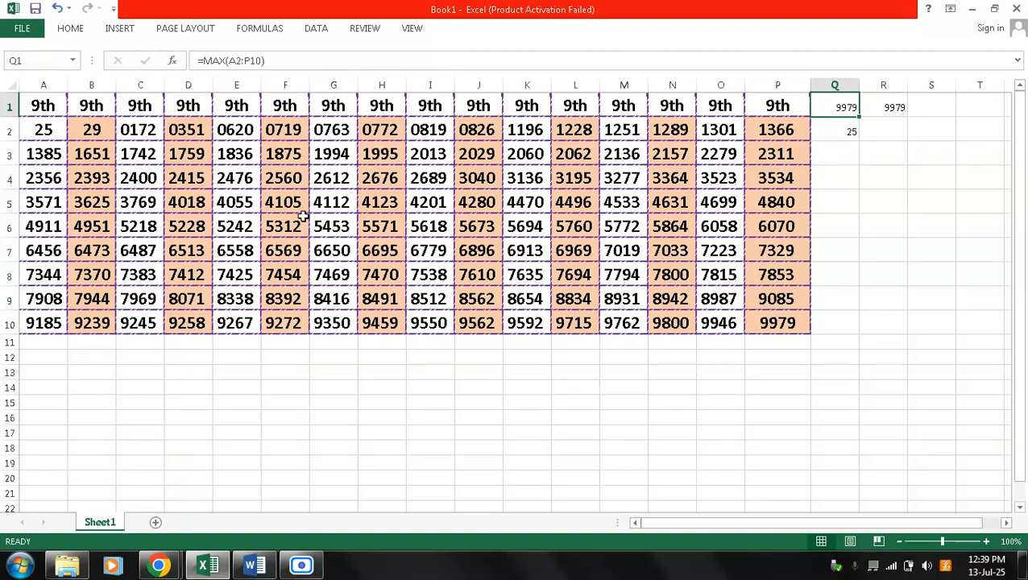
pyautogui.click(50, 130)
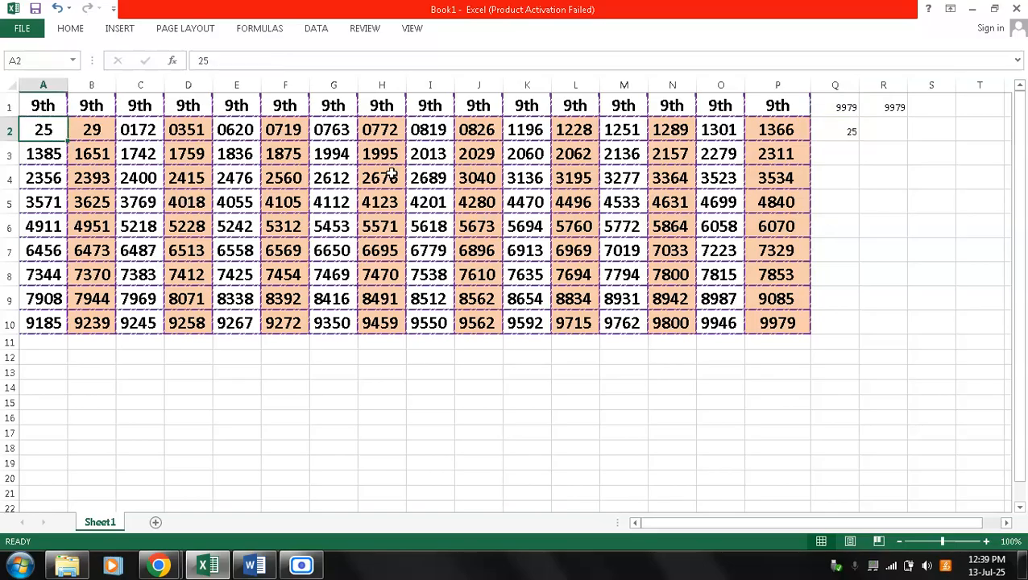
# Step: Test the MIN formula in cell Q2 by entering 1 in cell B4, and undo the entry
pyautogui.click(94, 179)
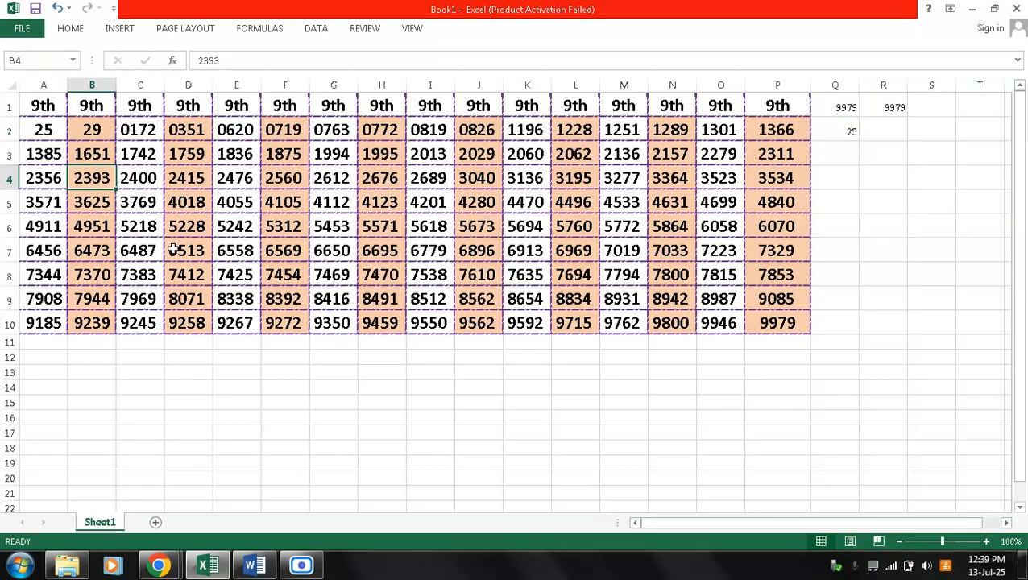
pyautogui.write('1')
pyautogui.press('Return')
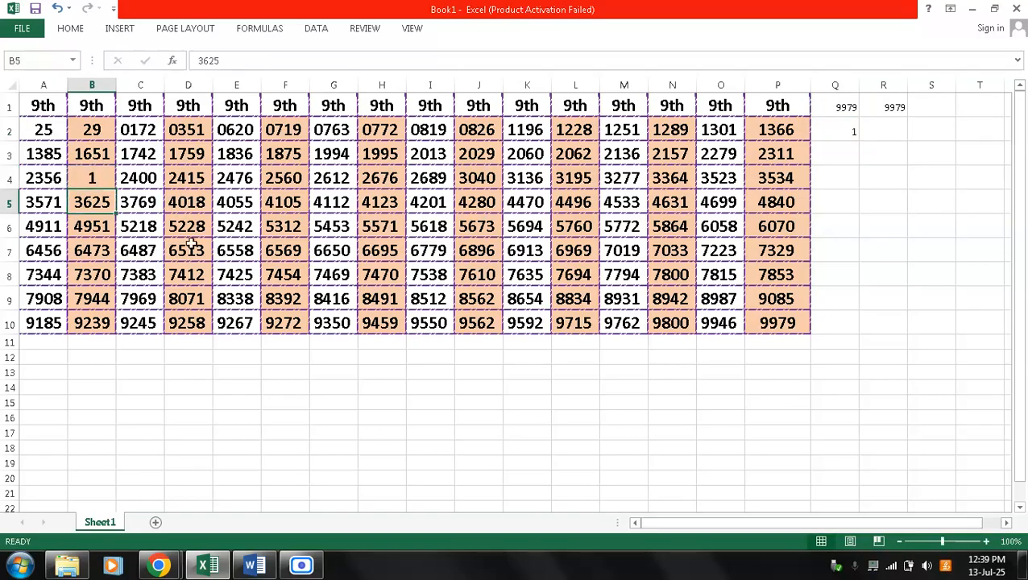
pyautogui.click(849, 131)
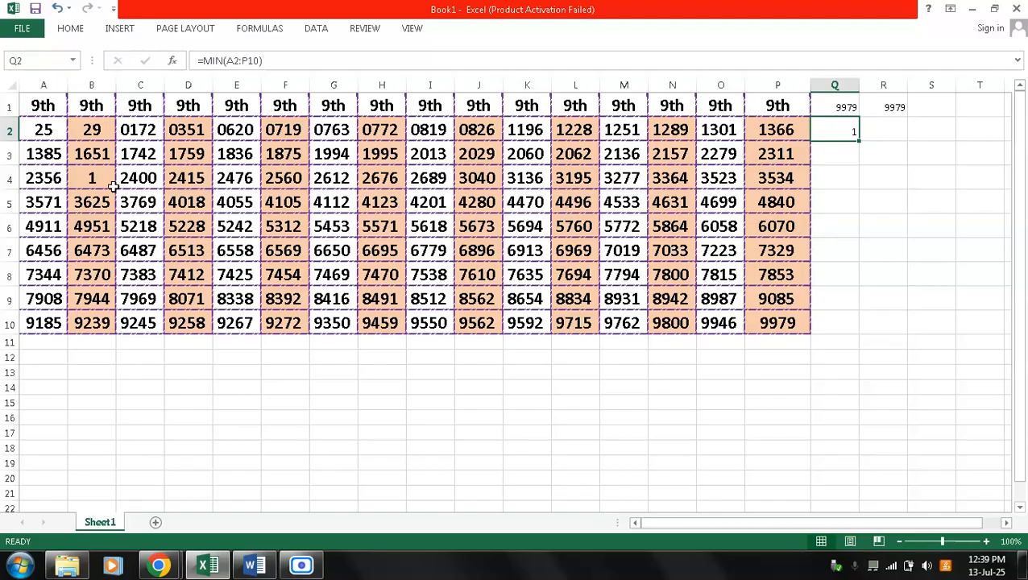
pyautogui.hotkey('ctrl', 'z')
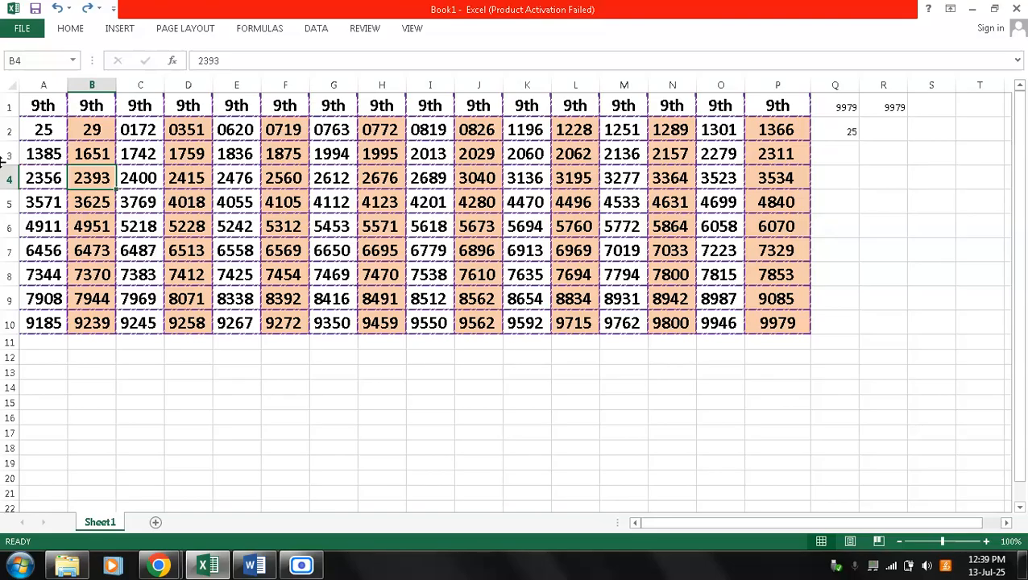
# Step: Replace the number in cell A2 with the text "box"
pyautogui.click(78, 133)
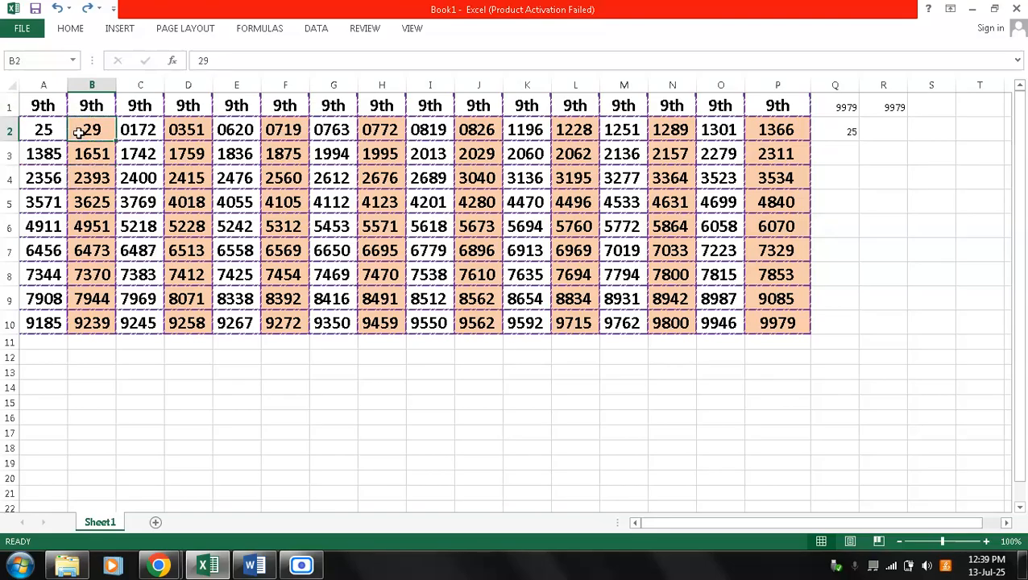
pyautogui.press('Left')
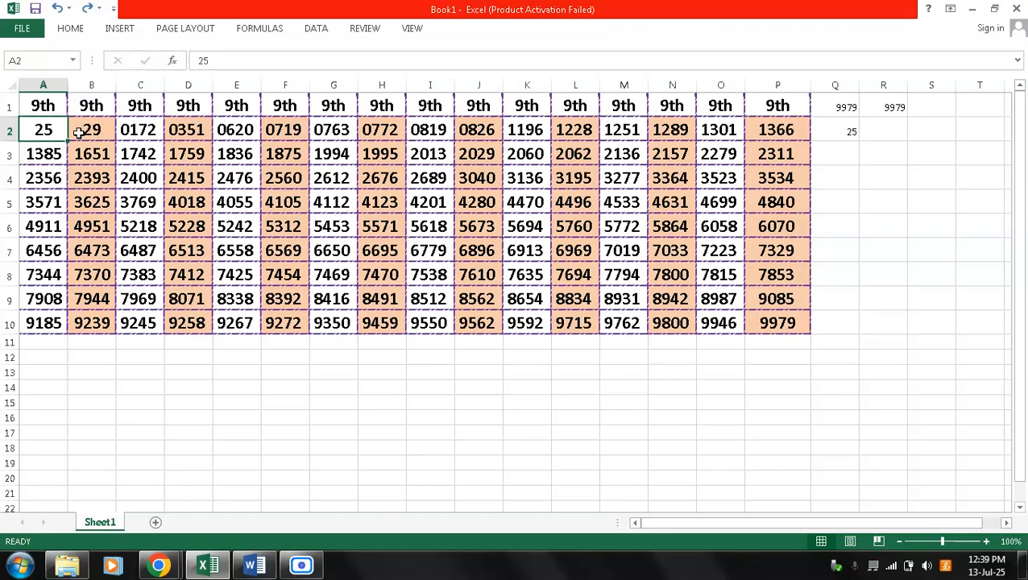
pyautogui.write('box')
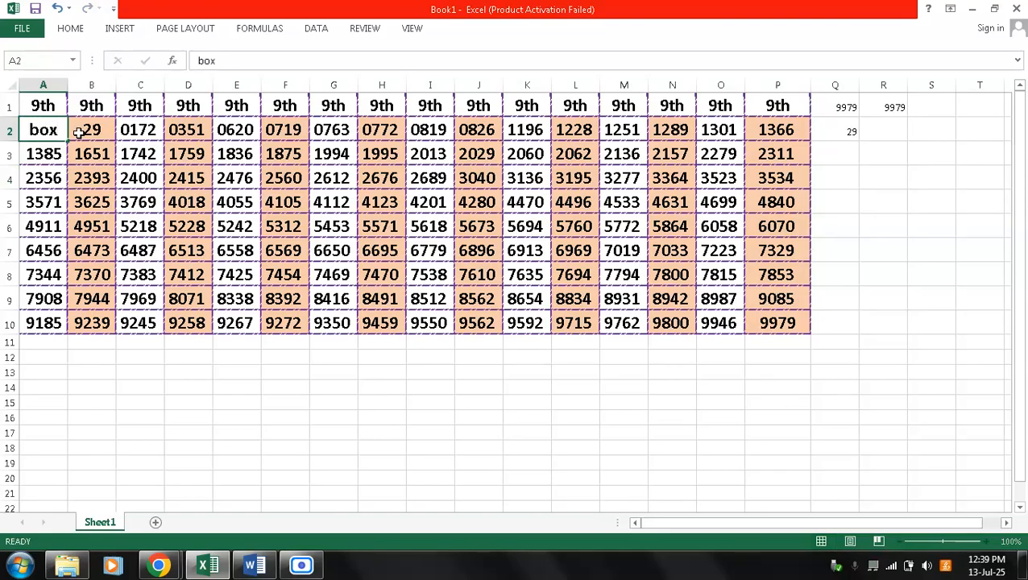
# Step: Check the MIN formula's result in cell Q2 against the number in cell B2
pyautogui.press('Return')
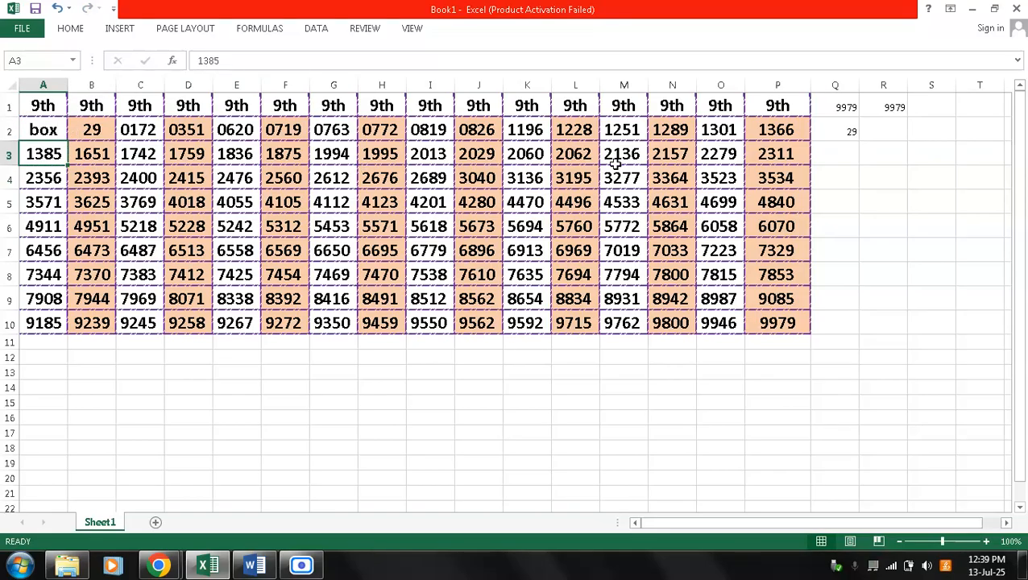
pyautogui.click(836, 122)
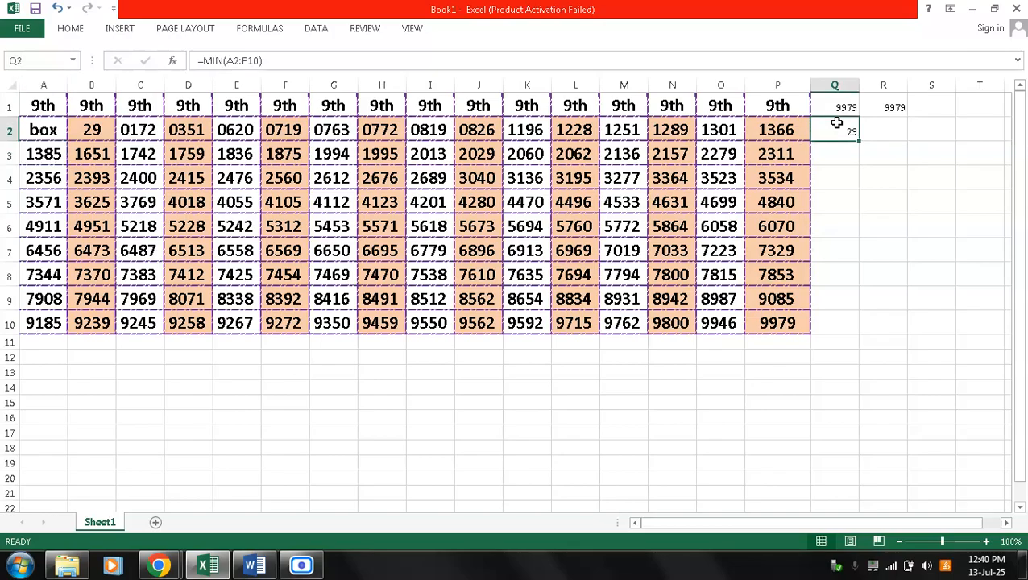
pyautogui.click(88, 131)
# Step: Replace the text "box" in cell A2 with the number 25
pyautogui.click(30, 130)
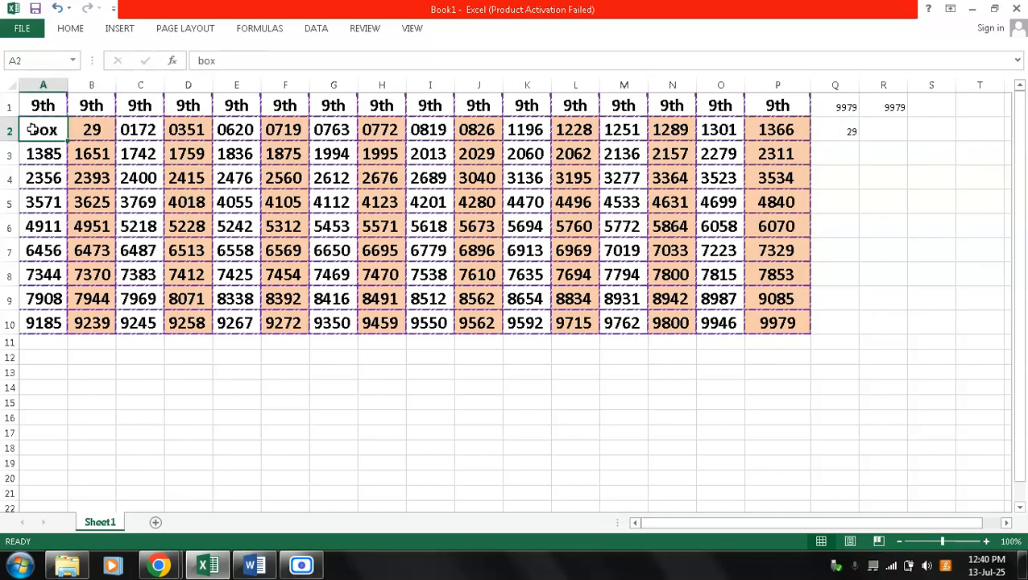
pyautogui.write('2')
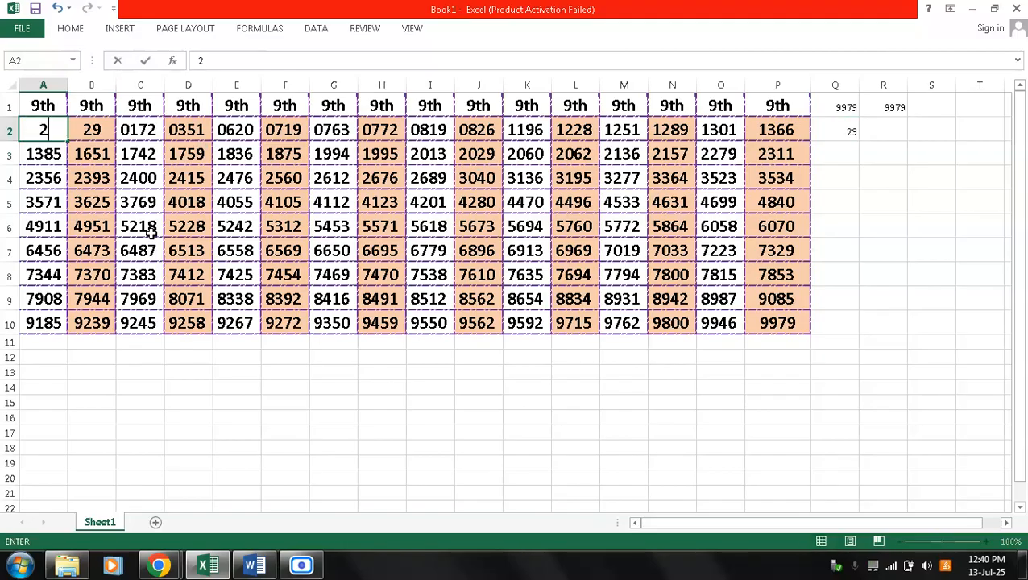
pyautogui.write('5')
pyautogui.press('Return')
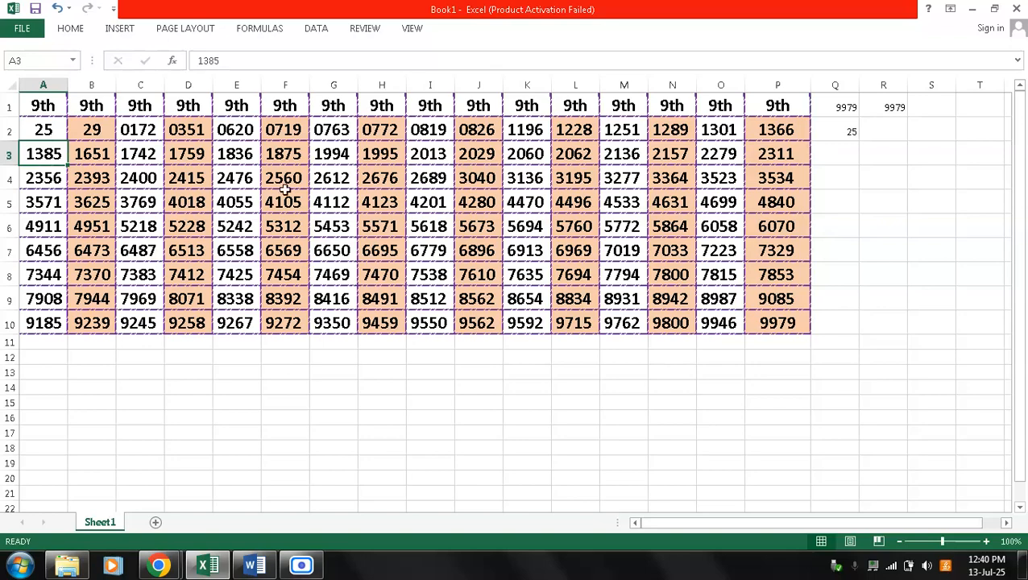
# Step: Turn the number in cell A2 into text by putting an apostrophe in front of it
pyautogui.click(44, 132)
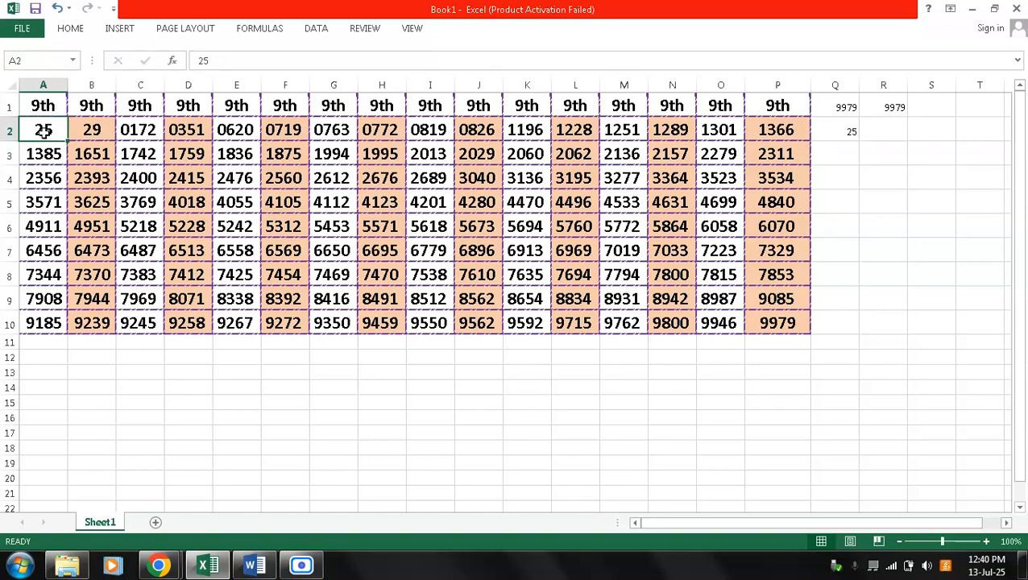
pyautogui.press('F2')
pyautogui.press('Home')
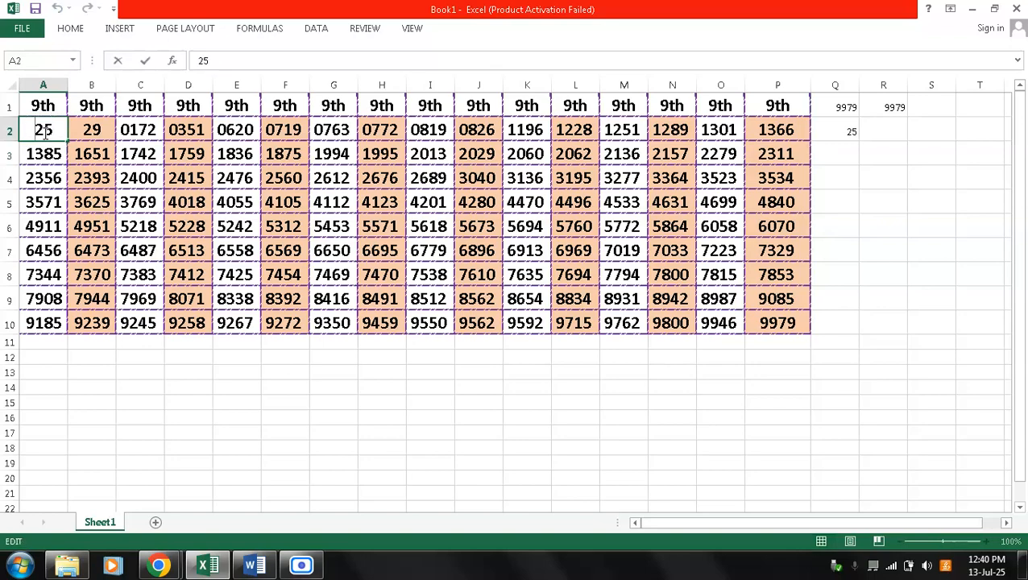
pyautogui.write("'")
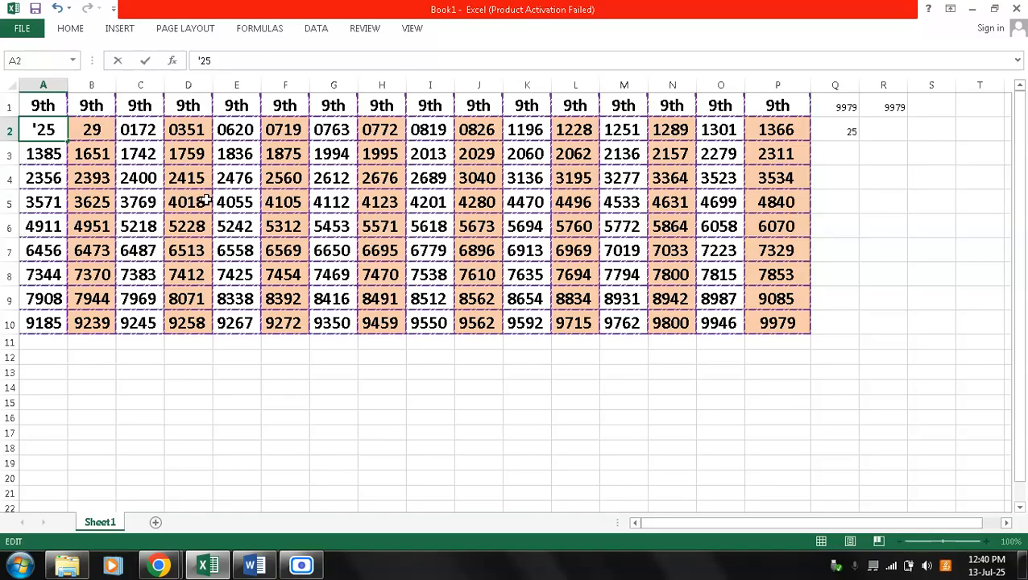
pyautogui.press('Return')
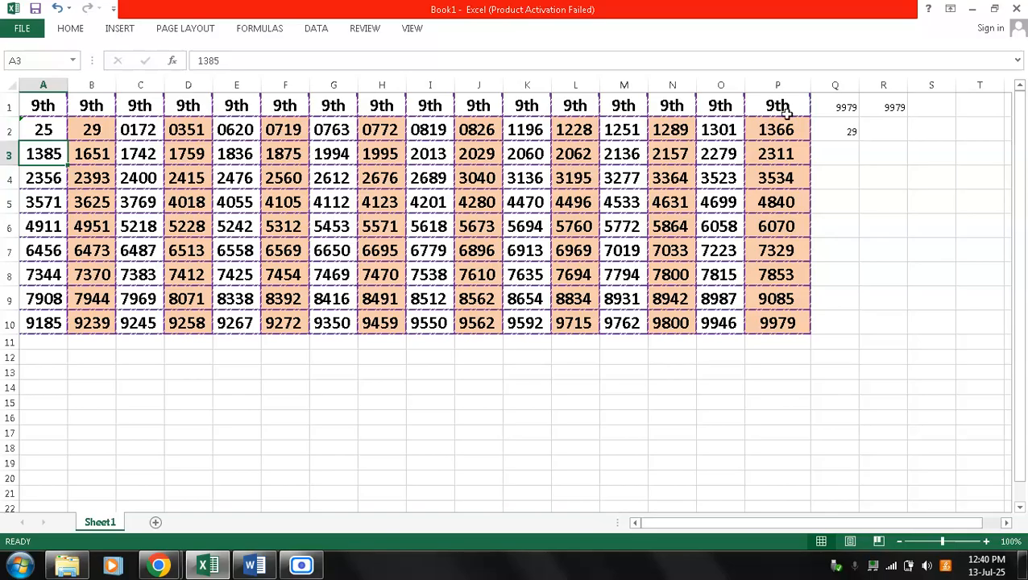
# Step: Compare the MIN result in cell Q2 with the value in cell B2 to see whether the text entry in A2 is counted
pyautogui.click(841, 125)
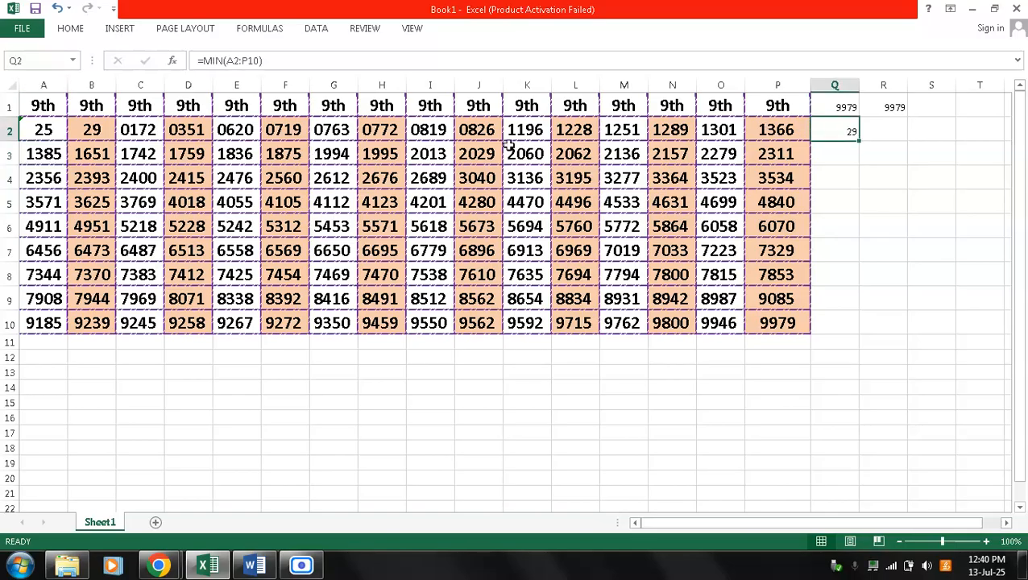
pyautogui.click(87, 130)
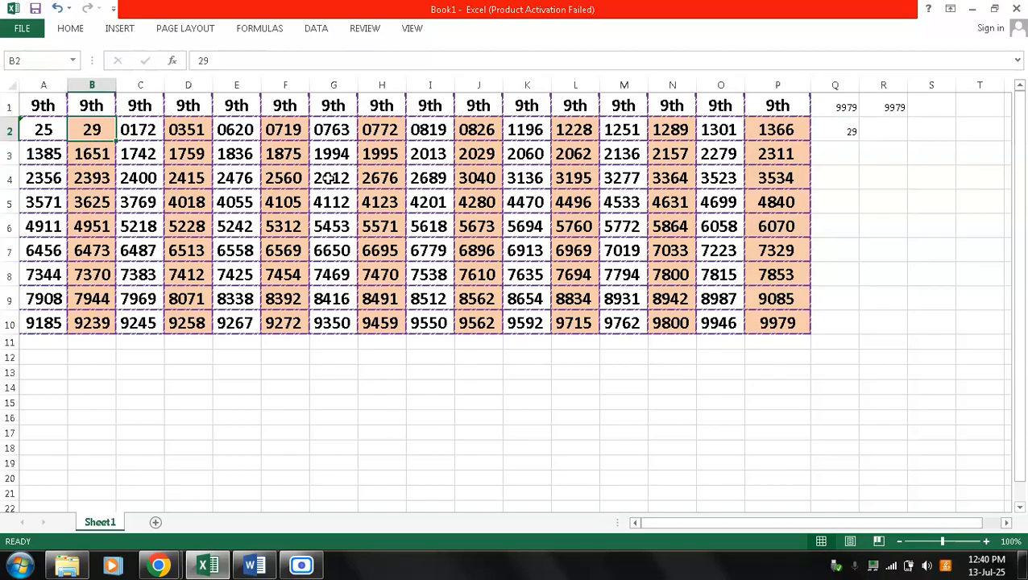
pyautogui.click(848, 130)
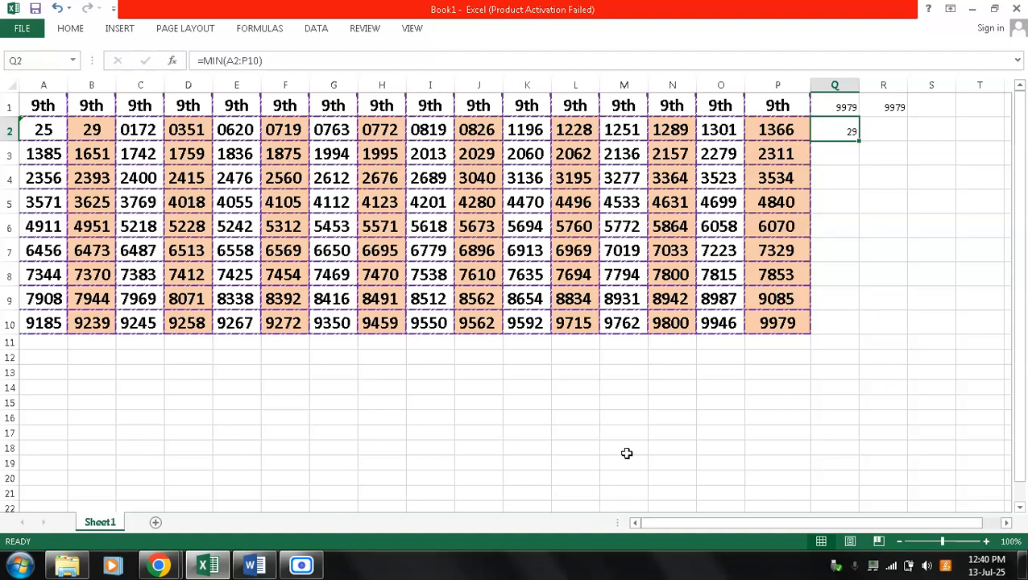
pyautogui.click(301, 567)
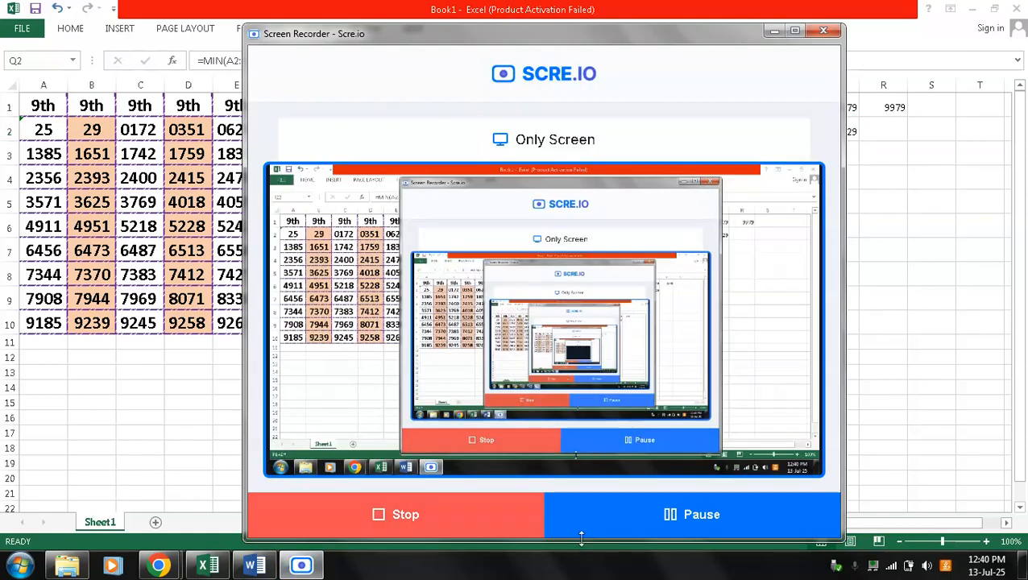